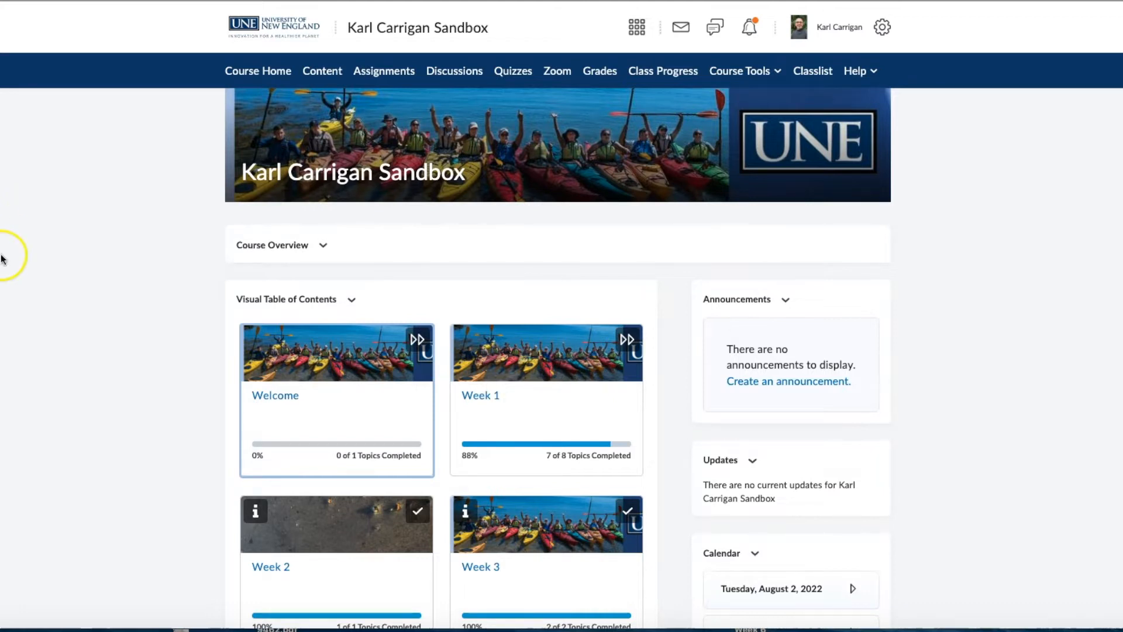
# Look over the module tiles on the course home page and open the course content
pyautogui.scroll(-1, 83, 339)
pyautogui.scroll(1, 125, 351)
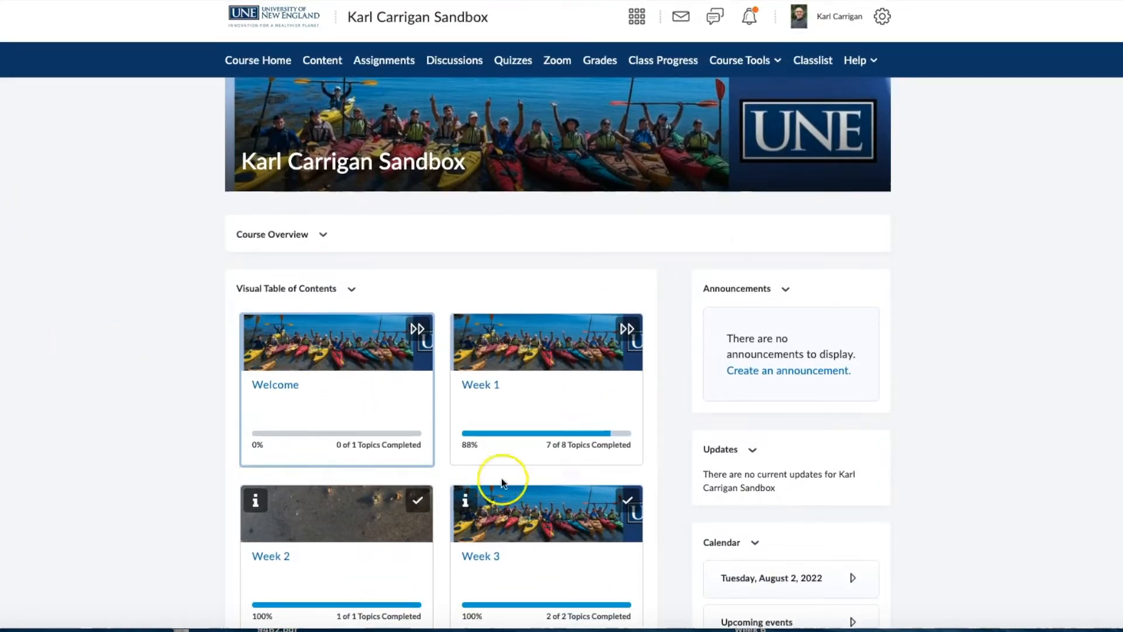
pyautogui.scroll(-3, 339, 233)
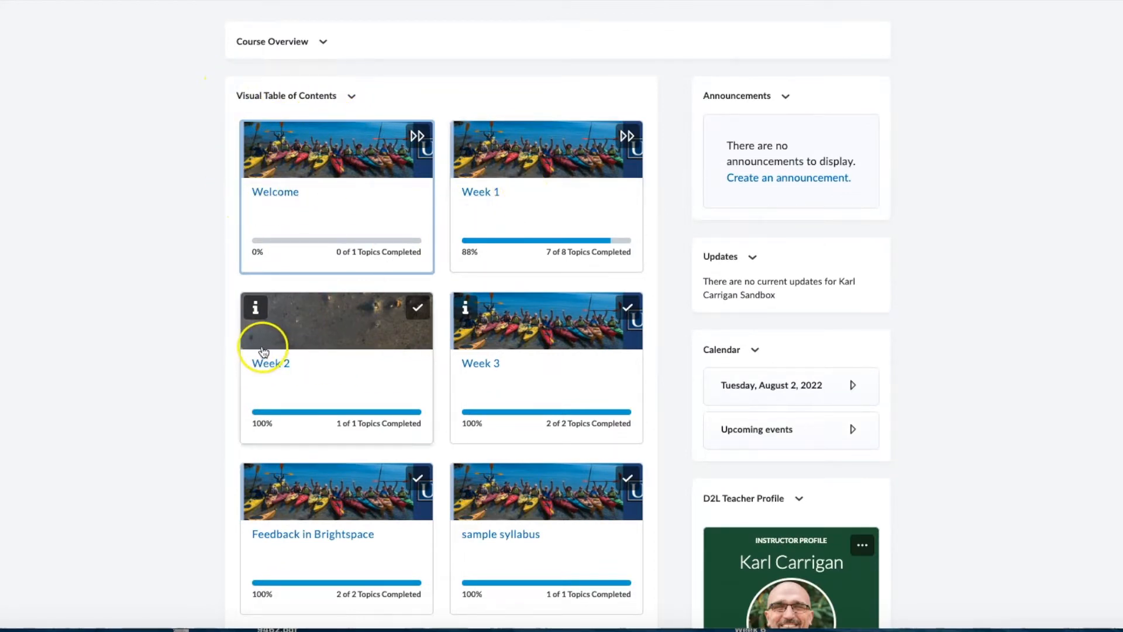
pyautogui.scroll(-3, 293, 451)
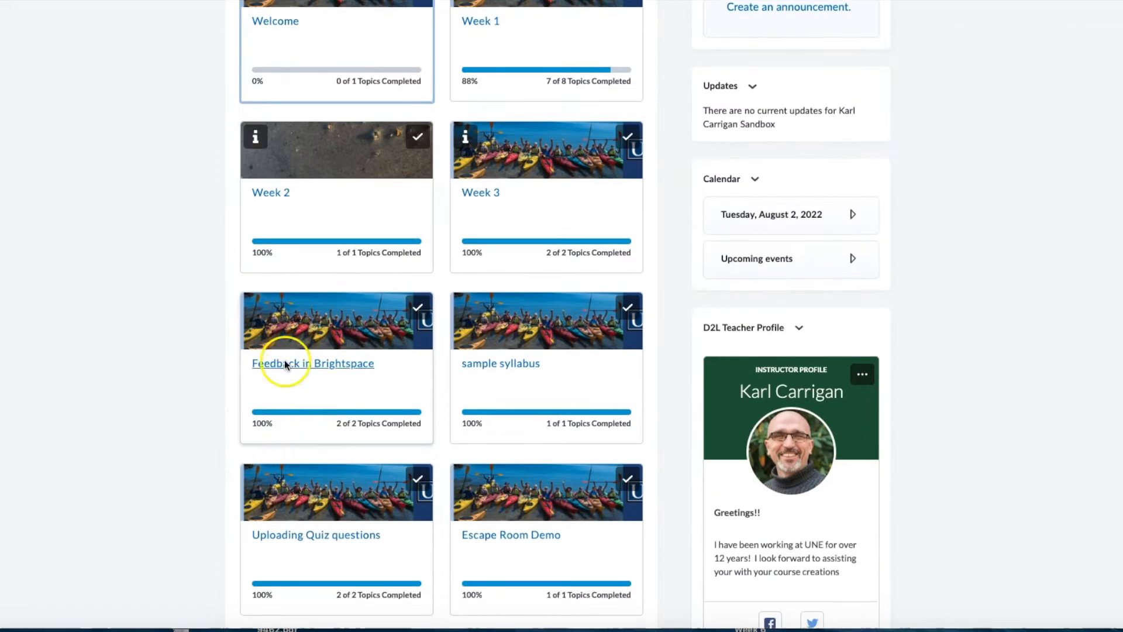
pyautogui.scroll(6, 363, 207)
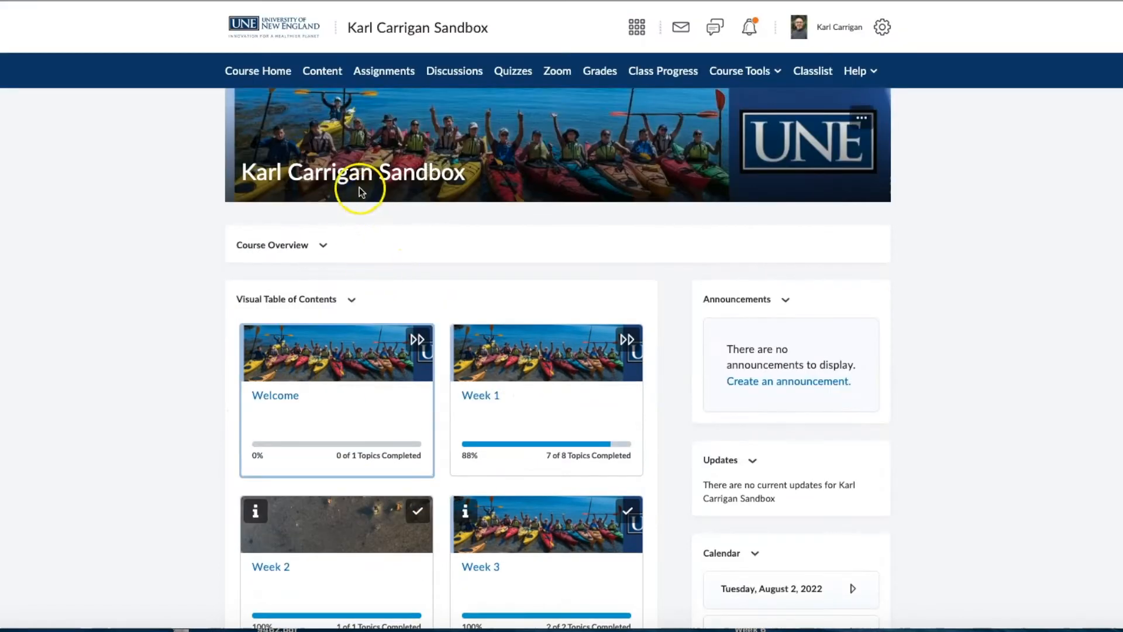
pyautogui.click(321, 75)
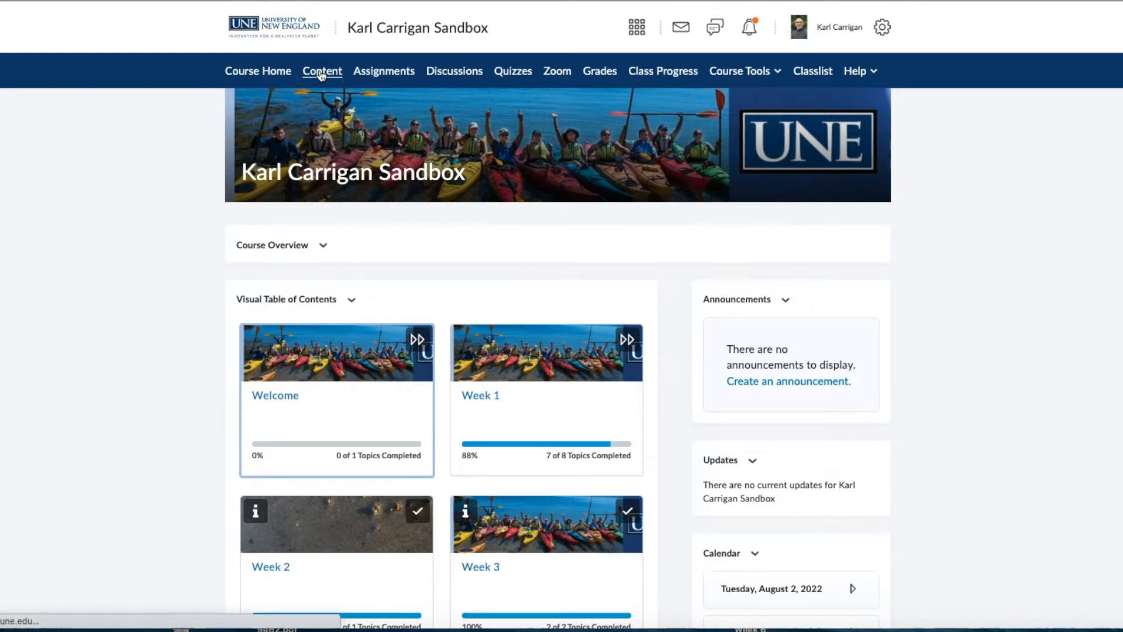
# Examine the module list in the table of contents, including each module's topic count and the hidden modules
pyautogui.scroll(-1, 318, 204)
pyautogui.scroll(1, 318, 205)
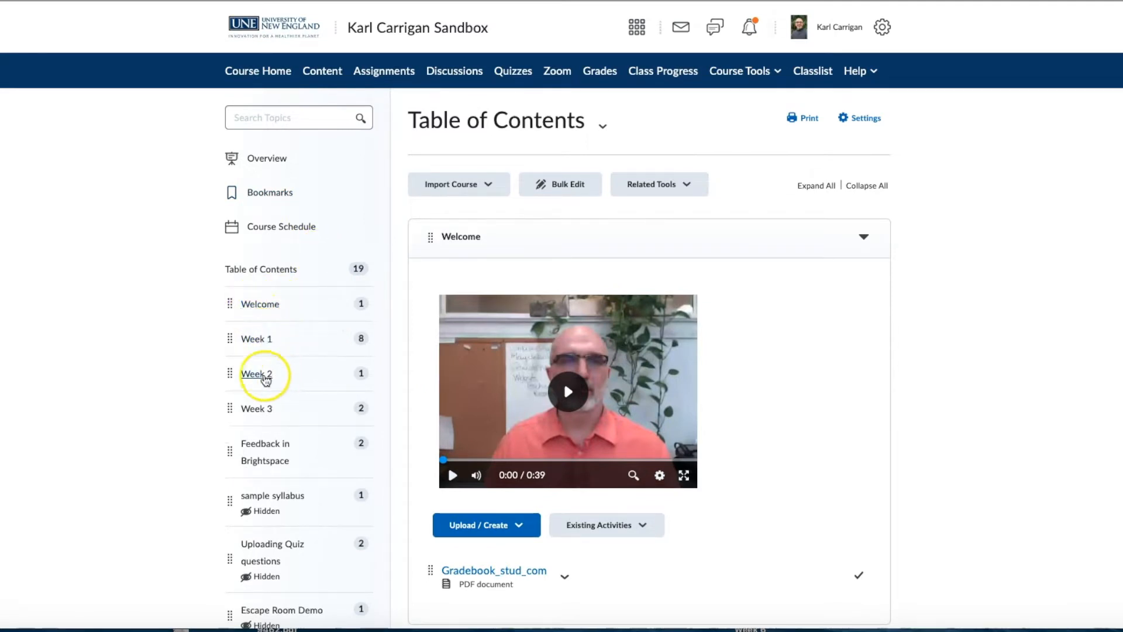
pyautogui.scroll(-2, 290, 392)
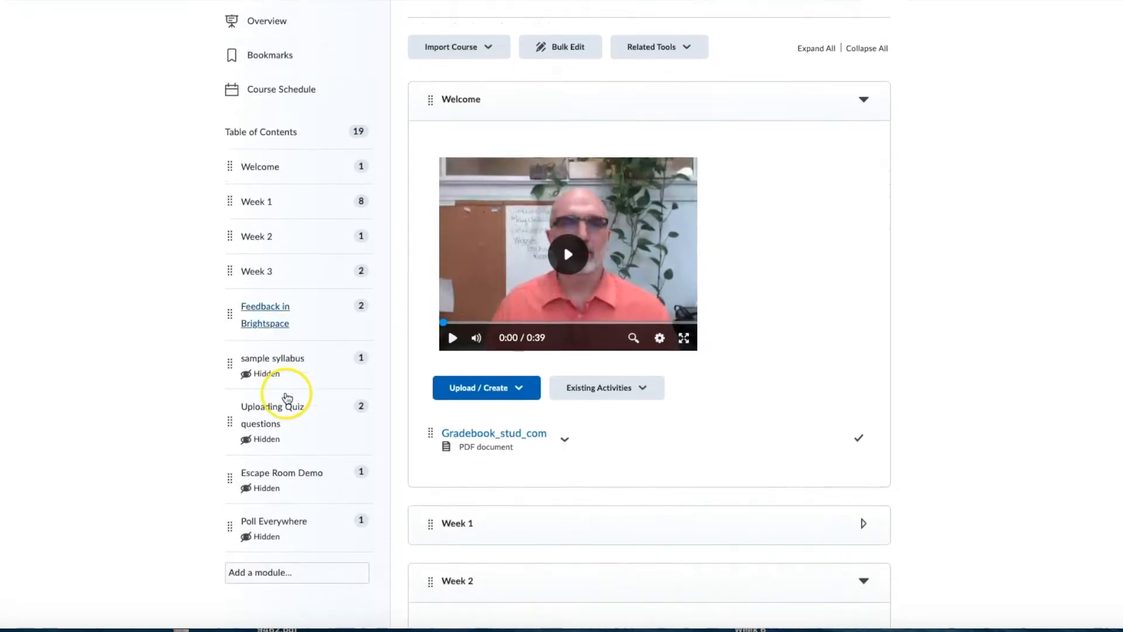
pyautogui.scroll(-3, 266, 369)
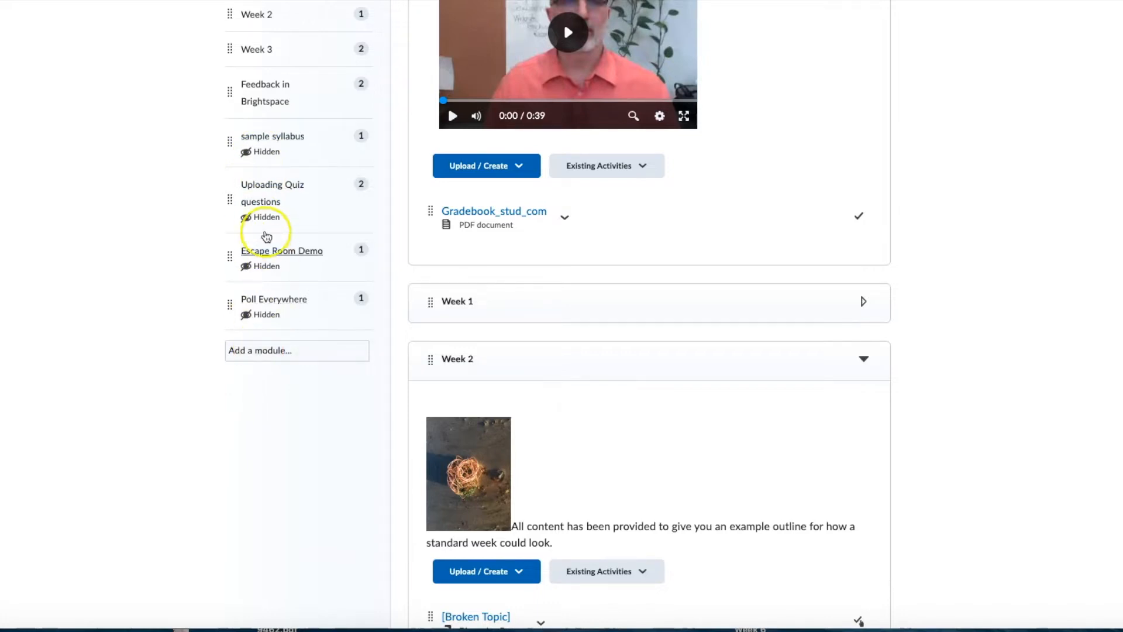
pyautogui.scroll(1, 266, 301)
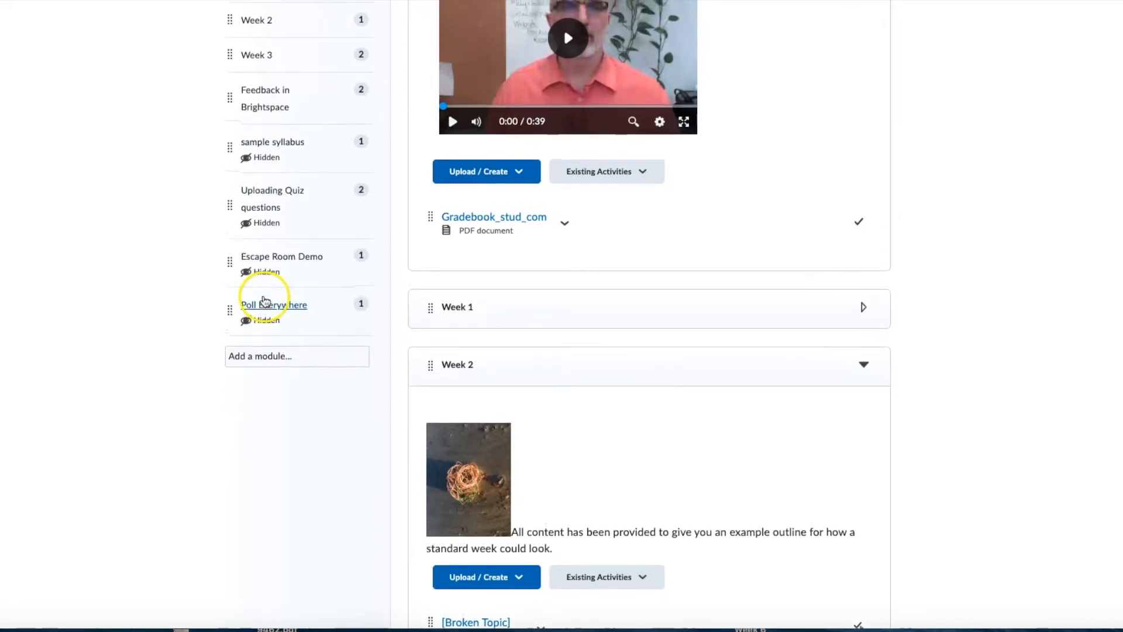
pyautogui.scroll(2, 266, 301)
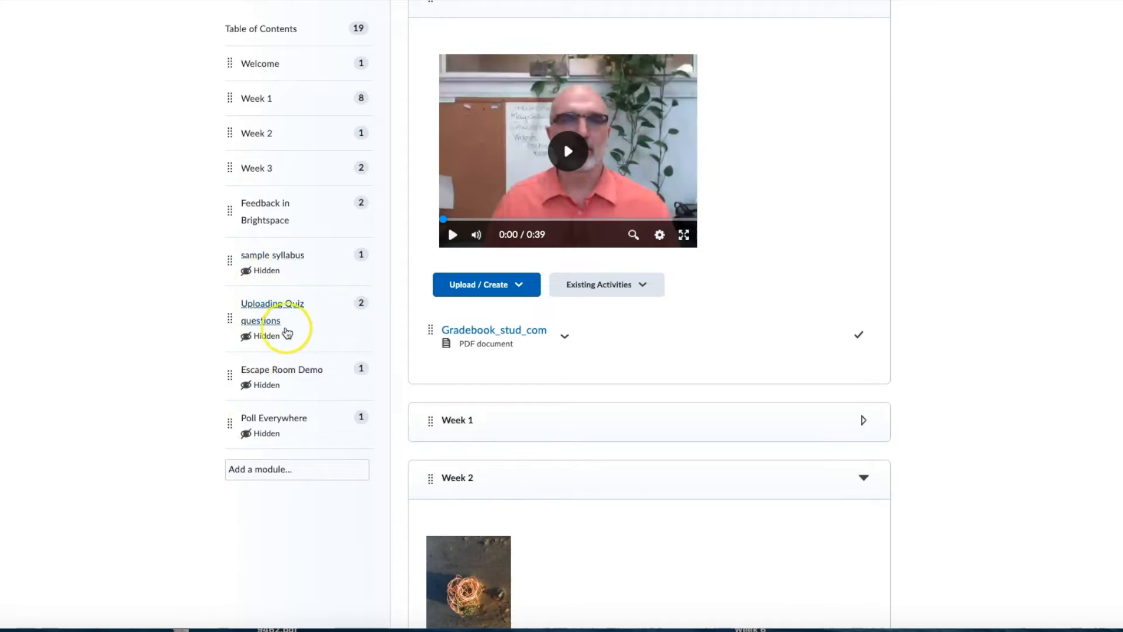
pyautogui.scroll(1, 280, 345)
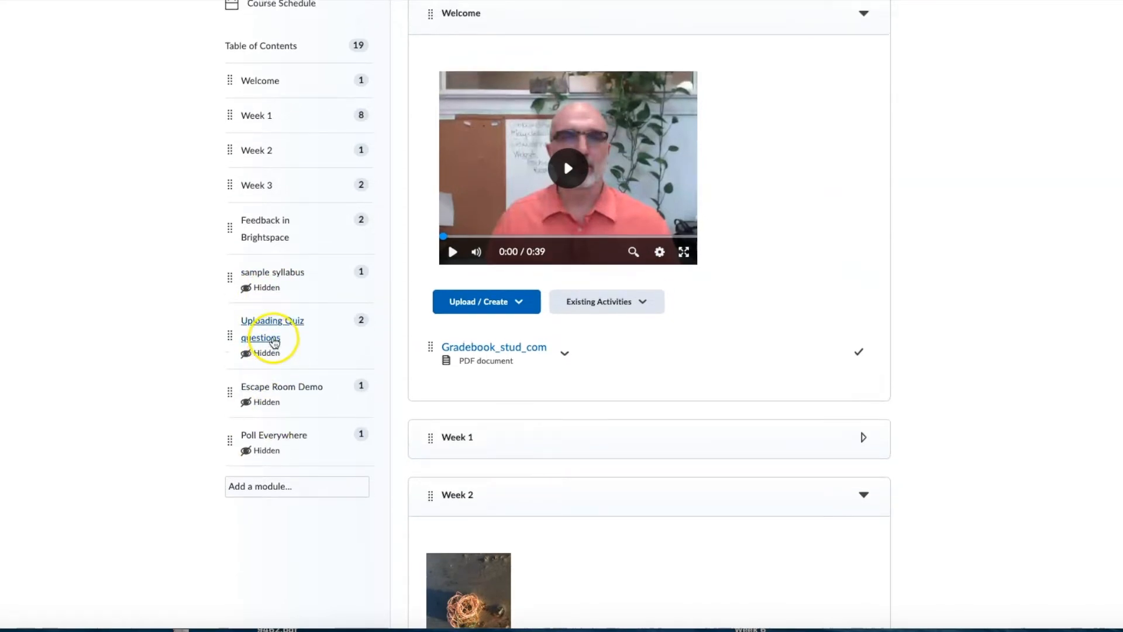
pyautogui.scroll(1, 280, 322)
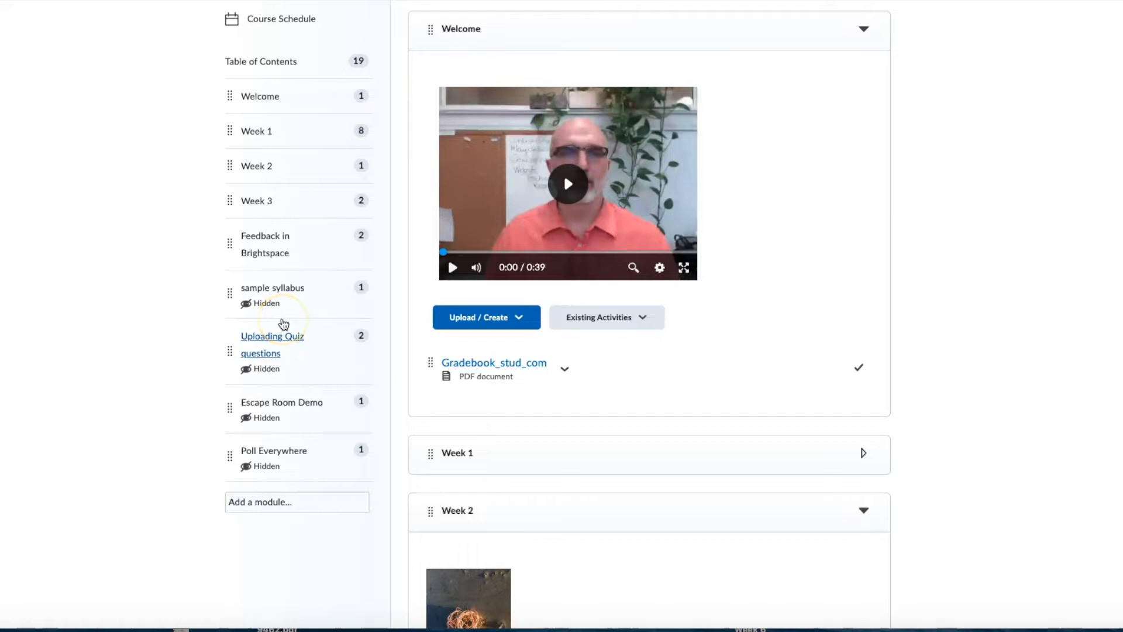
pyautogui.scroll(1, 283, 322)
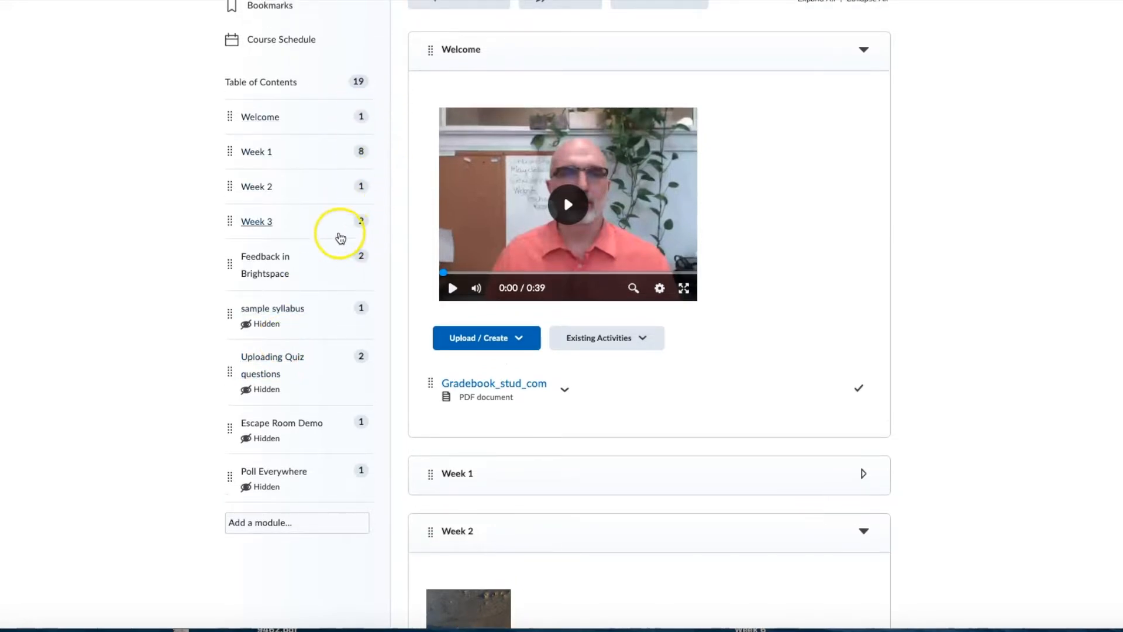
pyautogui.scroll(2, 345, 231)
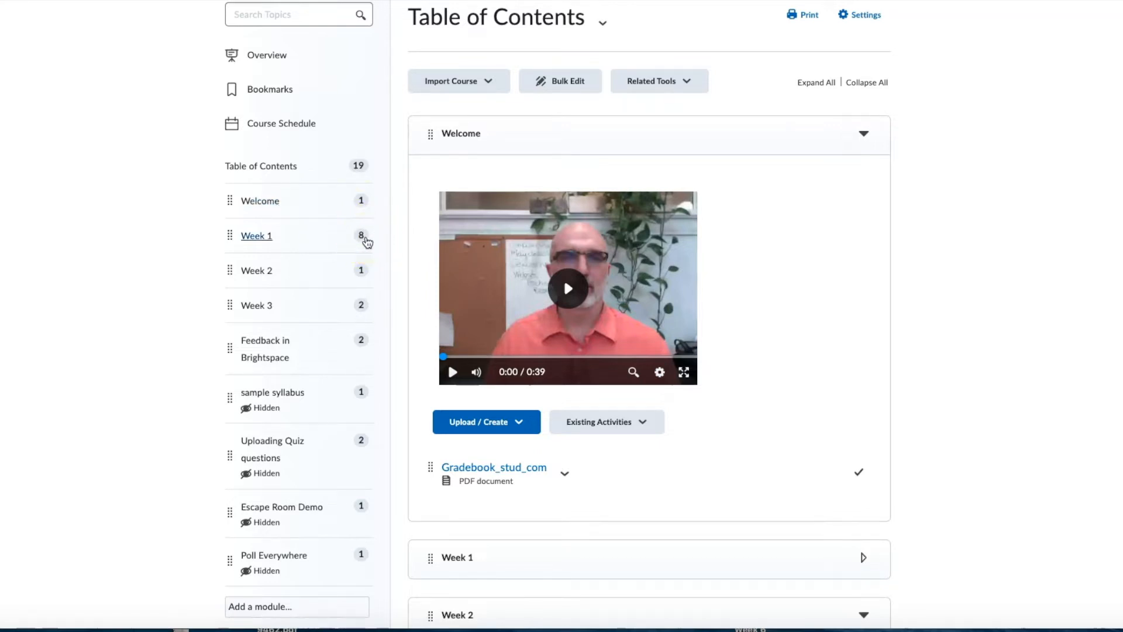
pyautogui.scroll(-1, 367, 242)
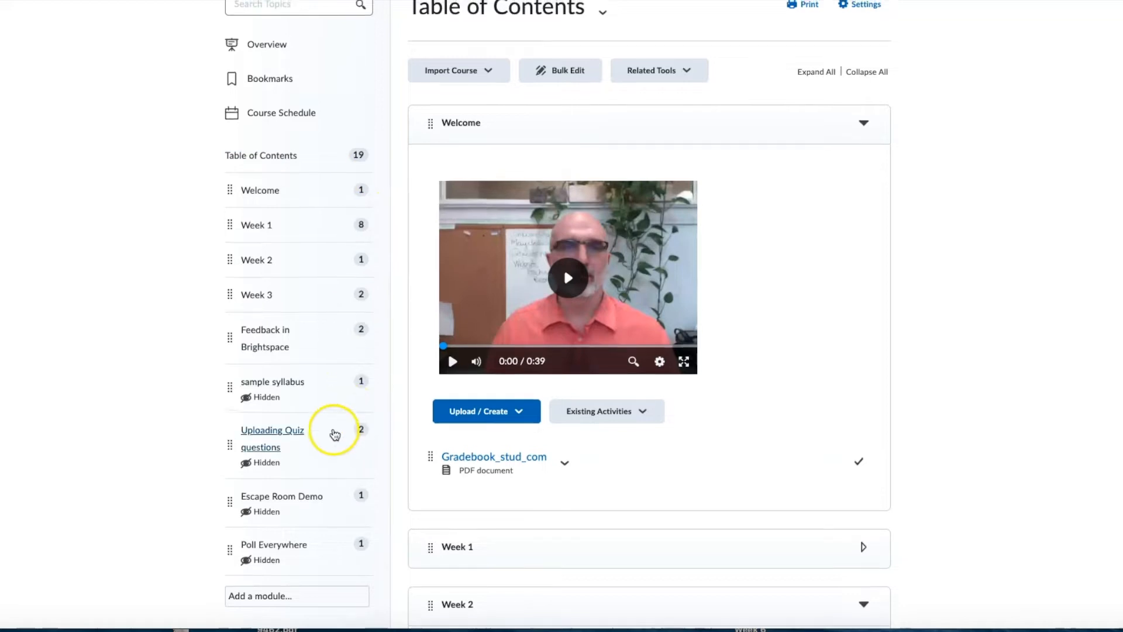
pyautogui.scroll(1, 335, 433)
pyautogui.scroll(-1, 335, 424)
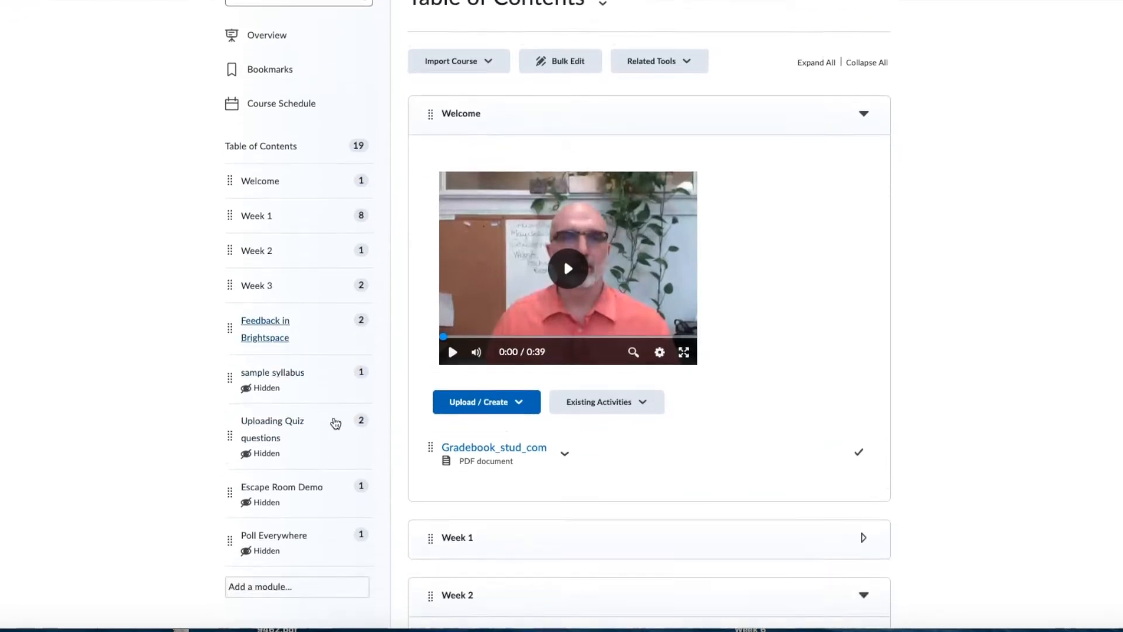
# Add a new module named "Week 4" to the table of contents
pyautogui.scroll(-2, 335, 423)
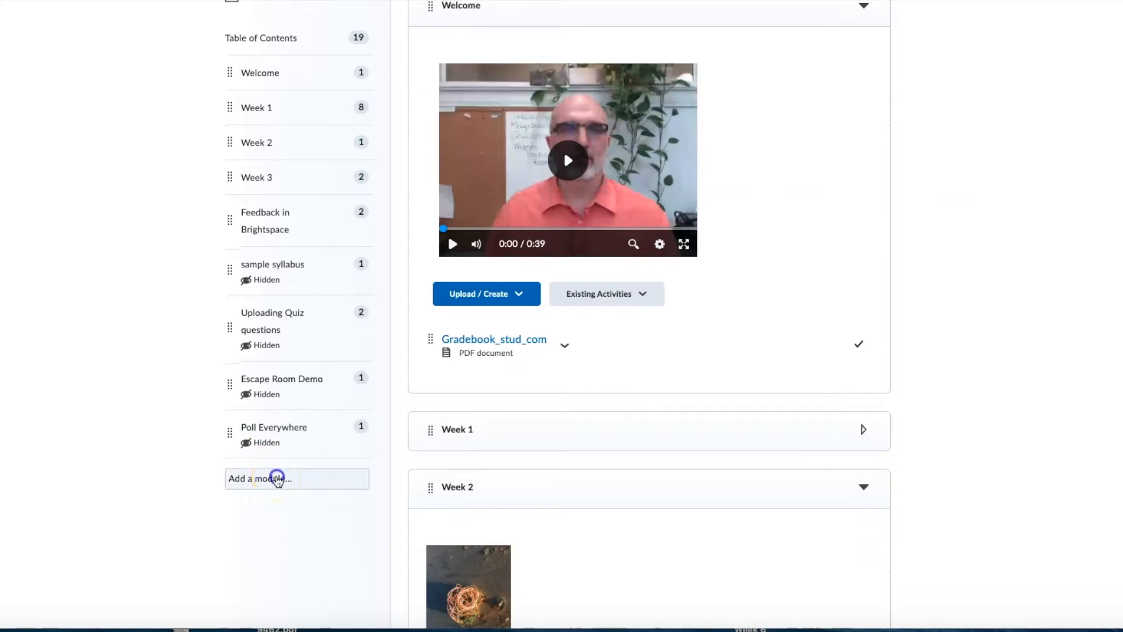
pyautogui.click(278, 479)
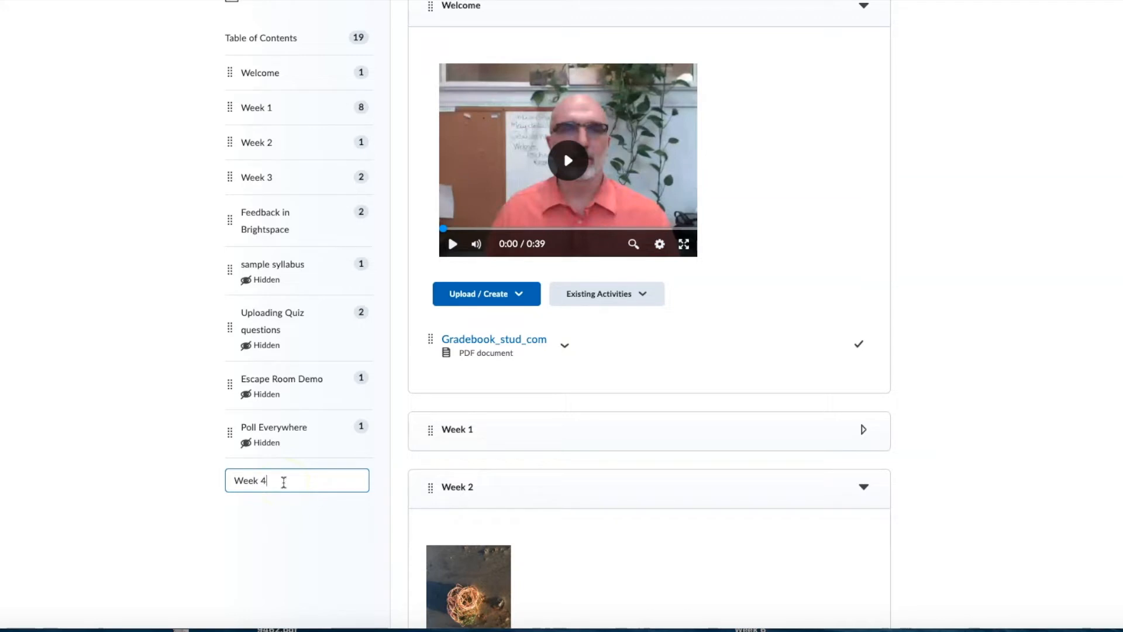
pyautogui.press('Return')
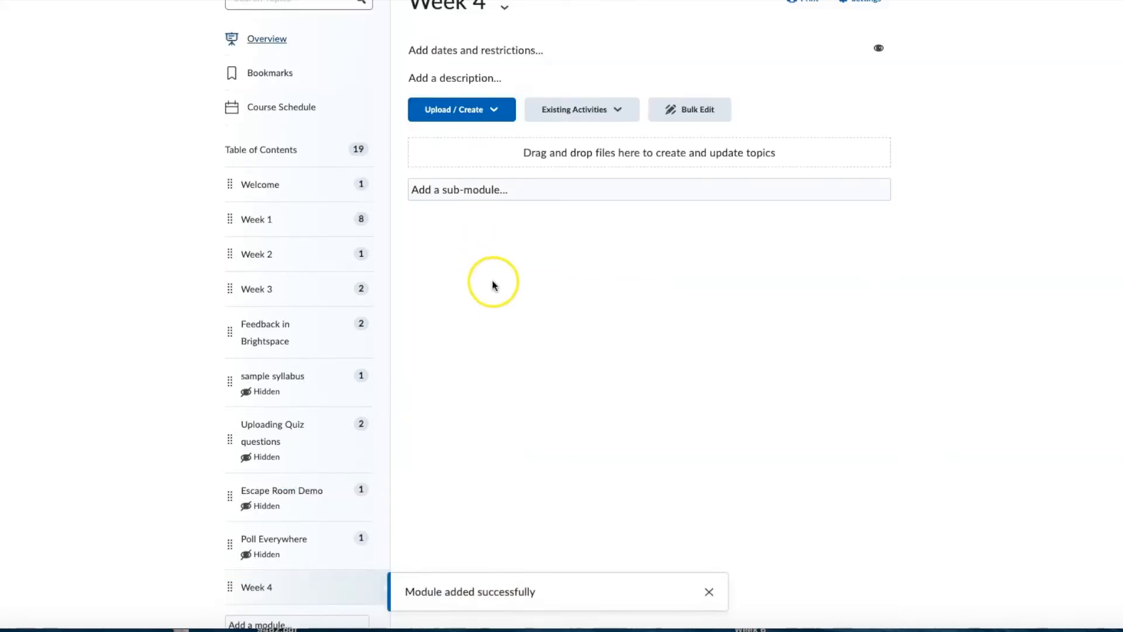
# Move the Week 4 module between Week 3 and Feedback in Brightspace in the module list
pyautogui.scroll(2, 490, 292)
pyautogui.scroll(-1, 573, 468)
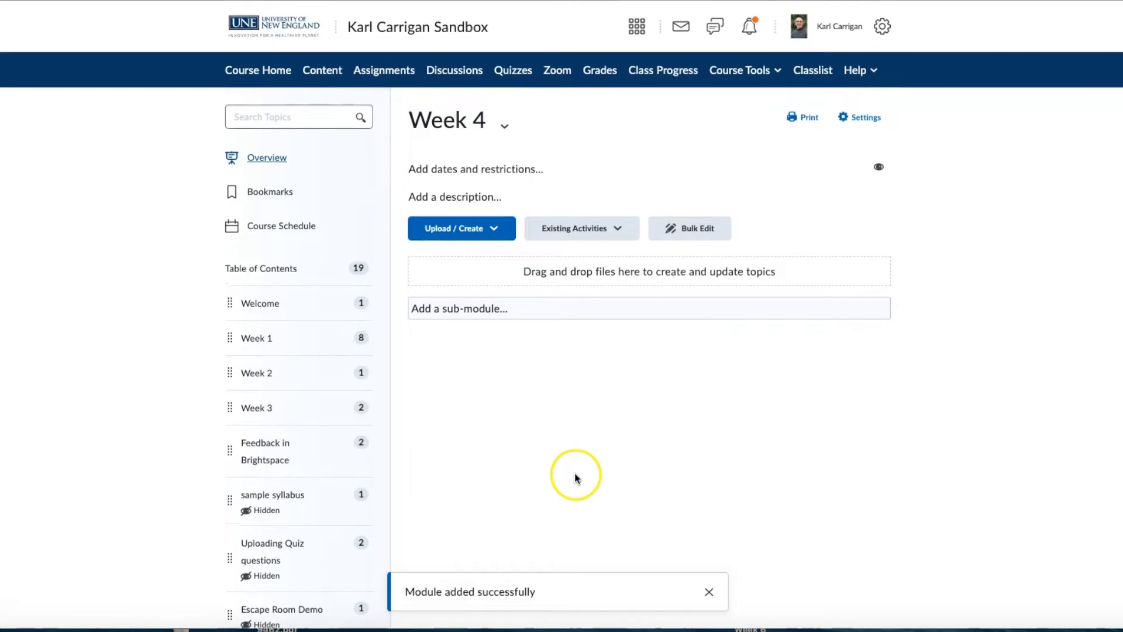
pyautogui.scroll(-1, 531, 300)
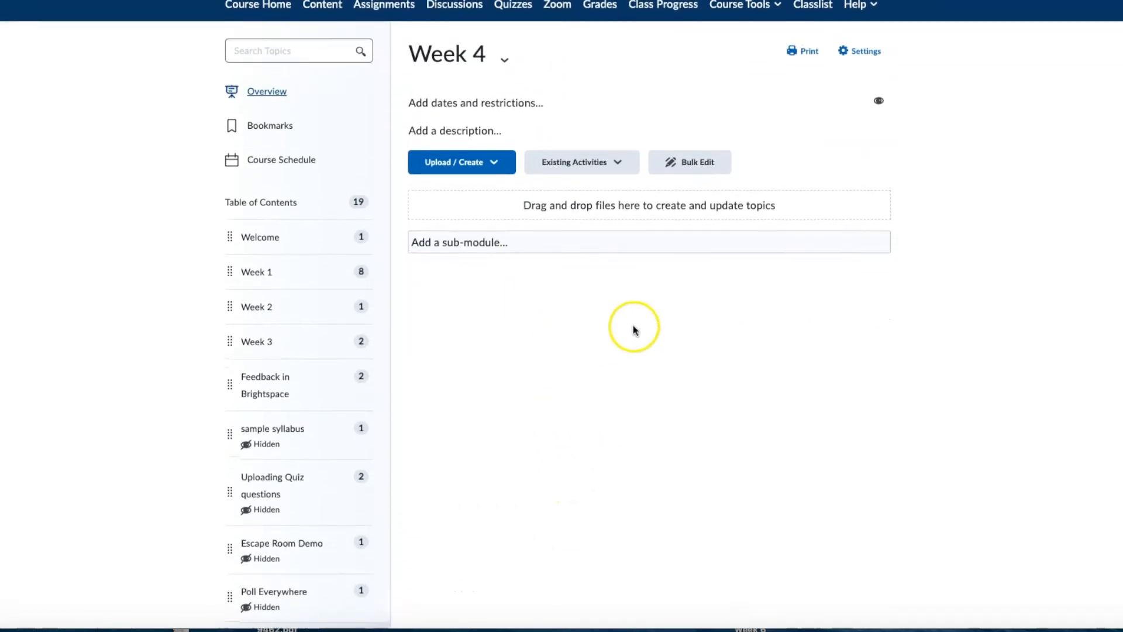
pyautogui.scroll(-1, 614, 299)
pyautogui.scroll(-1, 494, 339)
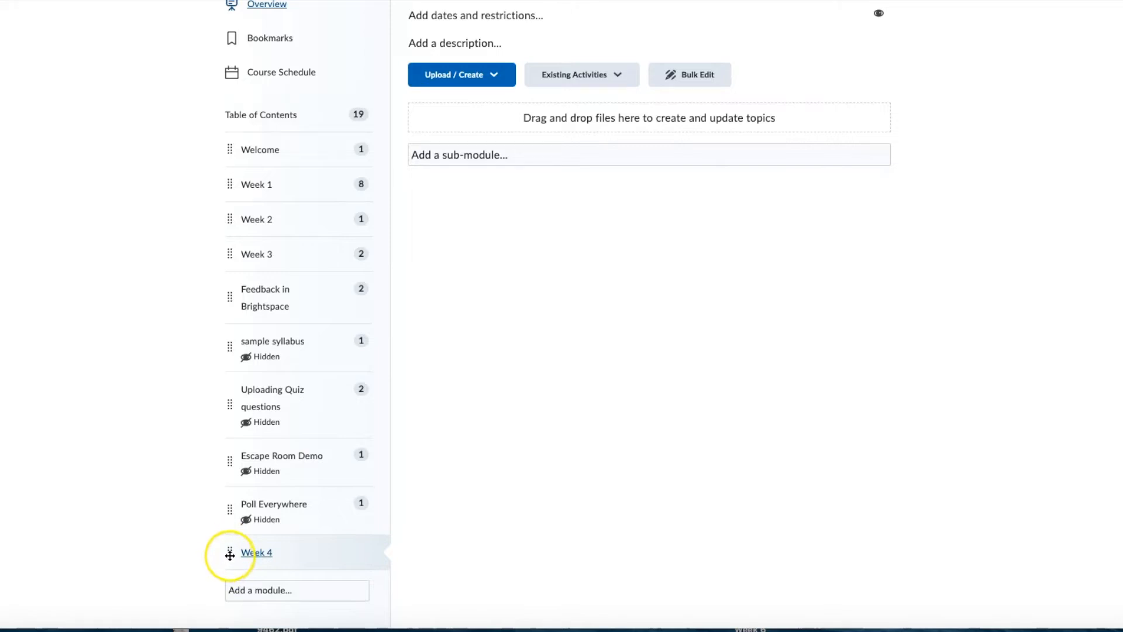
pyautogui.moveTo(231, 552); pyautogui.dragTo(243, 267)
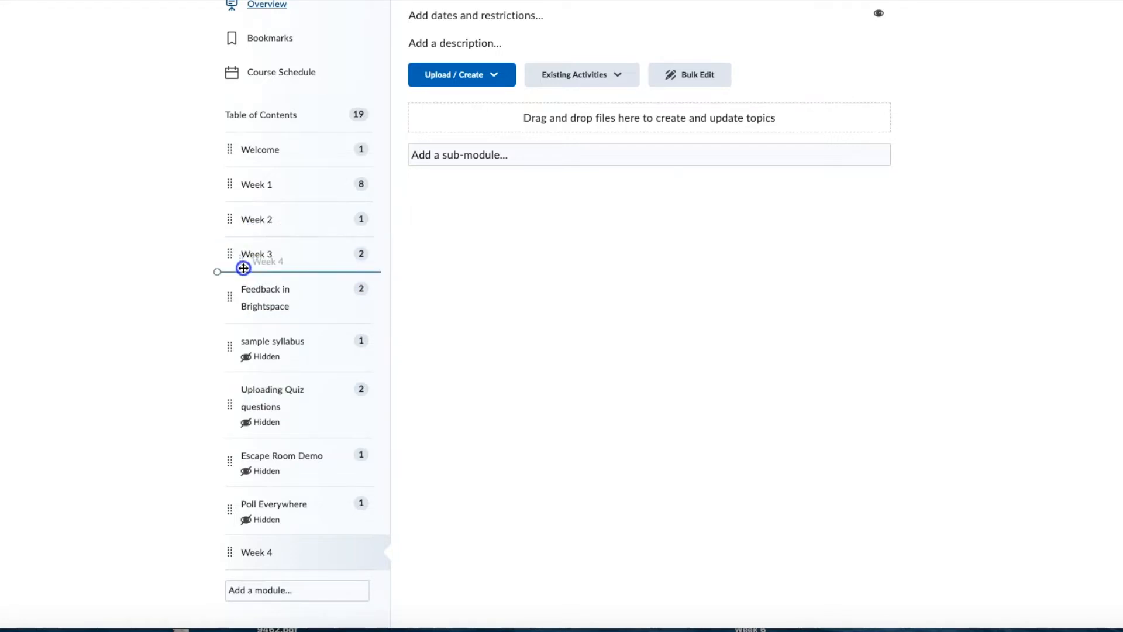
pyautogui.moveTo(243, 268); pyautogui.dragTo(243, 269)
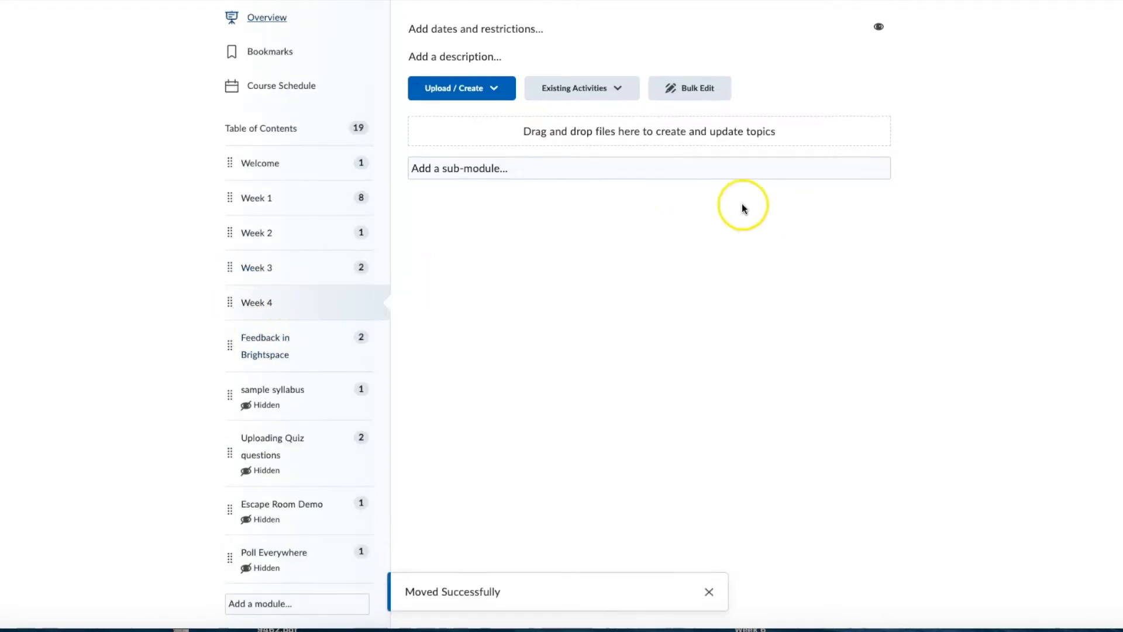
# Hide the Week 4 module from users
pyautogui.scroll(2, 725, 223)
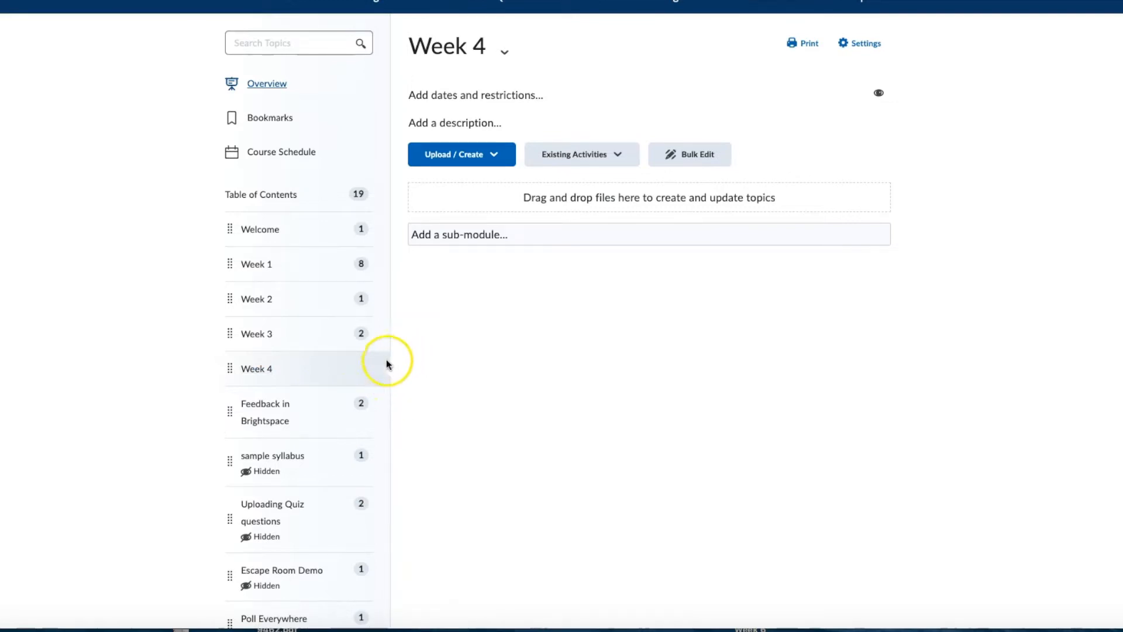
pyautogui.scroll(1, 541, 324)
pyautogui.scroll(3, 540, 325)
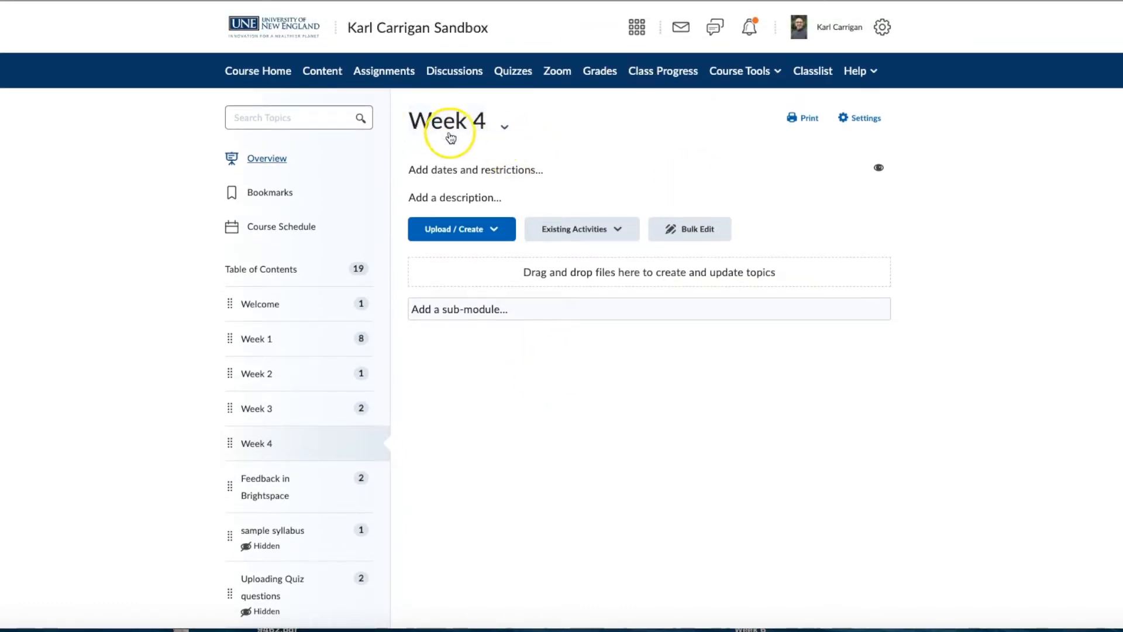
pyautogui.click(505, 128)
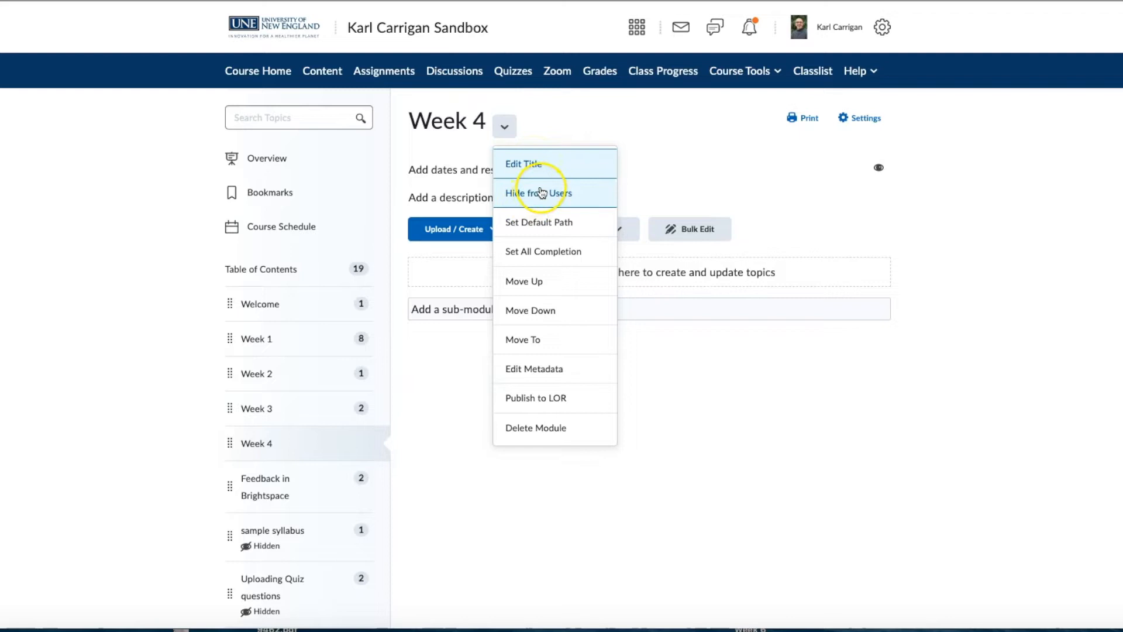
pyautogui.click(541, 192)
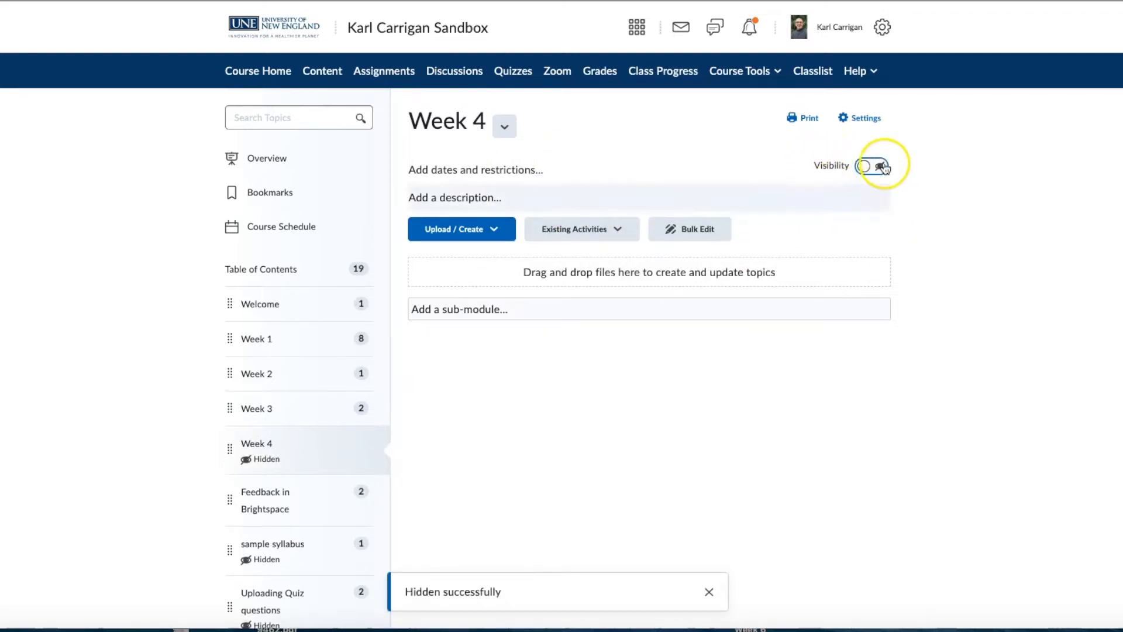
pyautogui.click(505, 126)
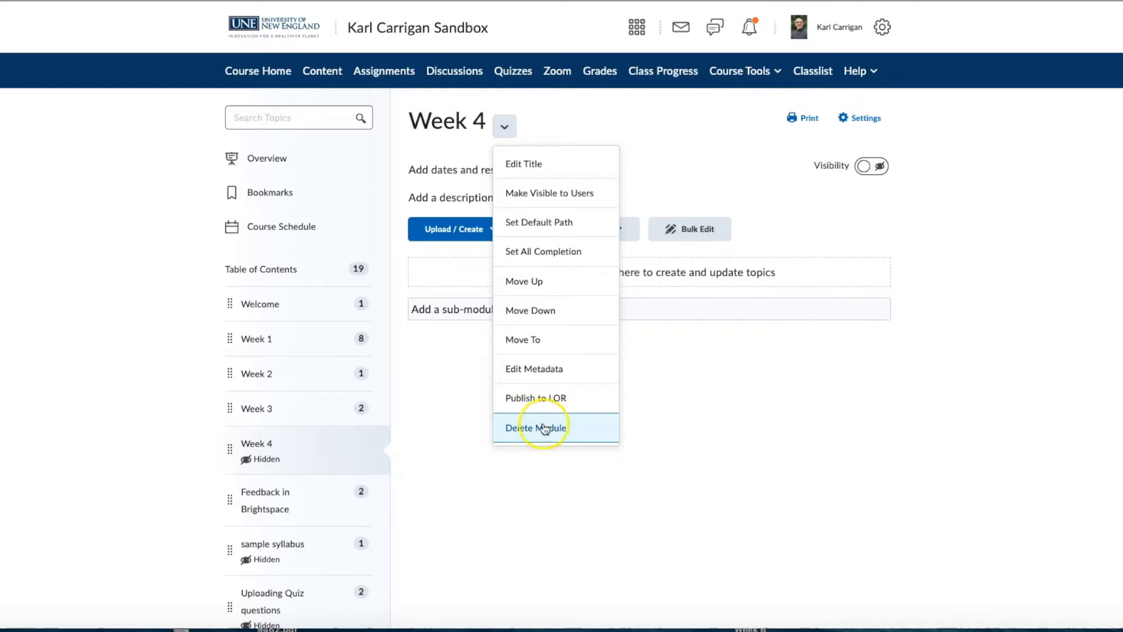
pyautogui.click(452, 465)
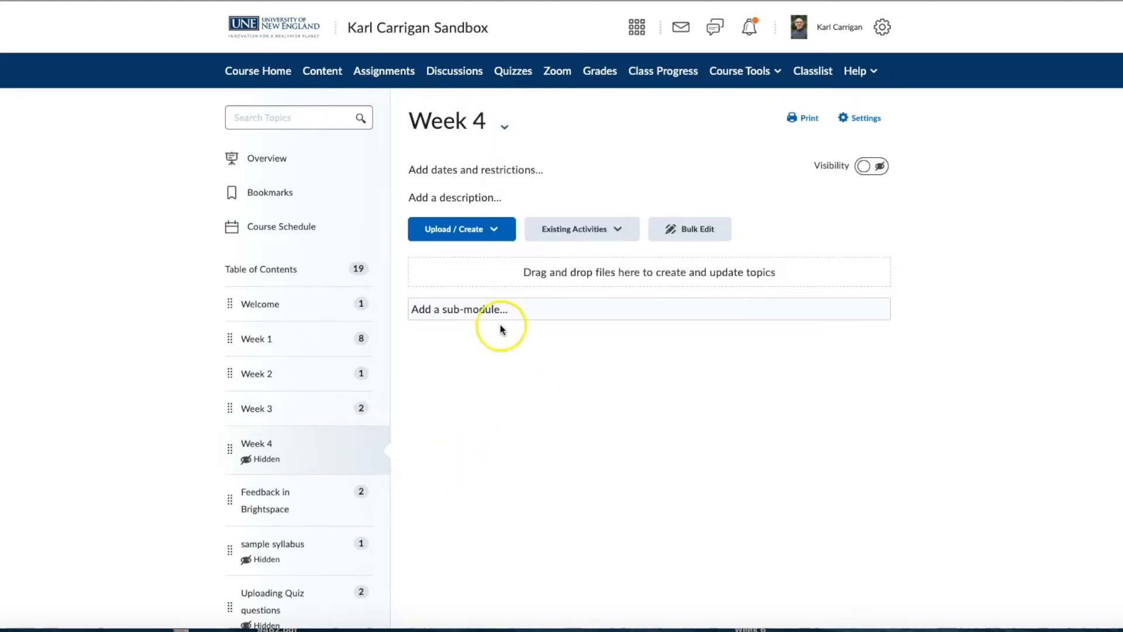
# Add a start date in the Week 4 module's dates and restrictions, check its calendar, and remove the date again
pyautogui.click(455, 169)
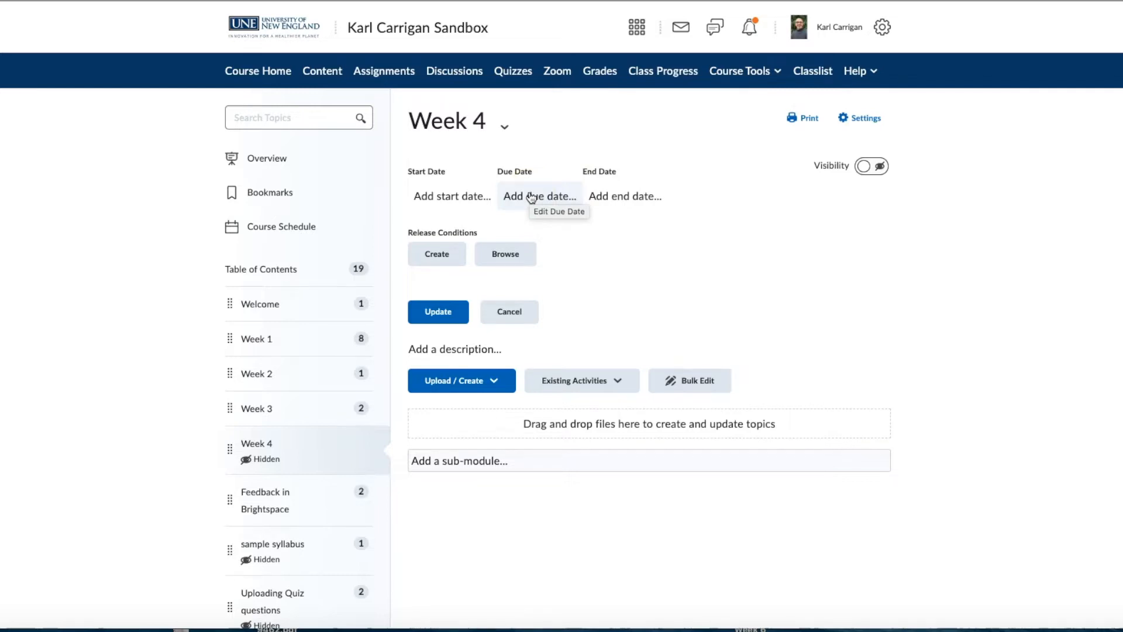
pyautogui.scroll(-1, 531, 197)
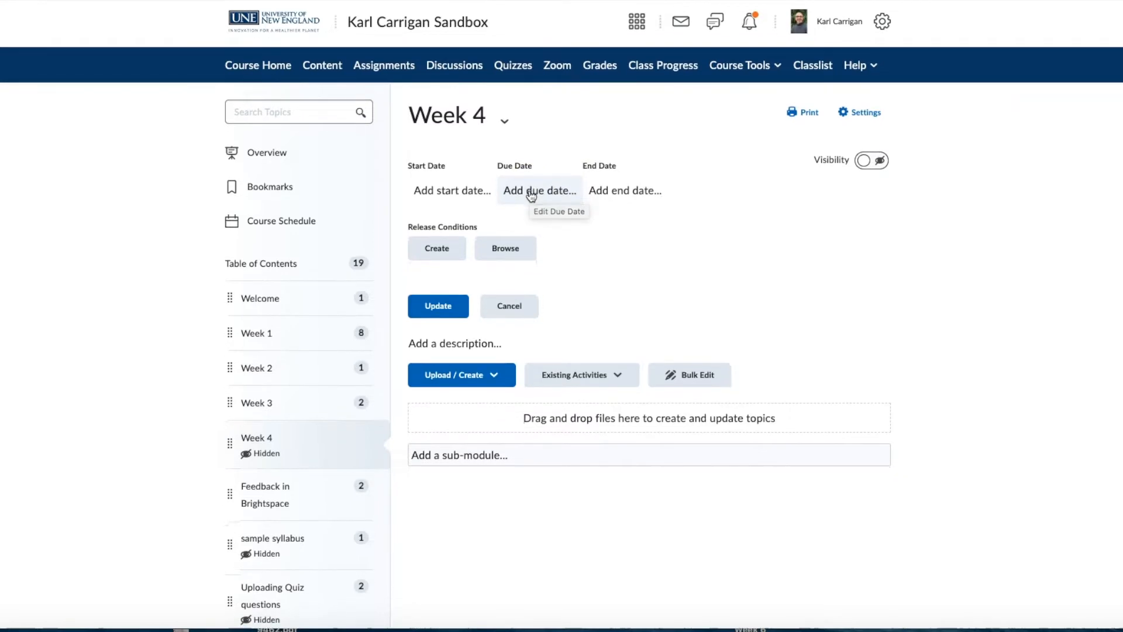
pyautogui.click(448, 187)
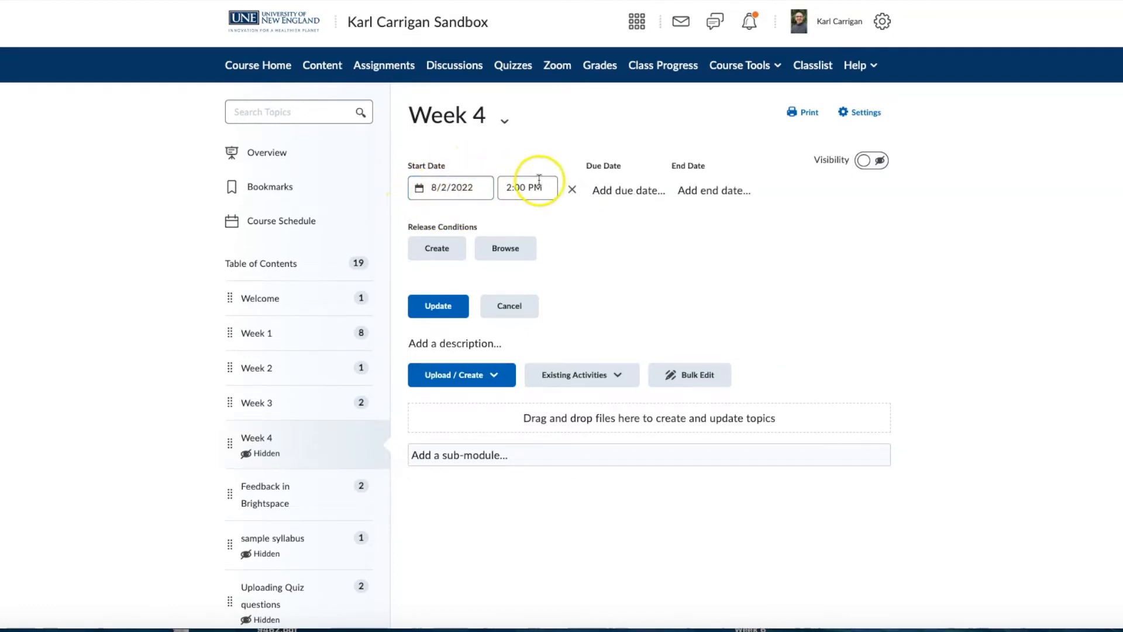
pyautogui.click(452, 188)
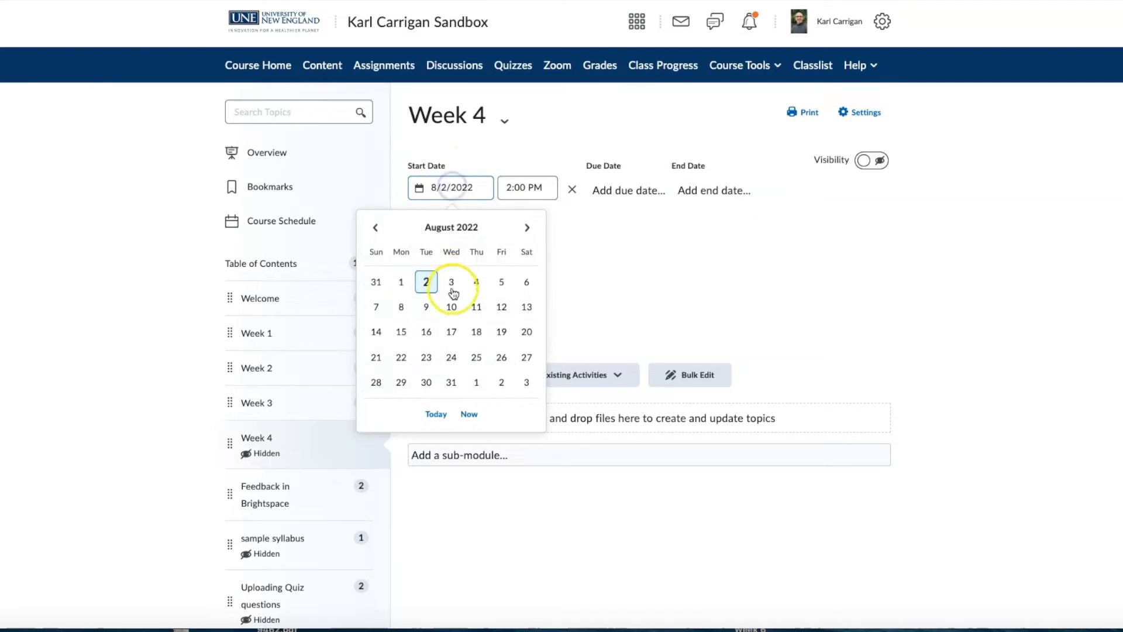
pyautogui.click(473, 186)
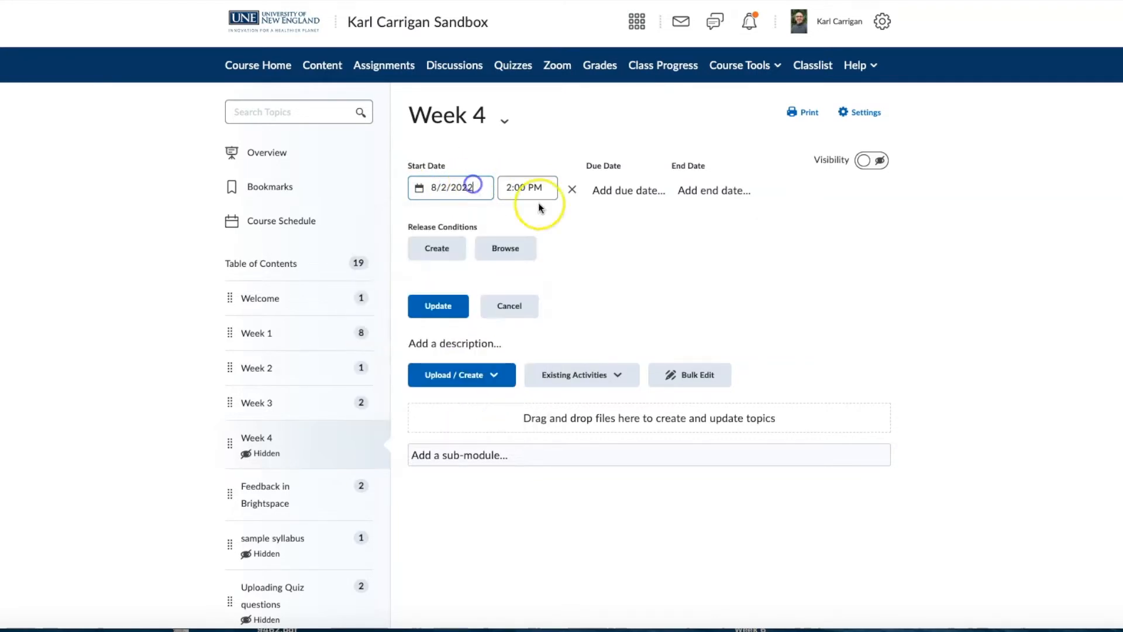
pyautogui.click(572, 191)
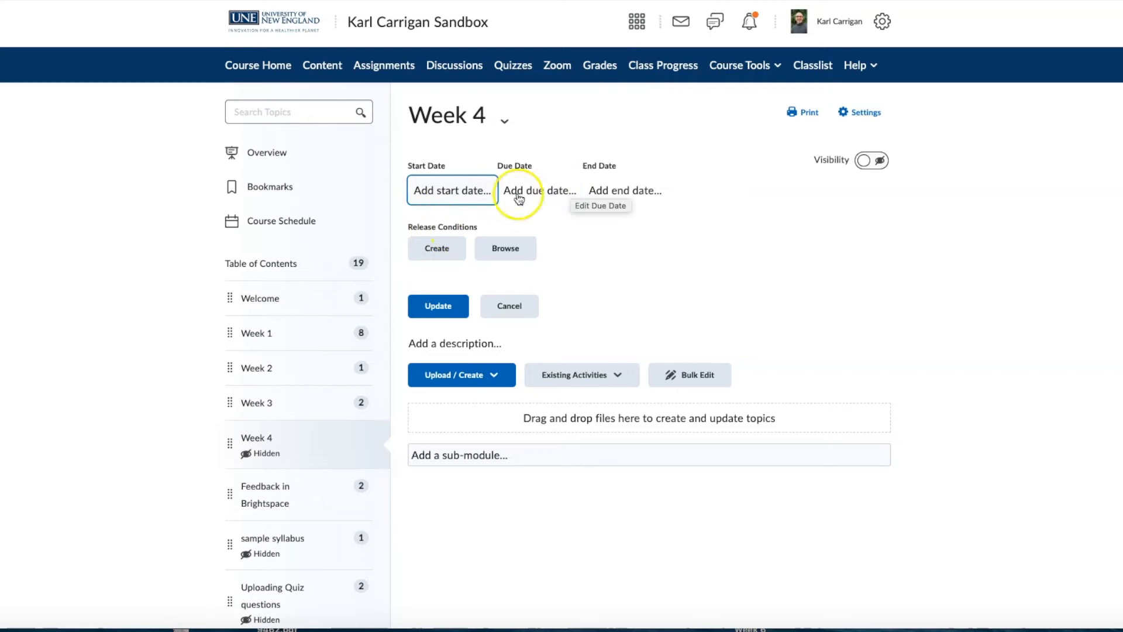
# Examine the condition types available for a new release condition on the Week 4 module, and close without creating one
pyautogui.scroll(-1, 577, 238)
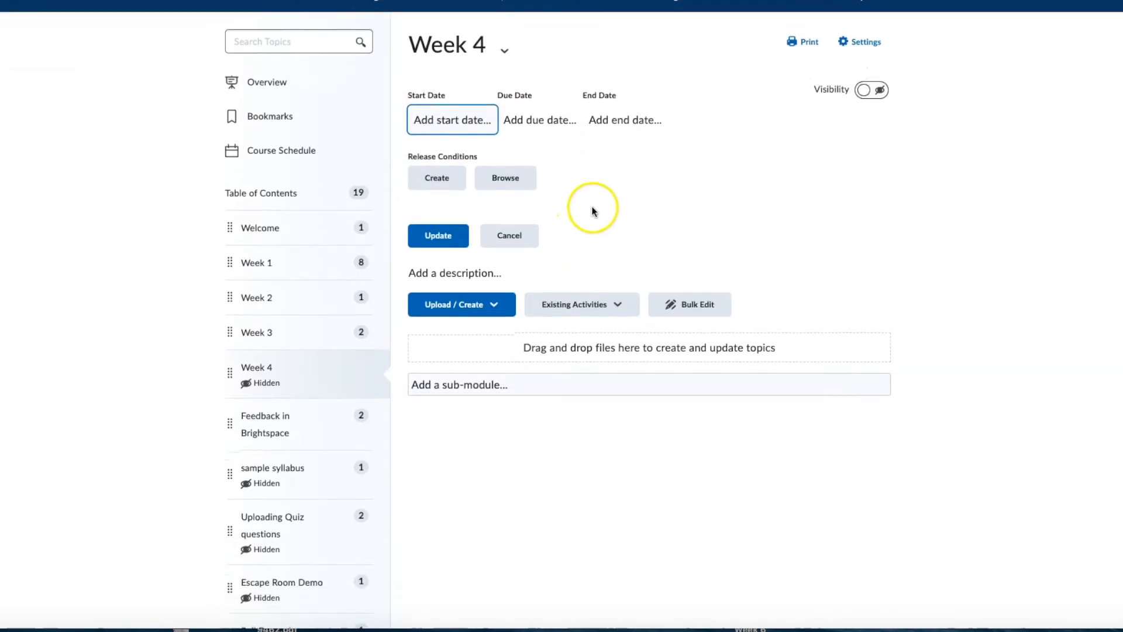
pyautogui.click(431, 179)
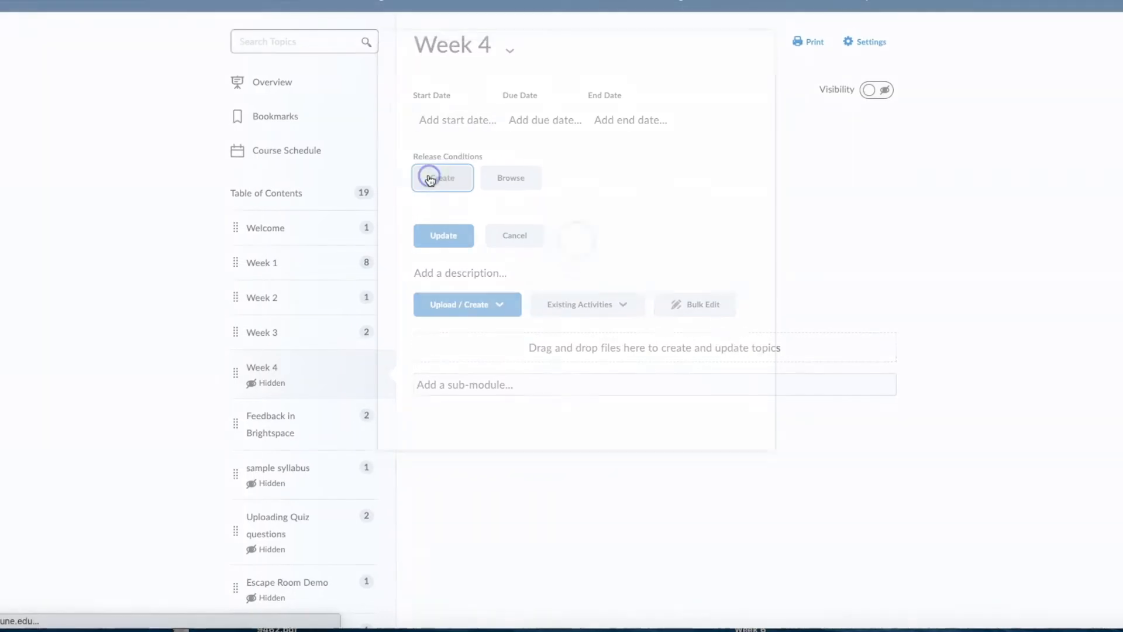
pyautogui.click(605, 197)
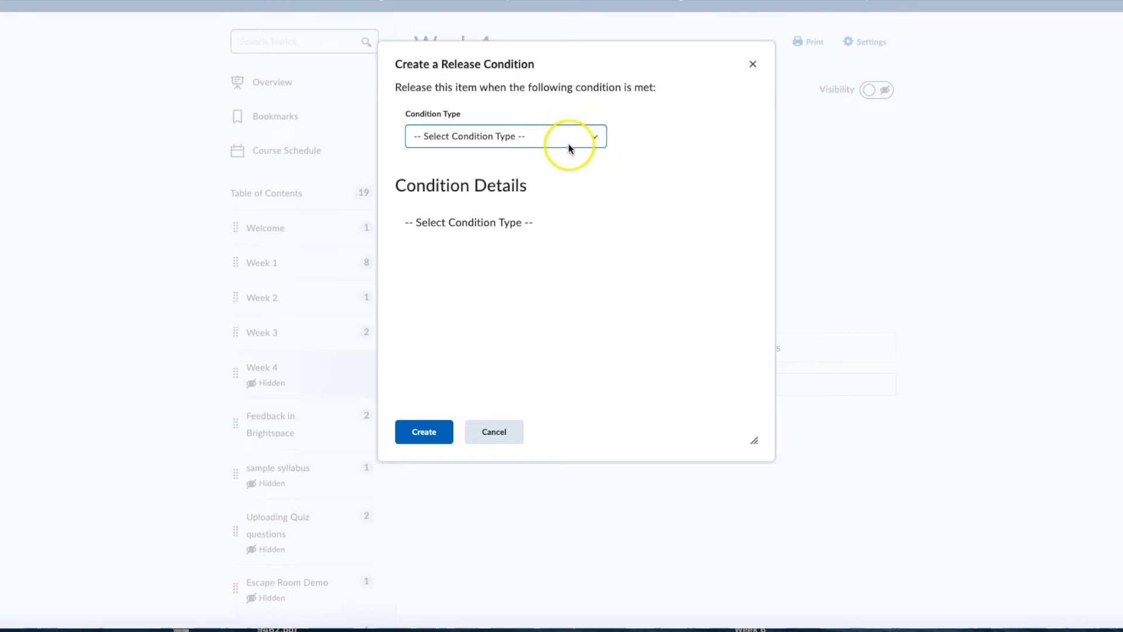
pyautogui.click(595, 138)
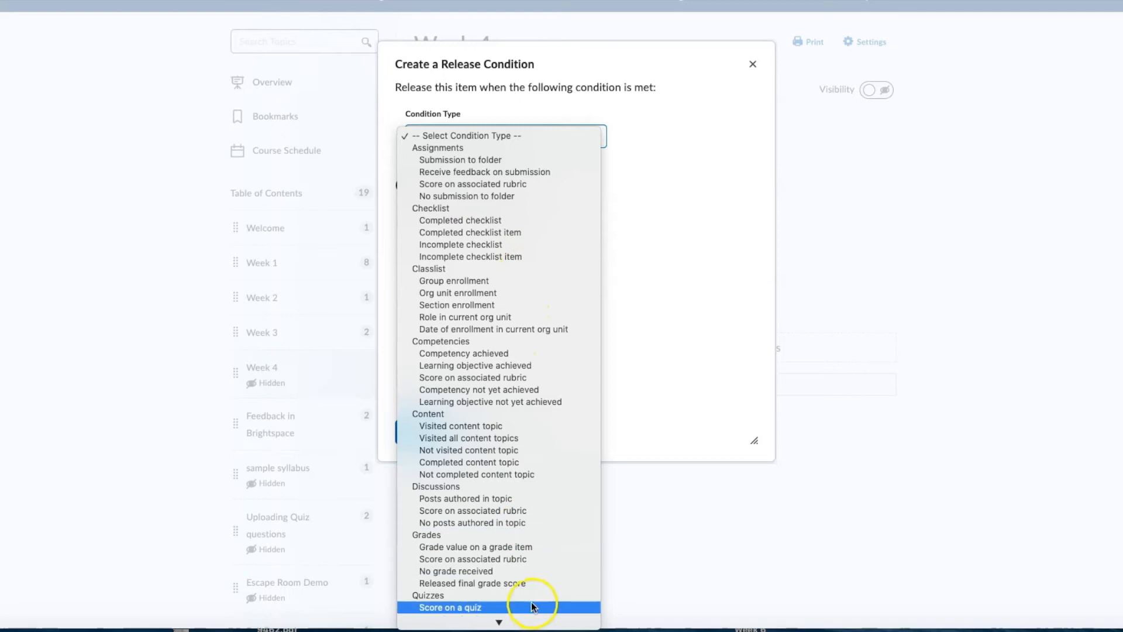
pyautogui.scroll(-3, 531, 597)
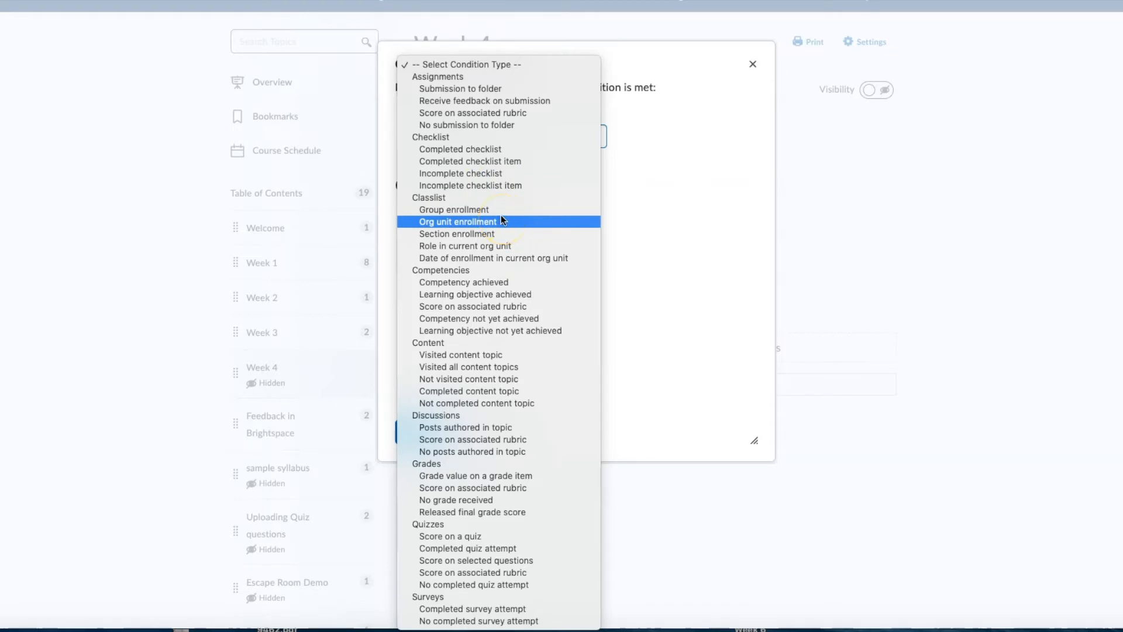
pyautogui.click(642, 224)
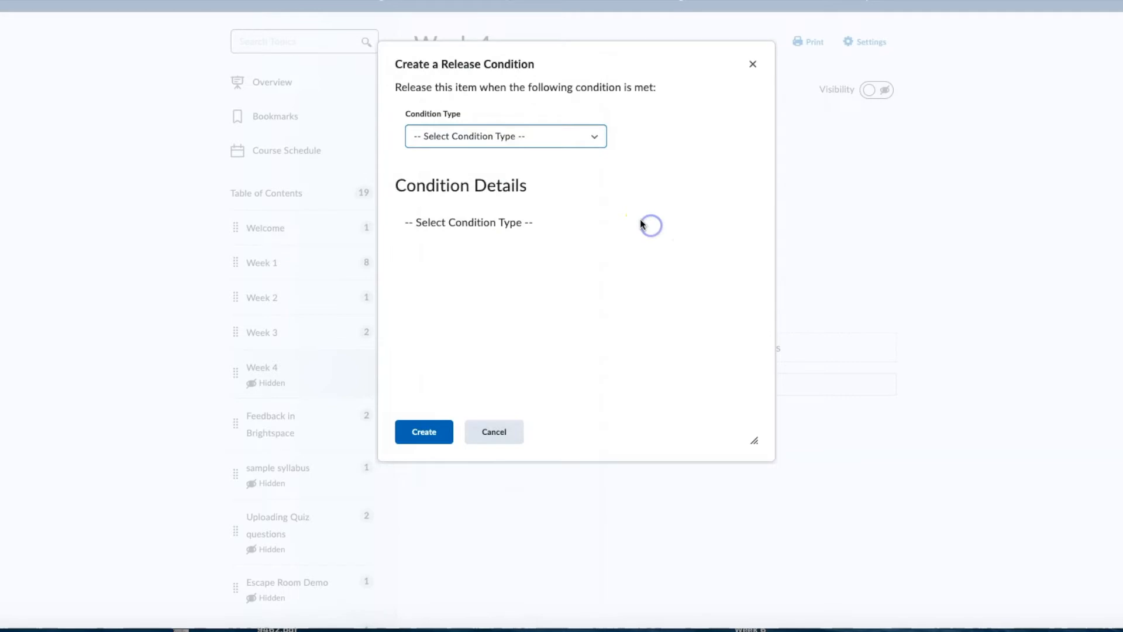
pyautogui.click(753, 66)
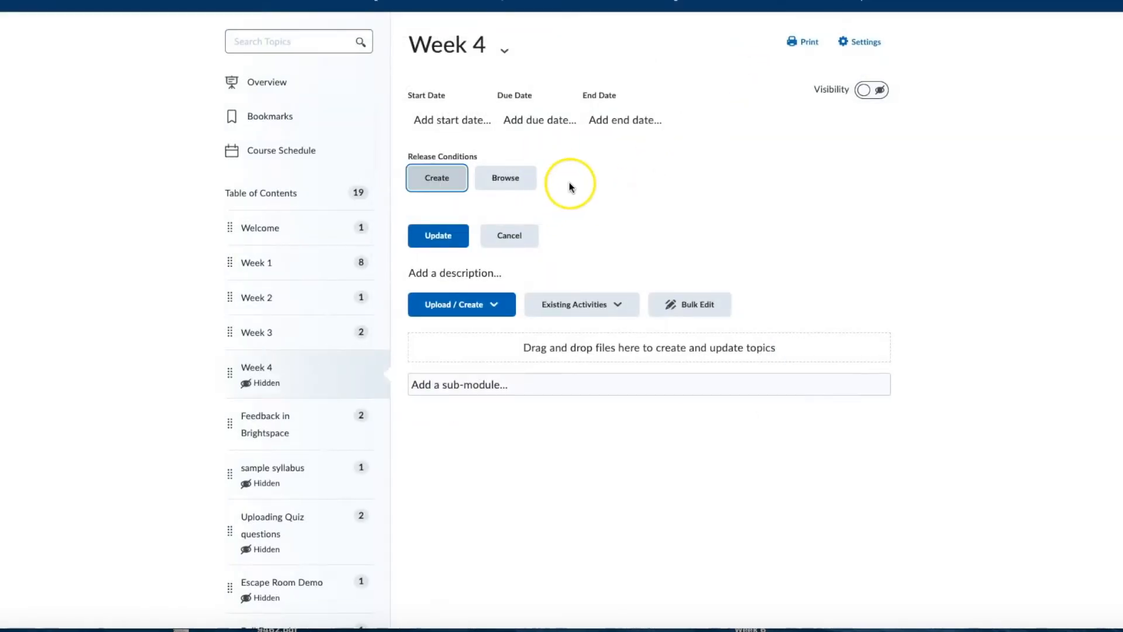
# Save the Week 4 module's dates and restrictions with no dates or release conditions set
pyautogui.scroll(-2, 585, 181)
pyautogui.scroll(1, 677, 132)
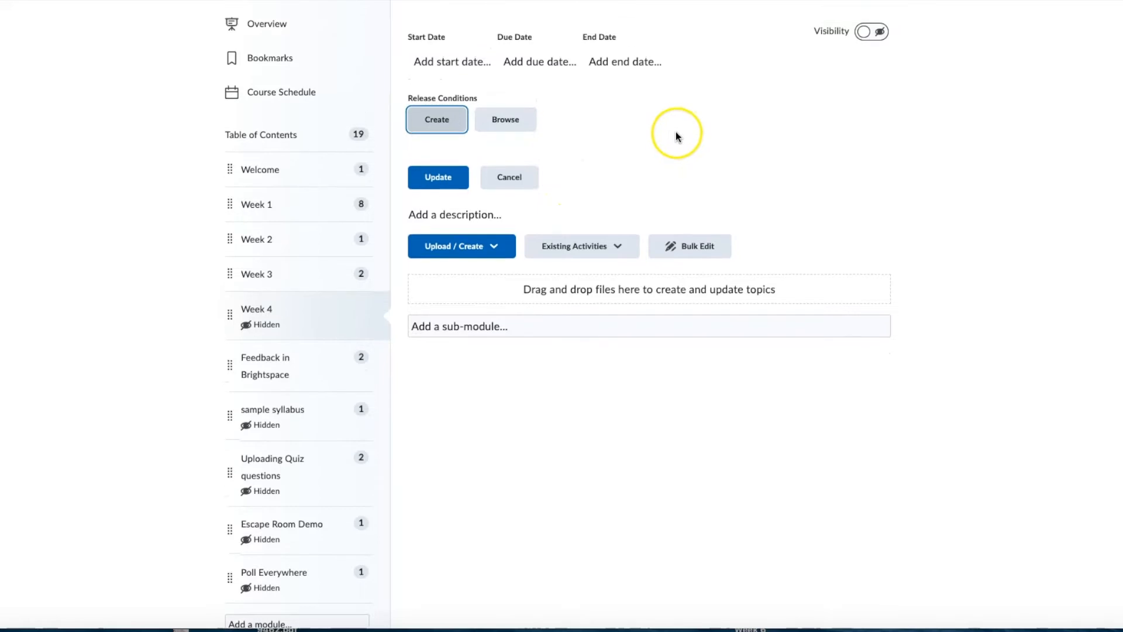
pyautogui.click(454, 179)
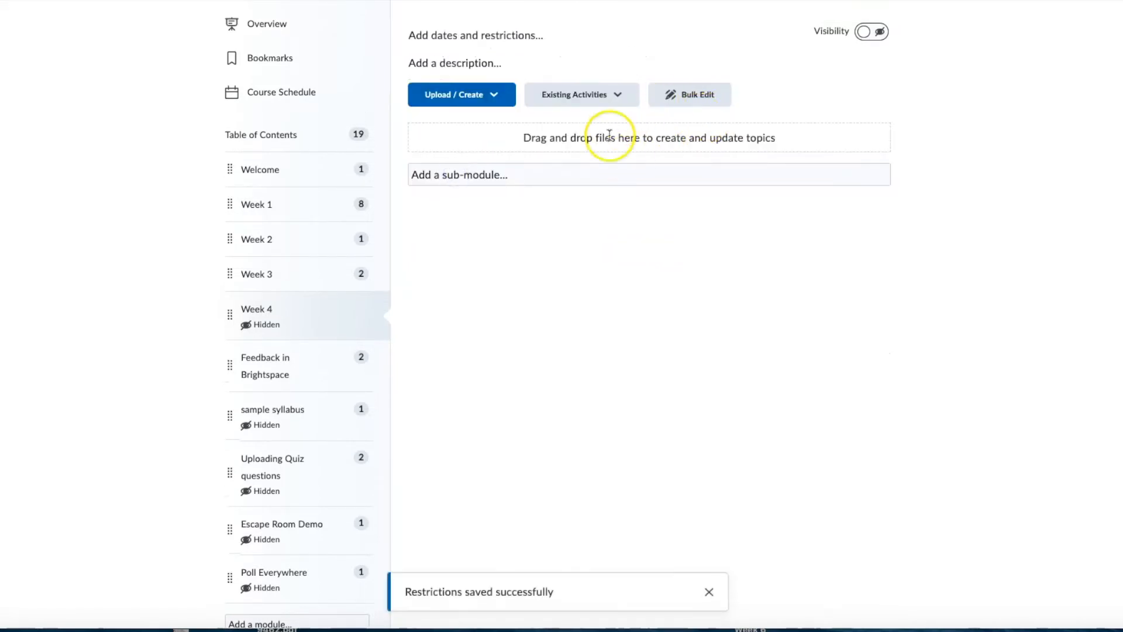
# Add the description "this is week 4" to the Week 4 module and save it
pyautogui.scroll(2, 609, 138)
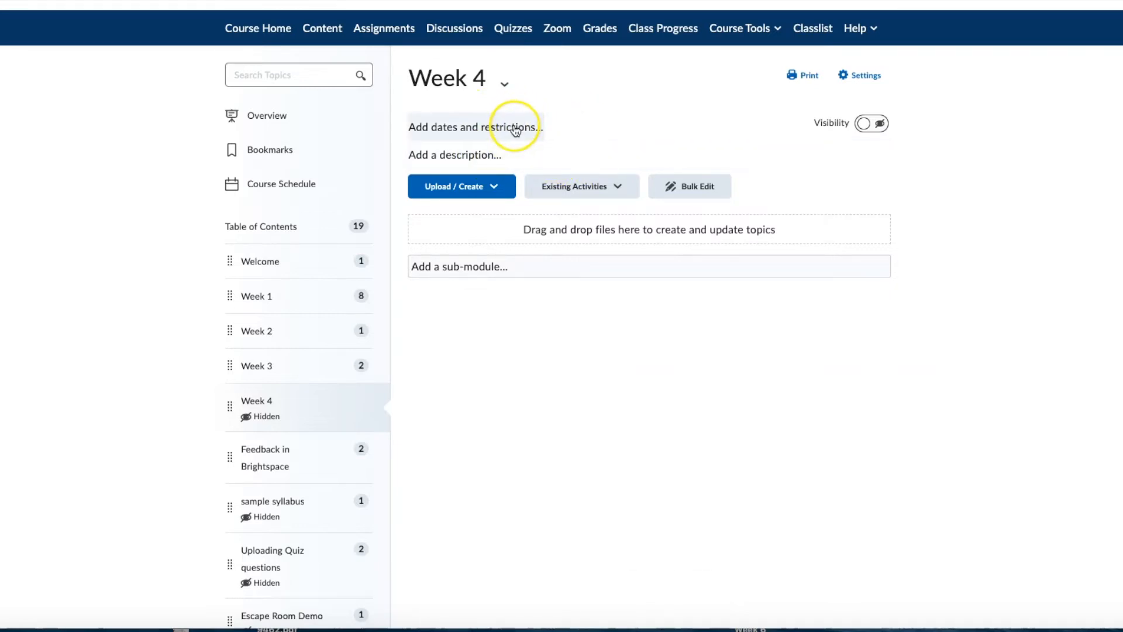
pyautogui.click(490, 159)
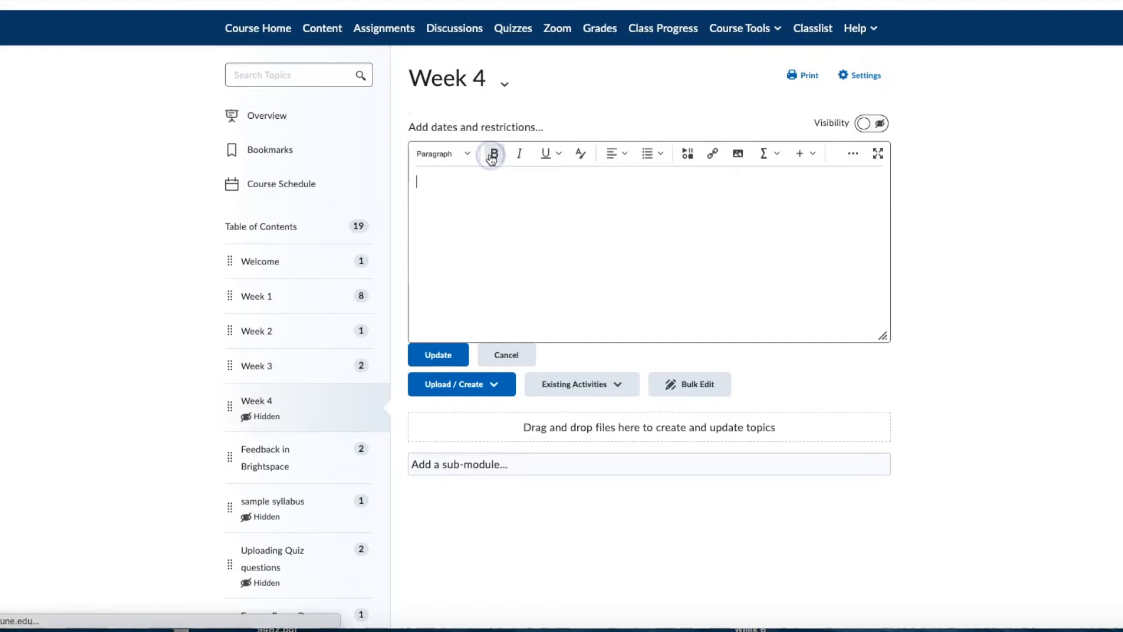
pyautogui.write('this')
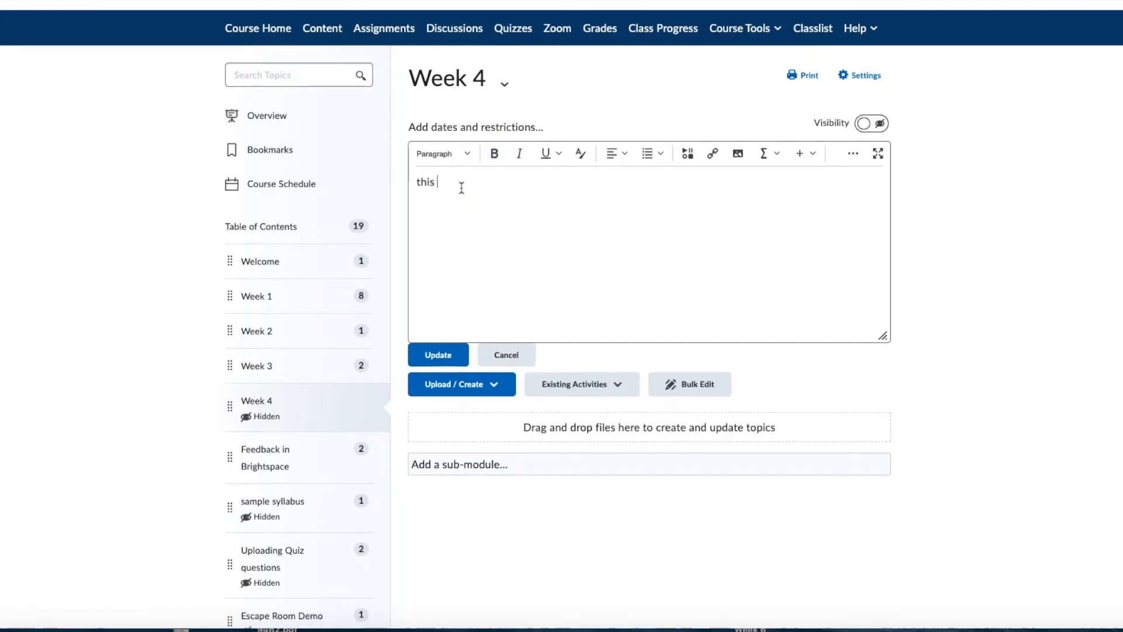
pyautogui.write(' is week')
pyautogui.write('4')
pyautogui.scroll(-1, 553, 227)
pyautogui.scroll(-1, 553, 230)
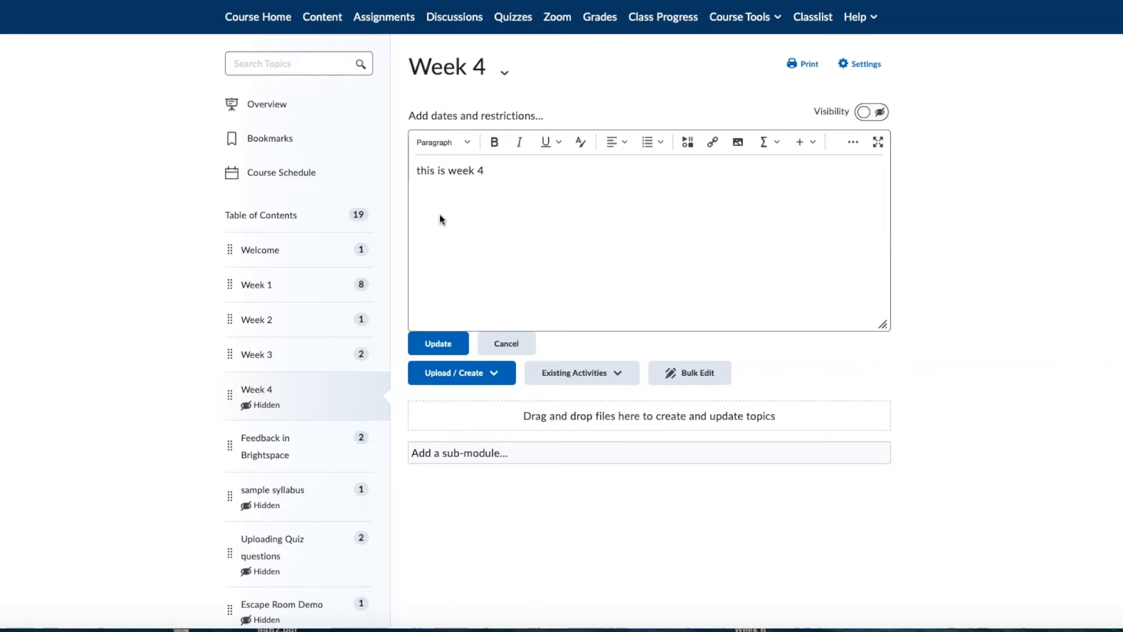
pyautogui.scroll(-1, 450, 222)
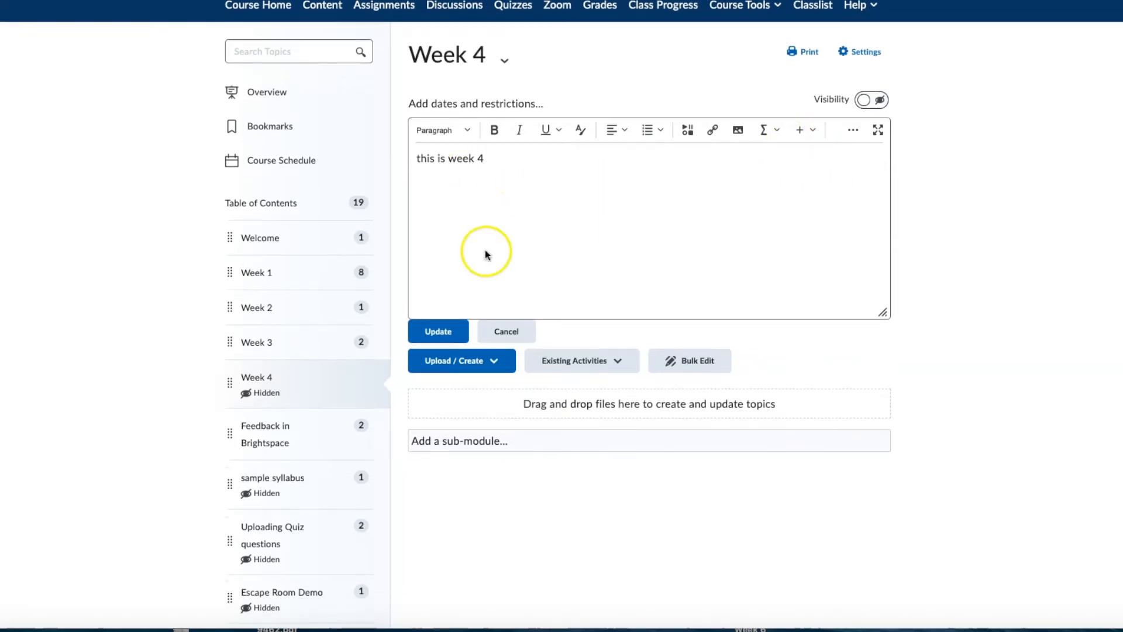
pyautogui.click(434, 331)
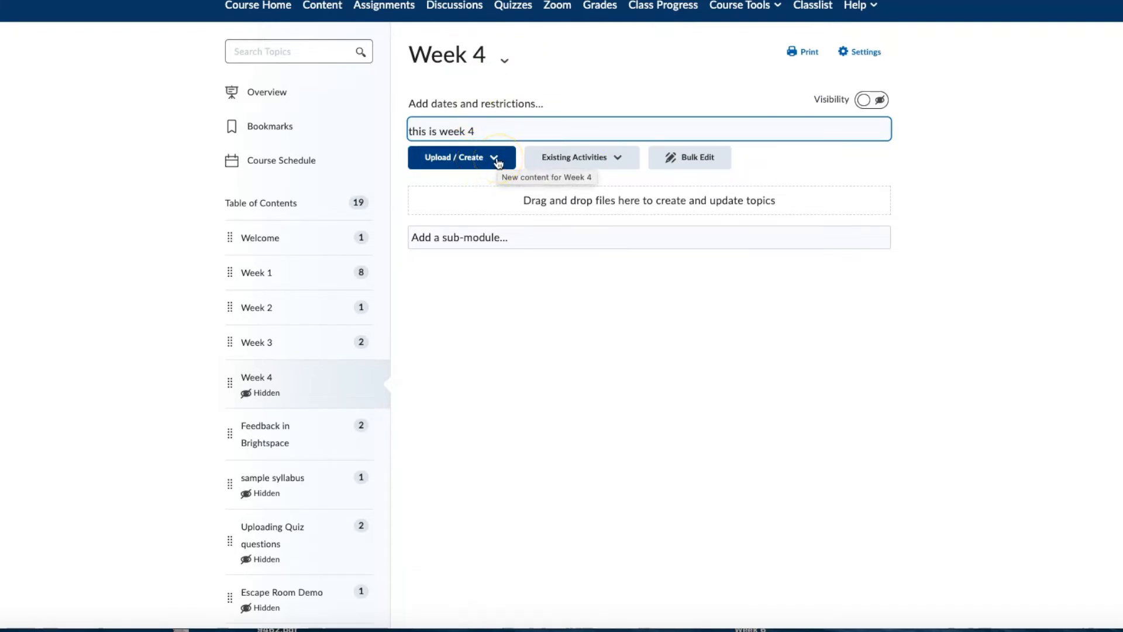
# Upload Presentation2.pptx from the computer to the Week 4 module as a new topic
pyautogui.click(500, 159)
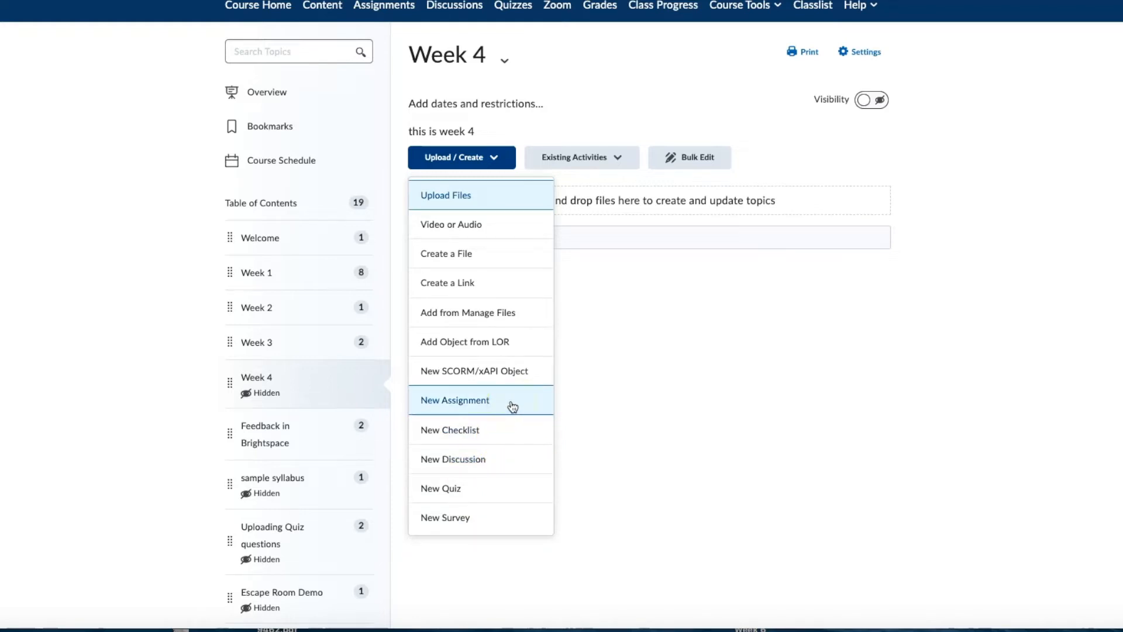
pyautogui.click(484, 201)
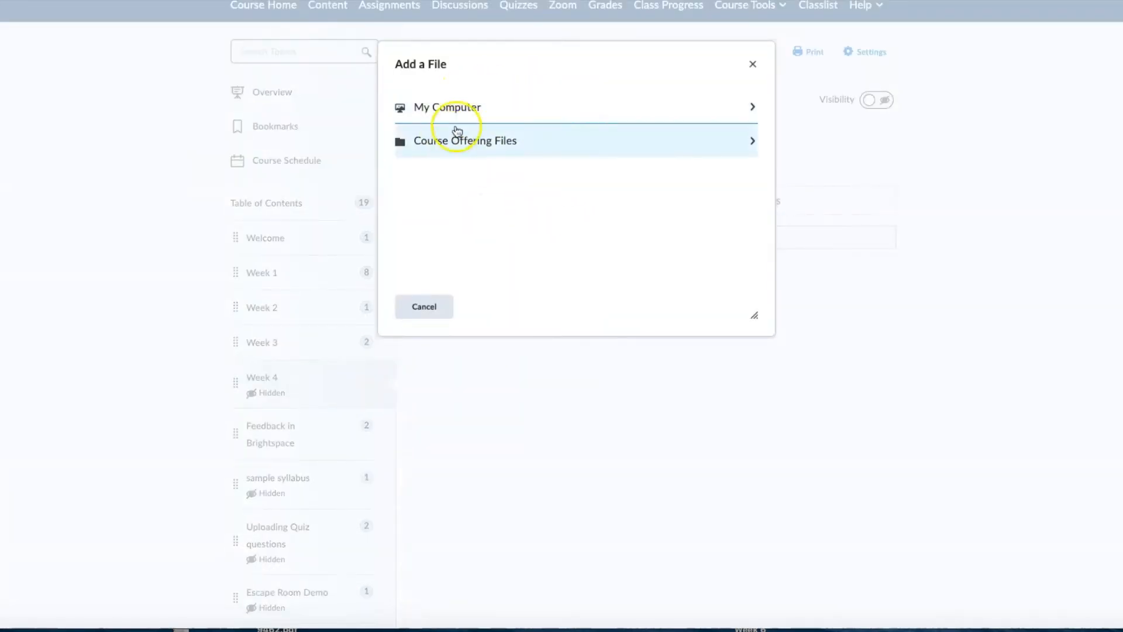
pyautogui.click(463, 109)
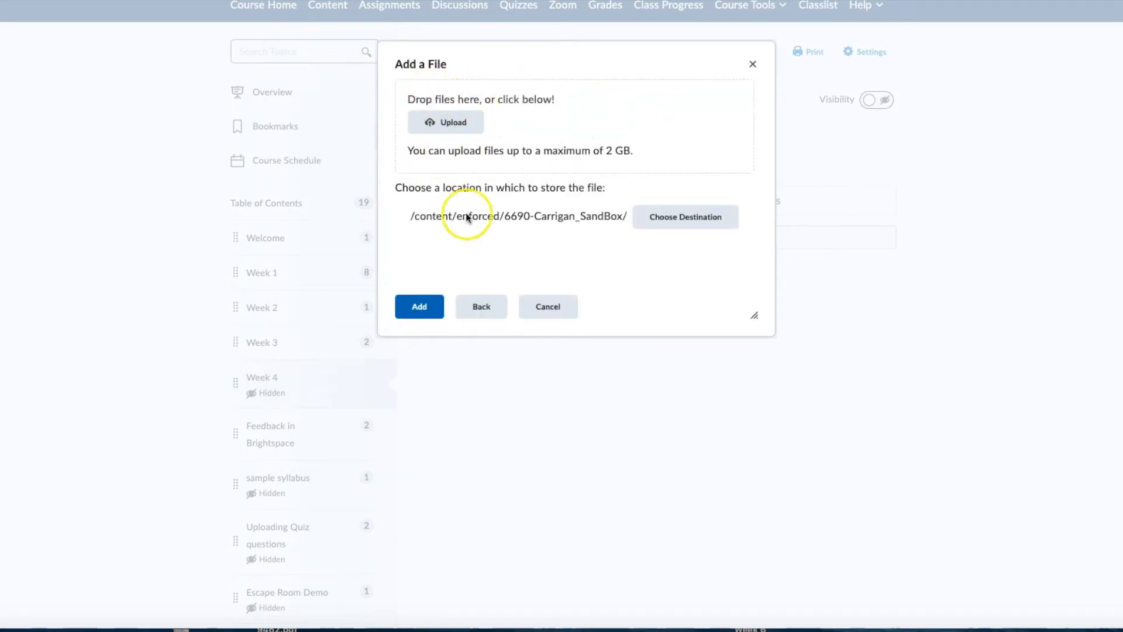
pyautogui.click(459, 123)
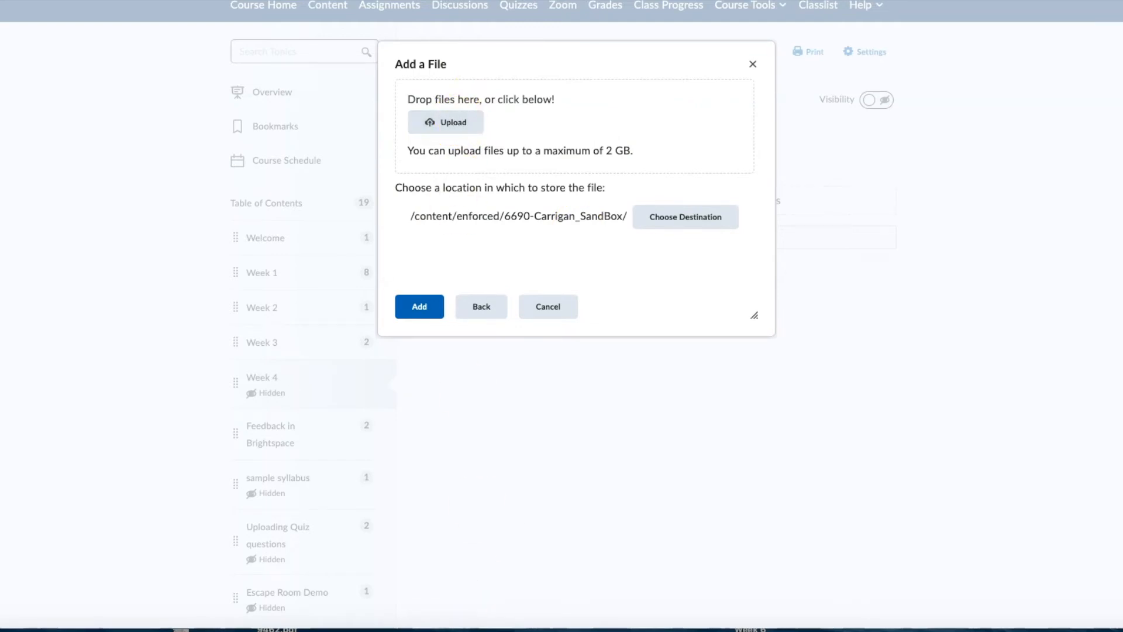
pyautogui.moveTo(672, 624); pyautogui.dragTo(515, 126)
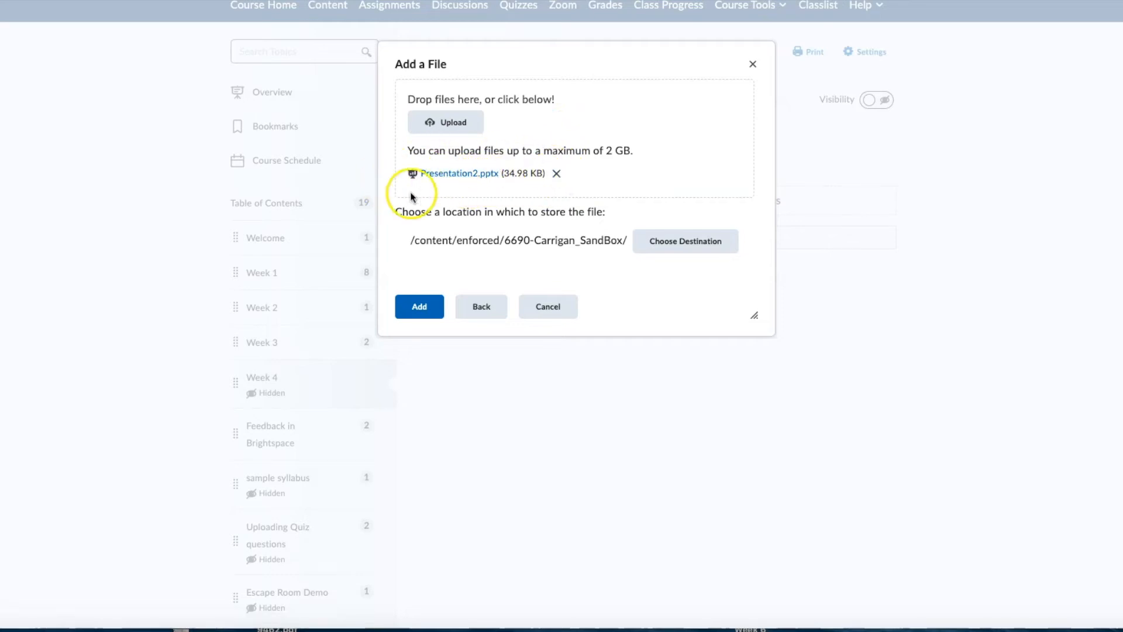
pyautogui.click(415, 308)
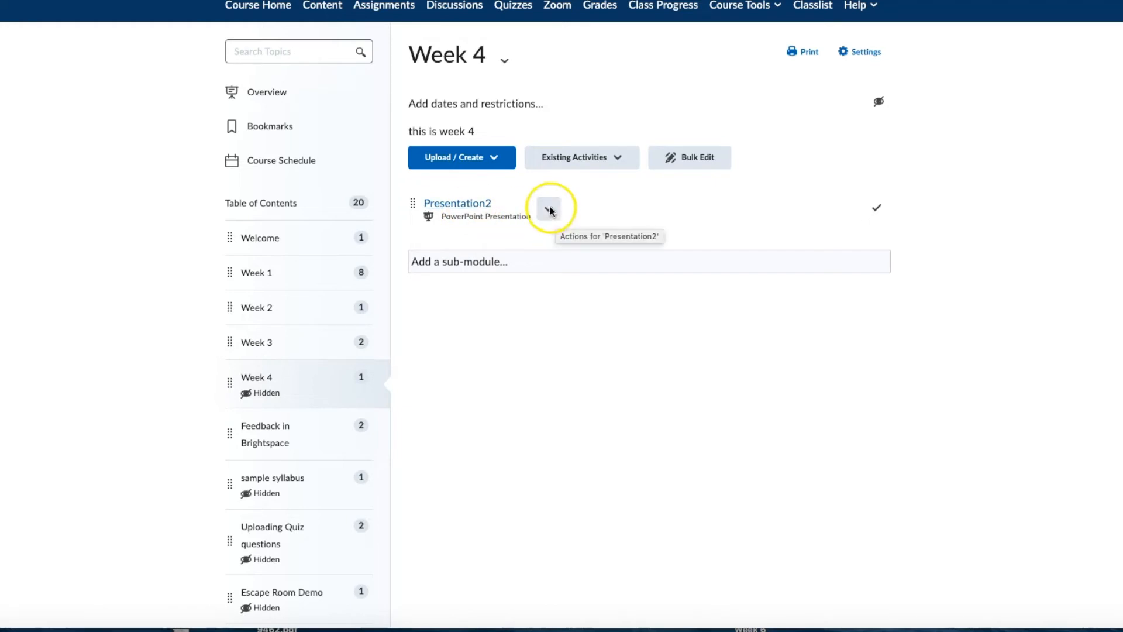
# View the uploaded Presentation2 topic and look through its slides in the document viewer
pyautogui.click(480, 204)
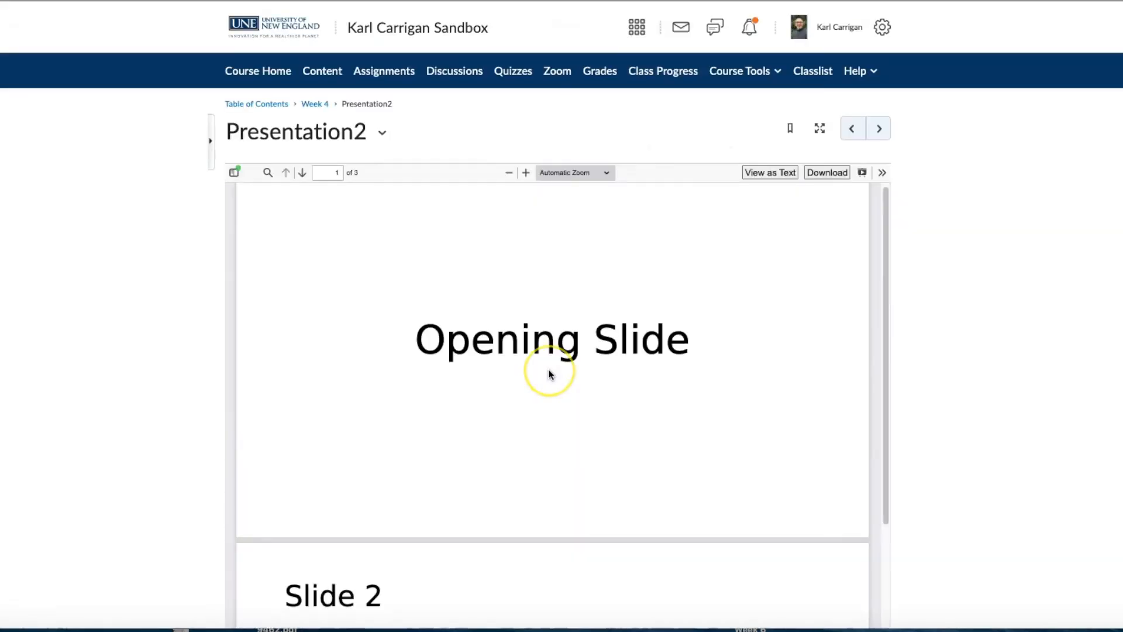
pyautogui.scroll(-5, 545, 349)
pyautogui.scroll(5, 545, 349)
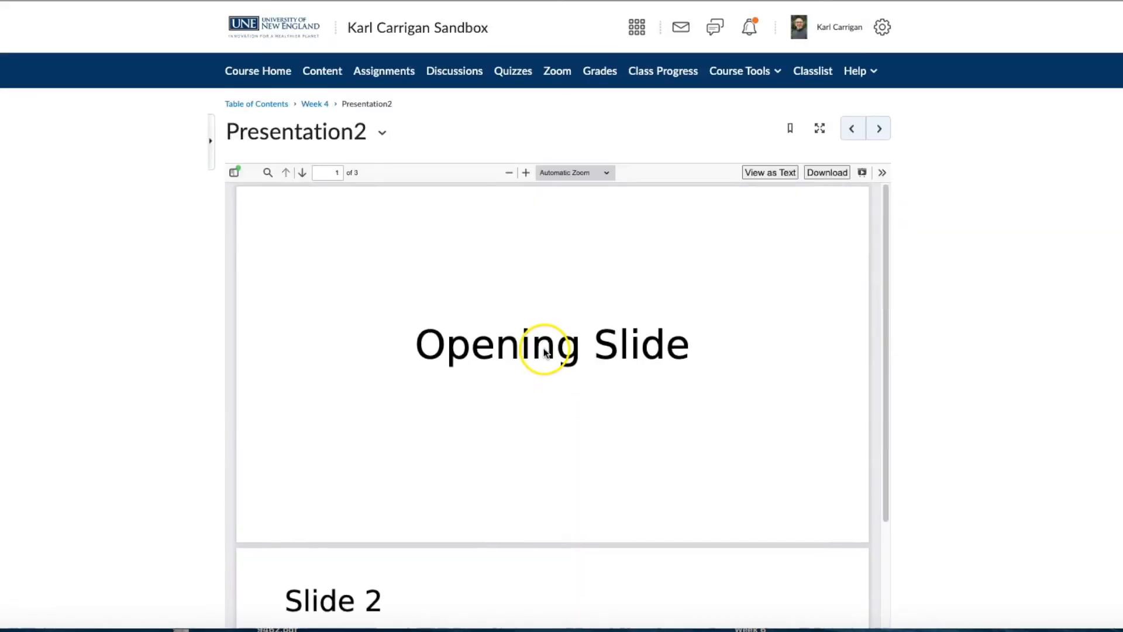
pyautogui.scroll(-5, 546, 353)
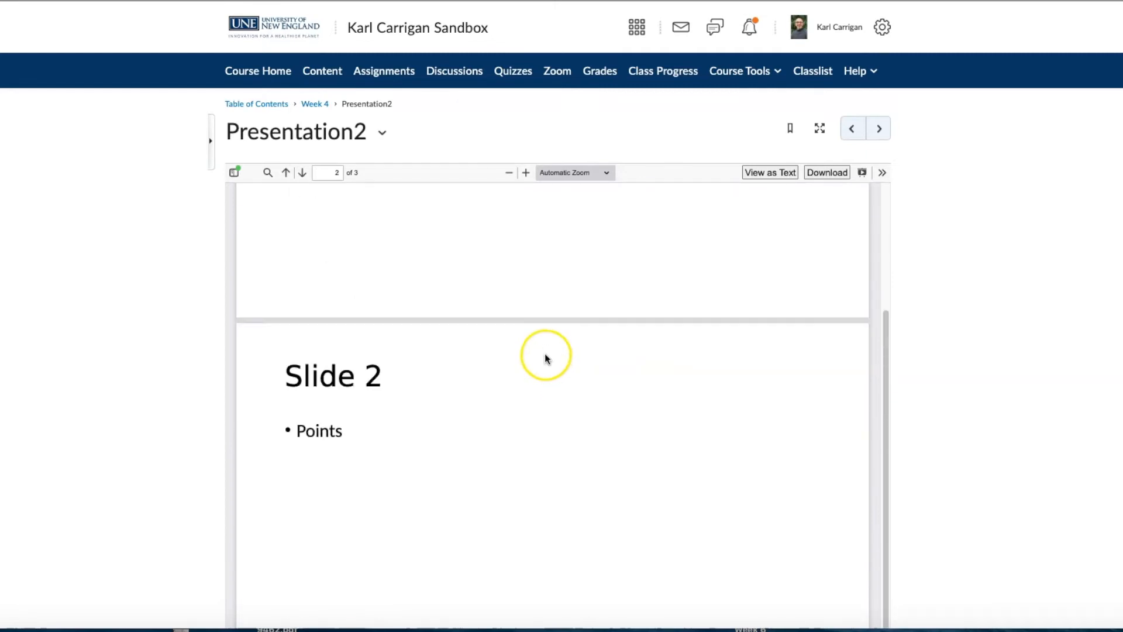
pyautogui.scroll(5, 545, 354)
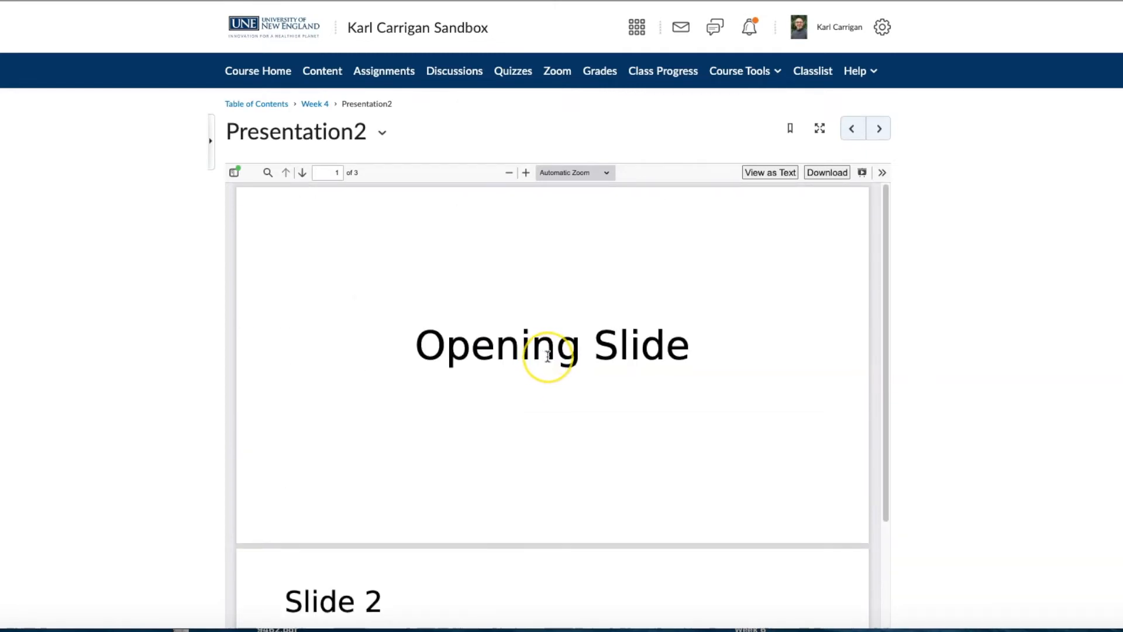
pyautogui.scroll(-6, 546, 354)
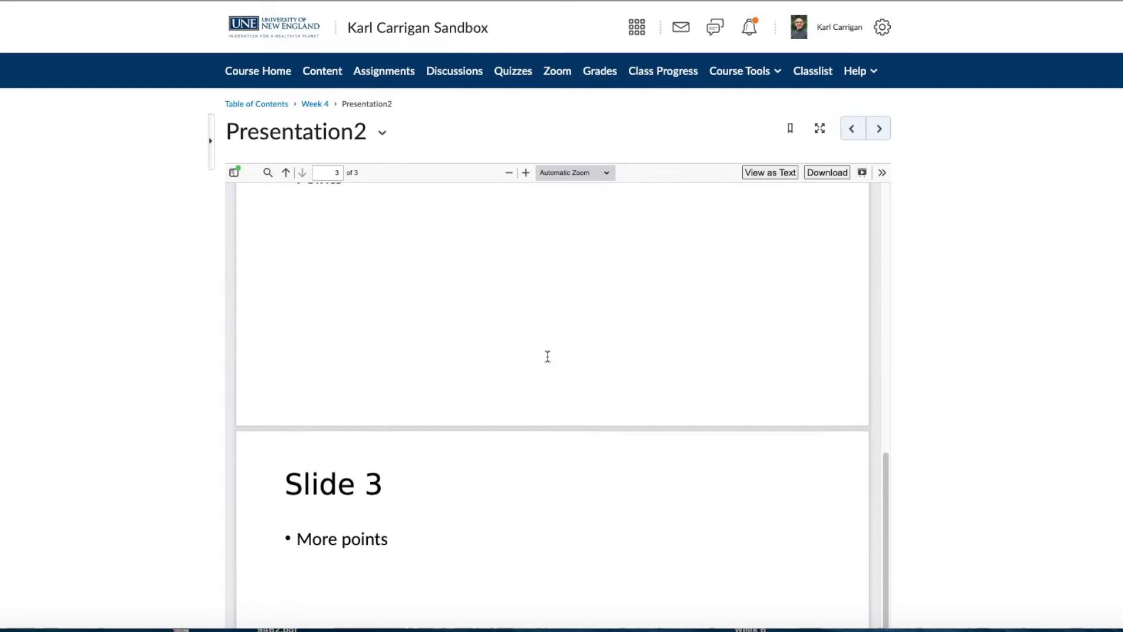
pyautogui.scroll(6, 547, 355)
pyautogui.click(538, 360)
pyautogui.scroll(-6, 538, 359)
pyautogui.scroll(6, 501, 450)
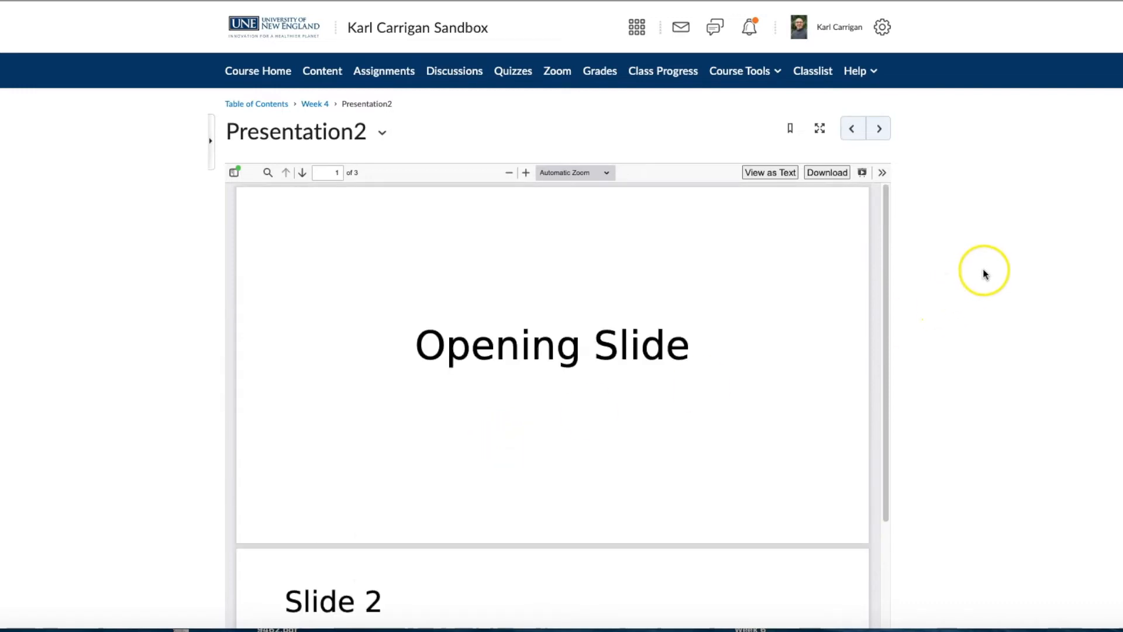
pyautogui.scroll(-7, 982, 269)
pyautogui.scroll(7, 981, 266)
pyautogui.scroll(-3, 982, 269)
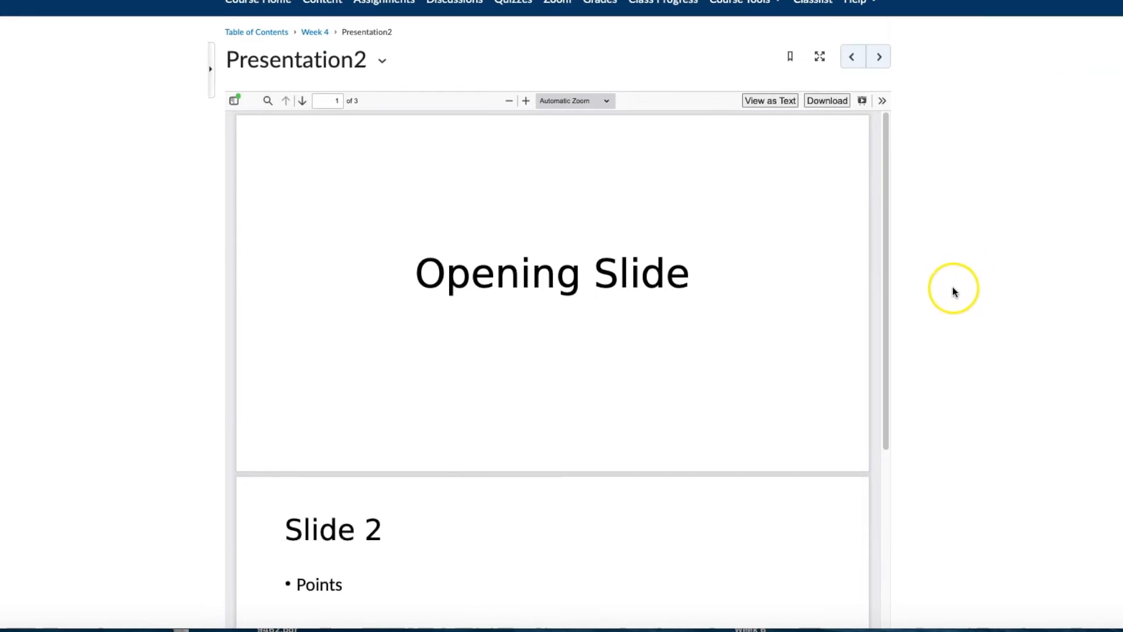
pyautogui.scroll(3, 953, 289)
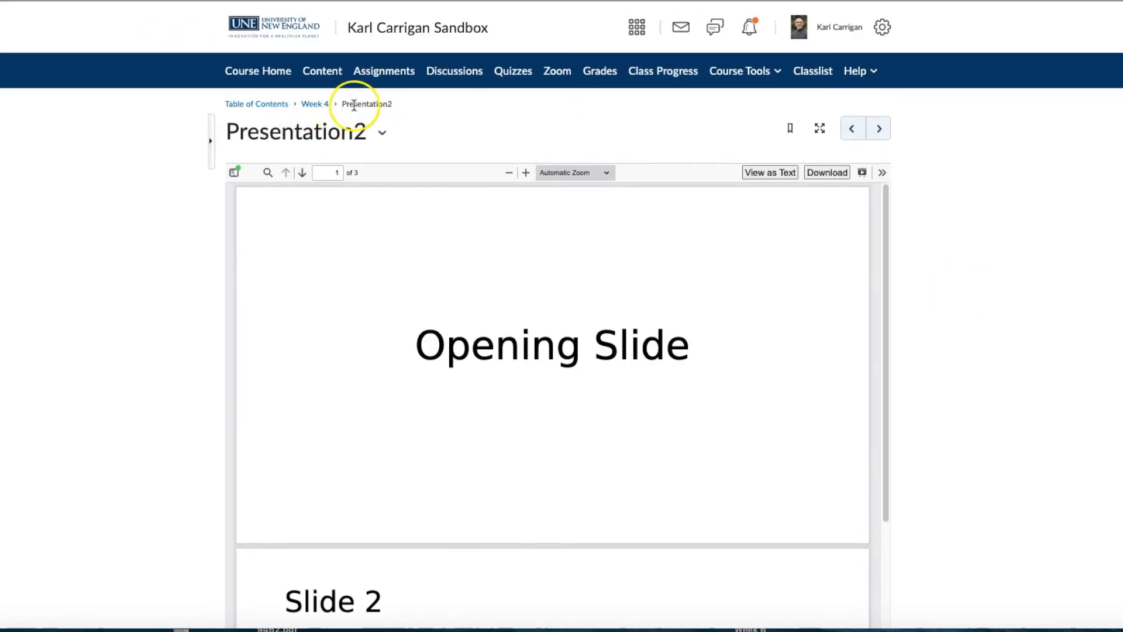
# Return to the Week 4 module and start creating a new file in it
pyautogui.click(315, 105)
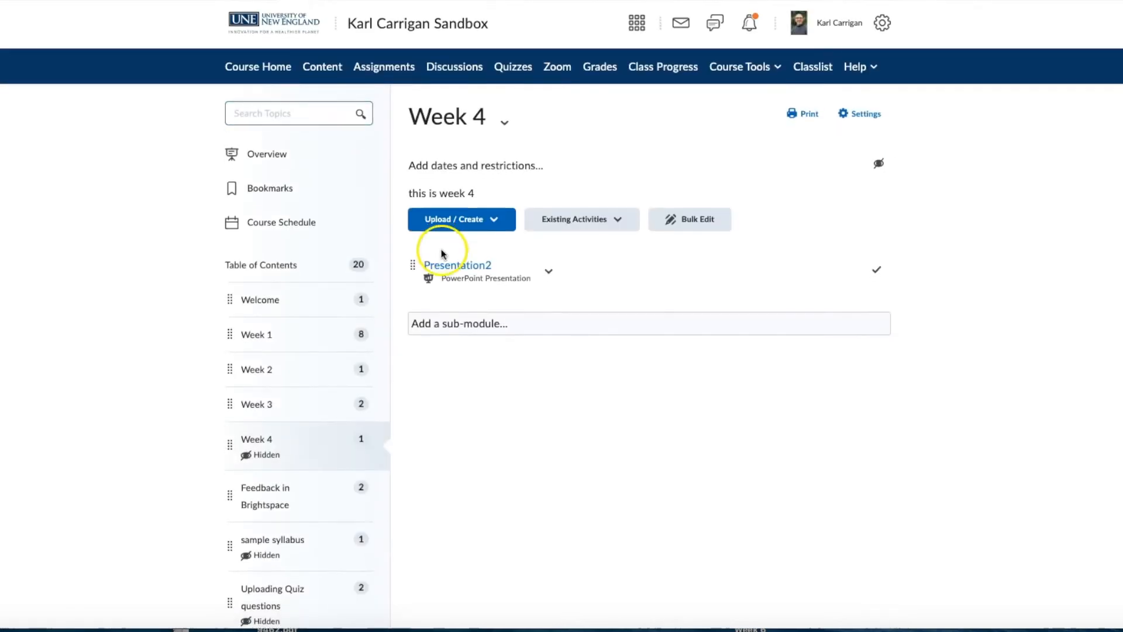
pyautogui.scroll(-1, 443, 253)
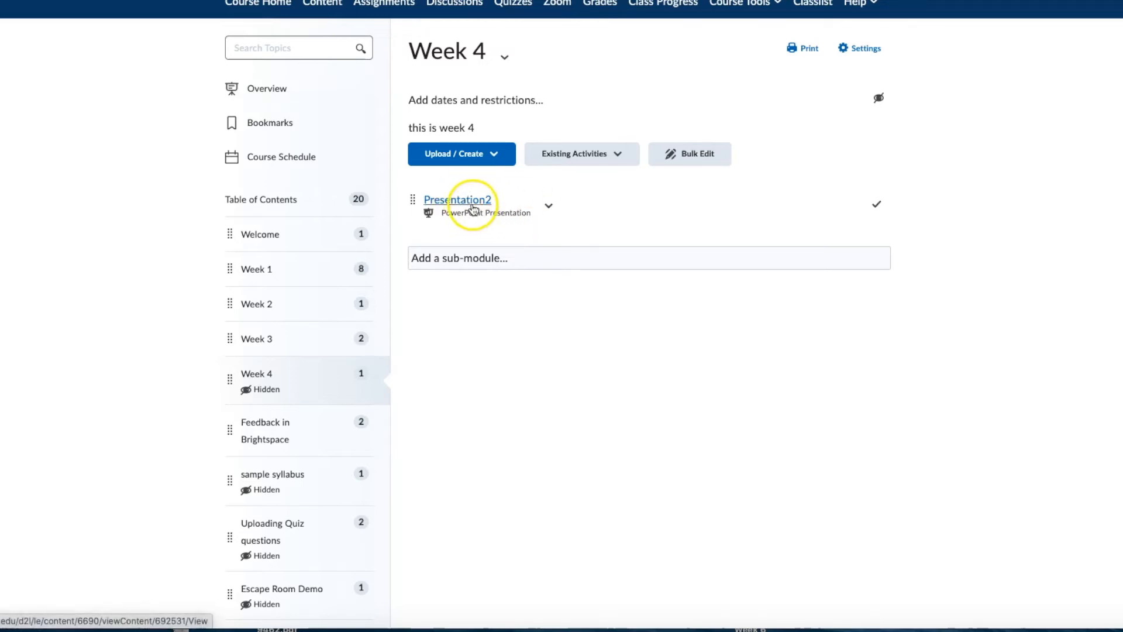
pyautogui.click(494, 154)
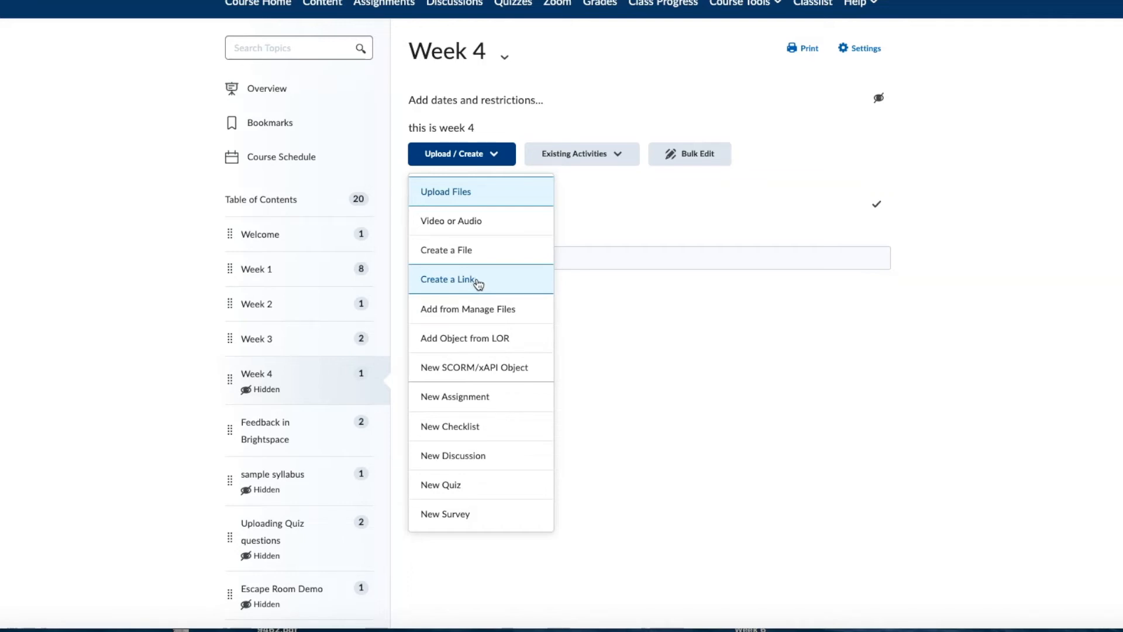
pyautogui.click(508, 200)
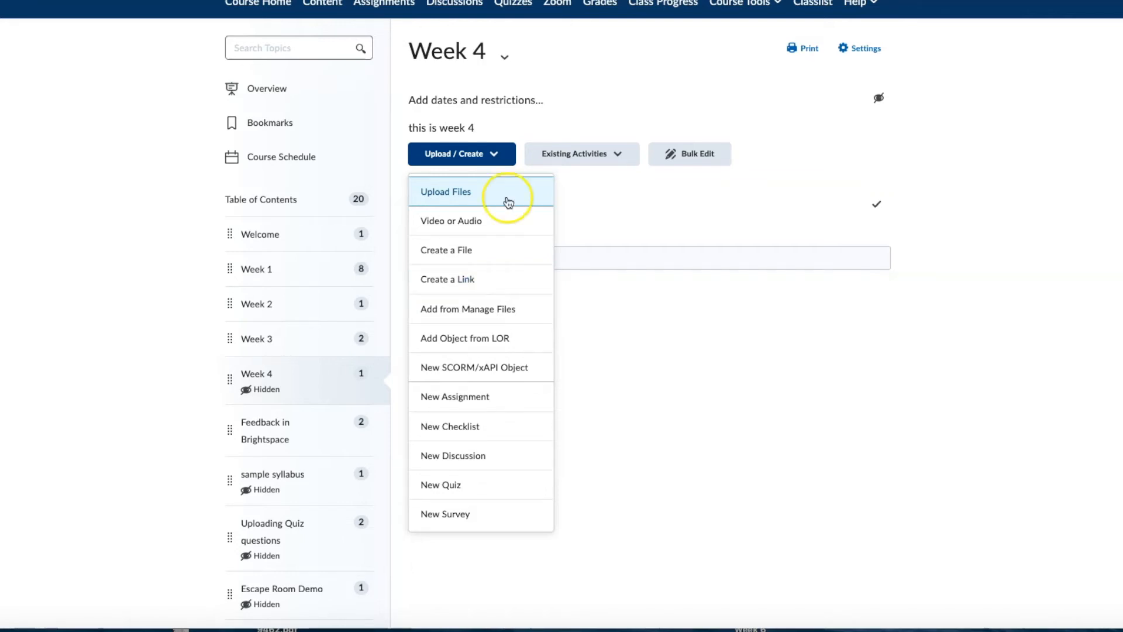
pyautogui.click(483, 257)
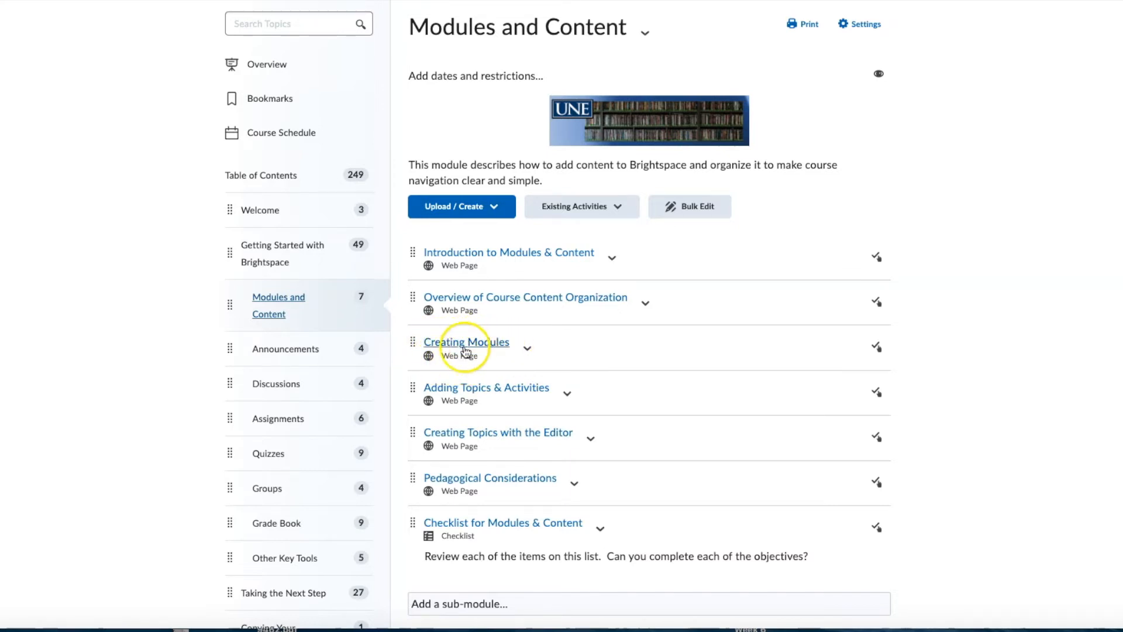
# Open the Creating Modules page in the UNE D2L Training course and read its guidance on adding and re-ordering modules
pyautogui.click(487, 343)
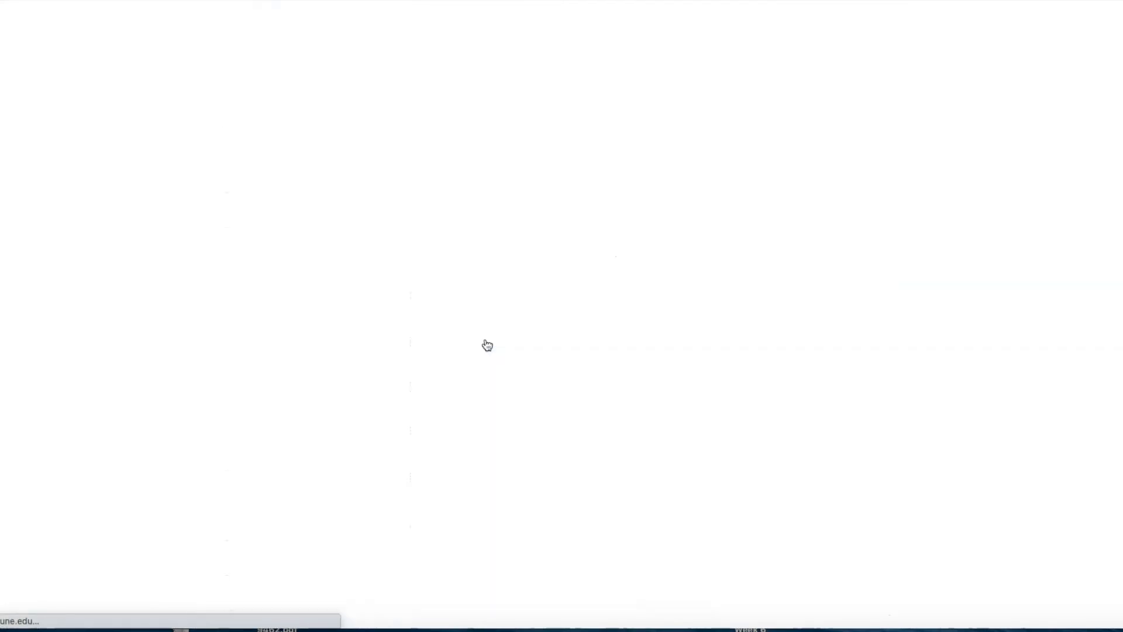
pyautogui.scroll(-1, 498, 359)
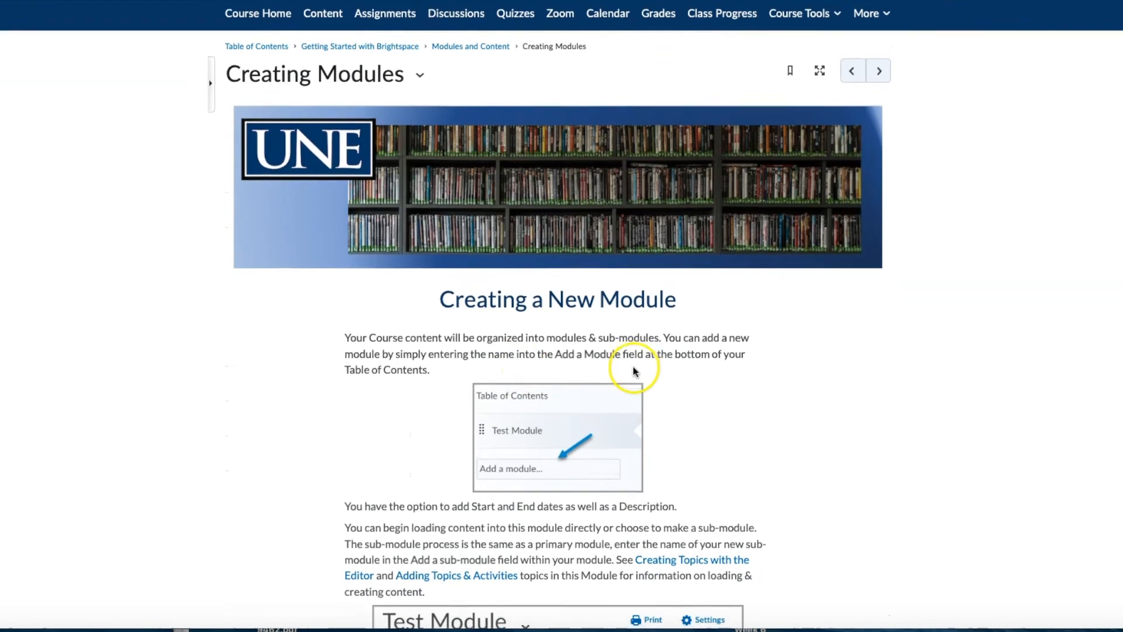
pyautogui.scroll(-6, 633, 366)
pyautogui.scroll(-3, 632, 378)
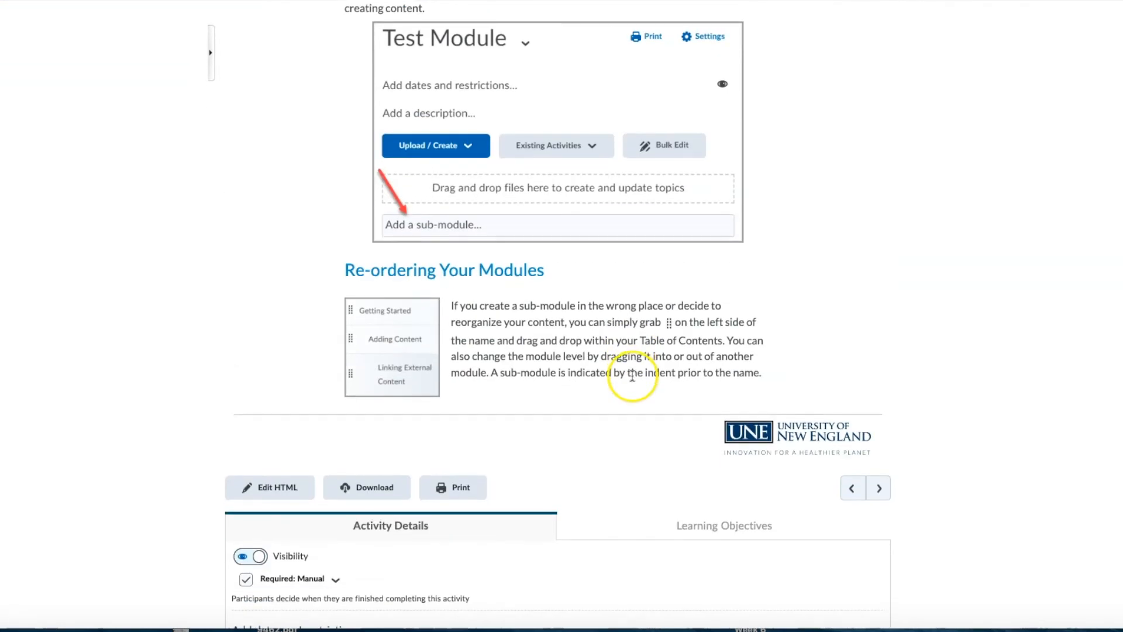
pyautogui.scroll(5, 631, 377)
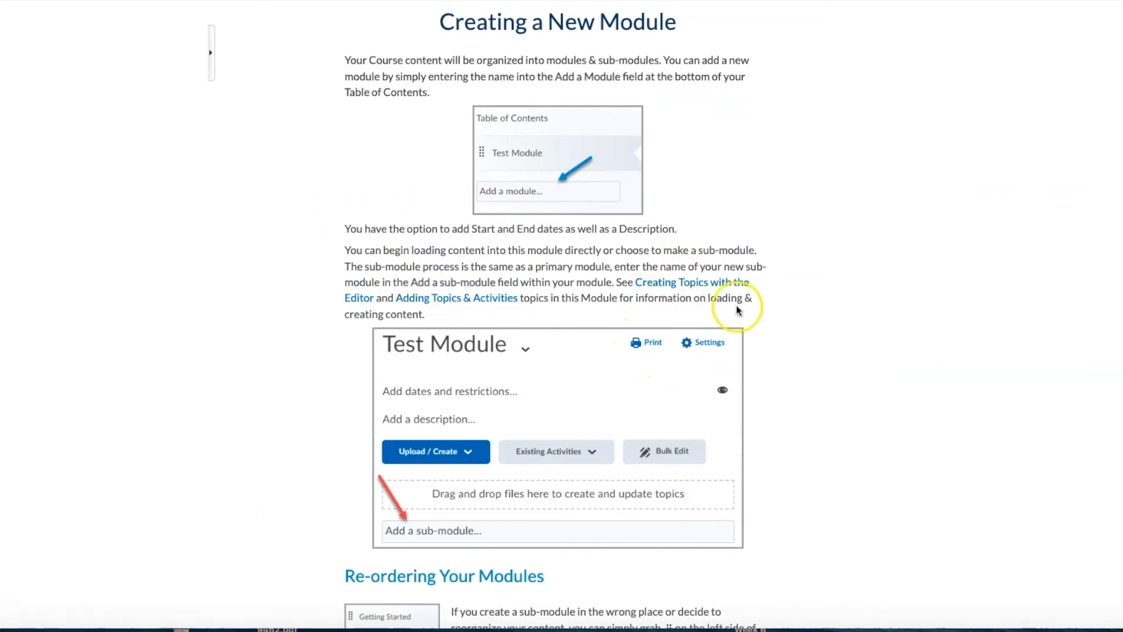
pyautogui.scroll(5, 490, 439)
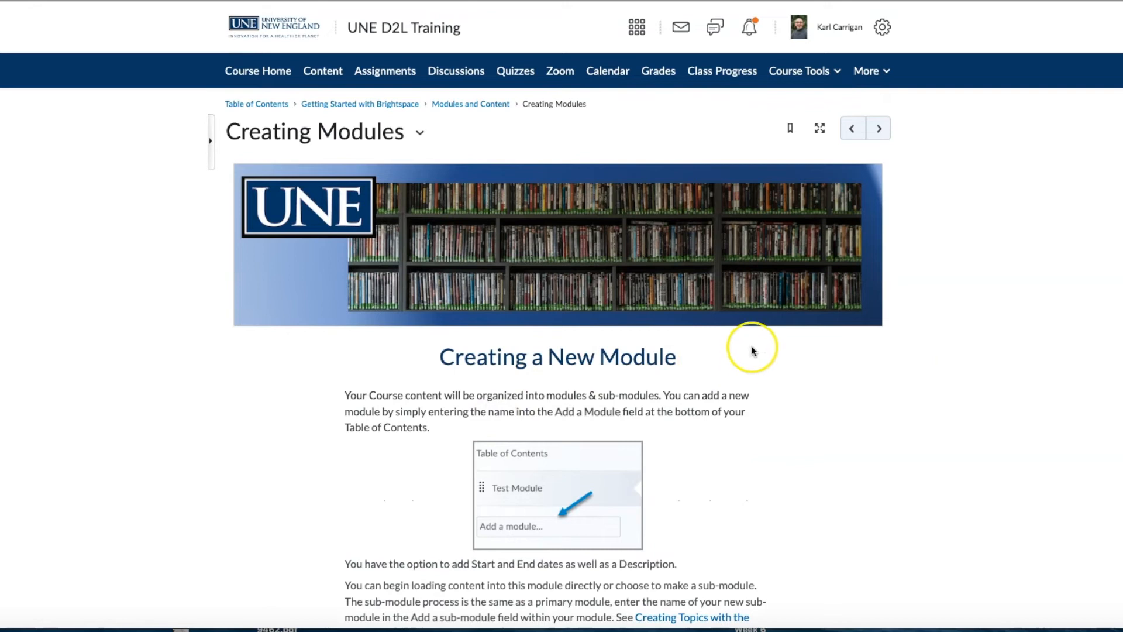
# Go back to the Modules and Content list and read through the Pedagogical Considerations page, including its learning cycles section
pyautogui.click(461, 106)
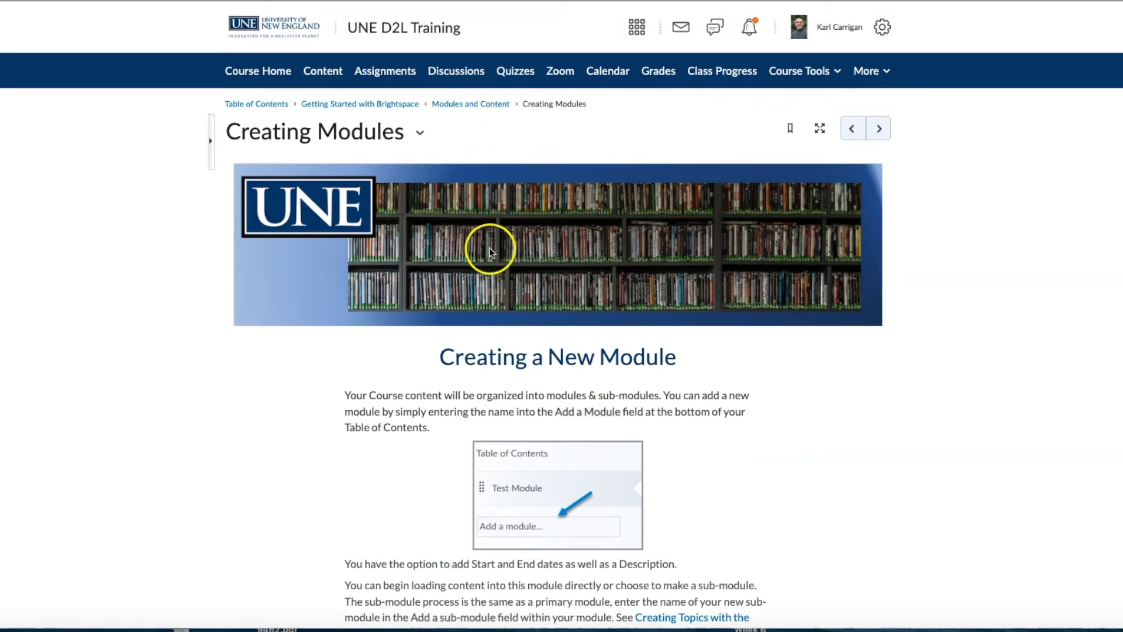
pyautogui.scroll(-1, 486, 251)
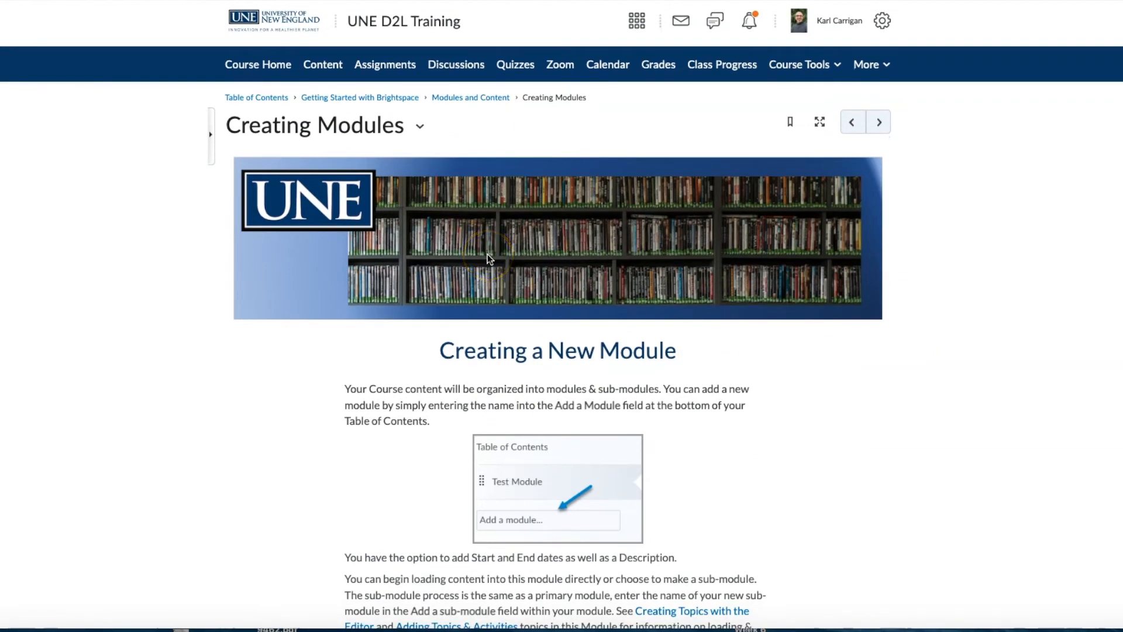
pyautogui.scroll(1, 487, 253)
pyautogui.click(486, 97)
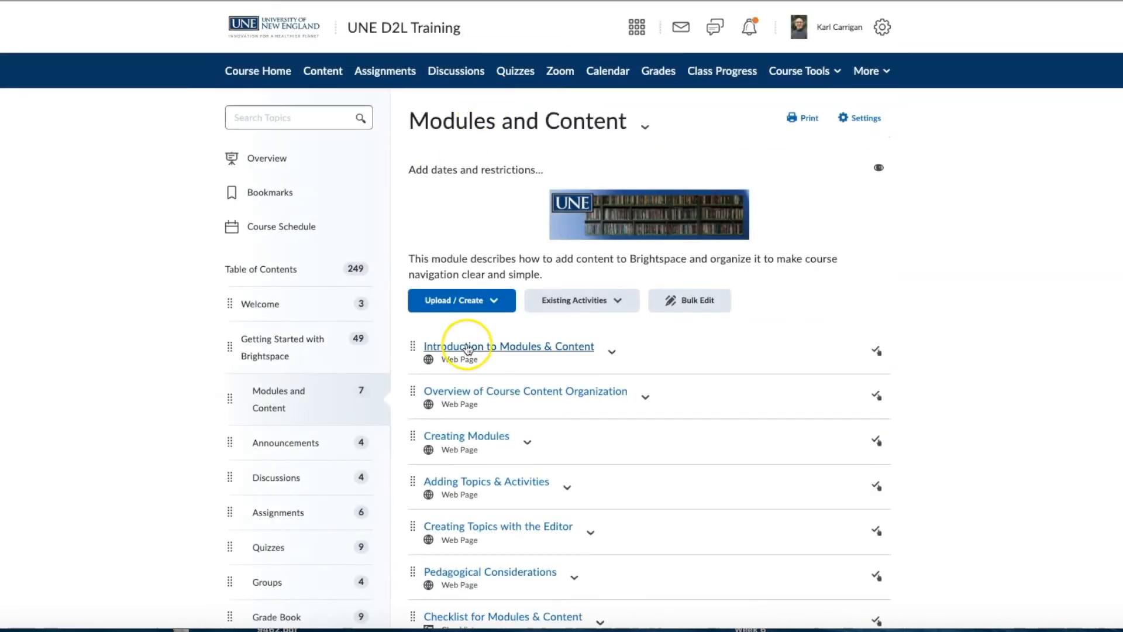
pyautogui.scroll(-3, 460, 339)
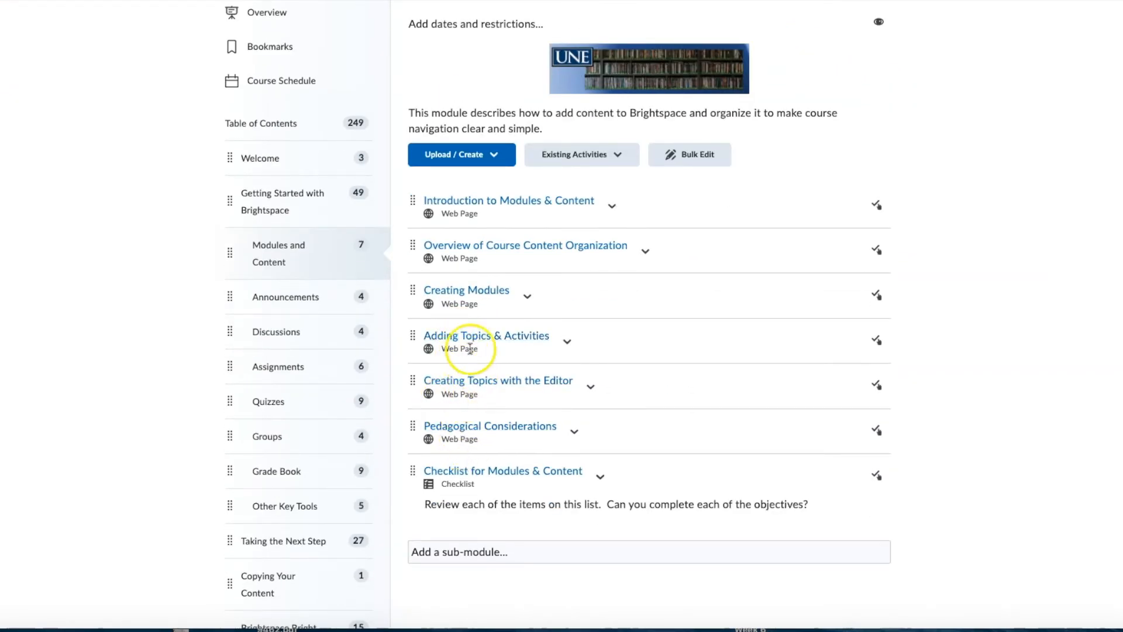
pyautogui.click(461, 429)
pyautogui.scroll(-6, 467, 426)
pyautogui.scroll(-12, 482, 415)
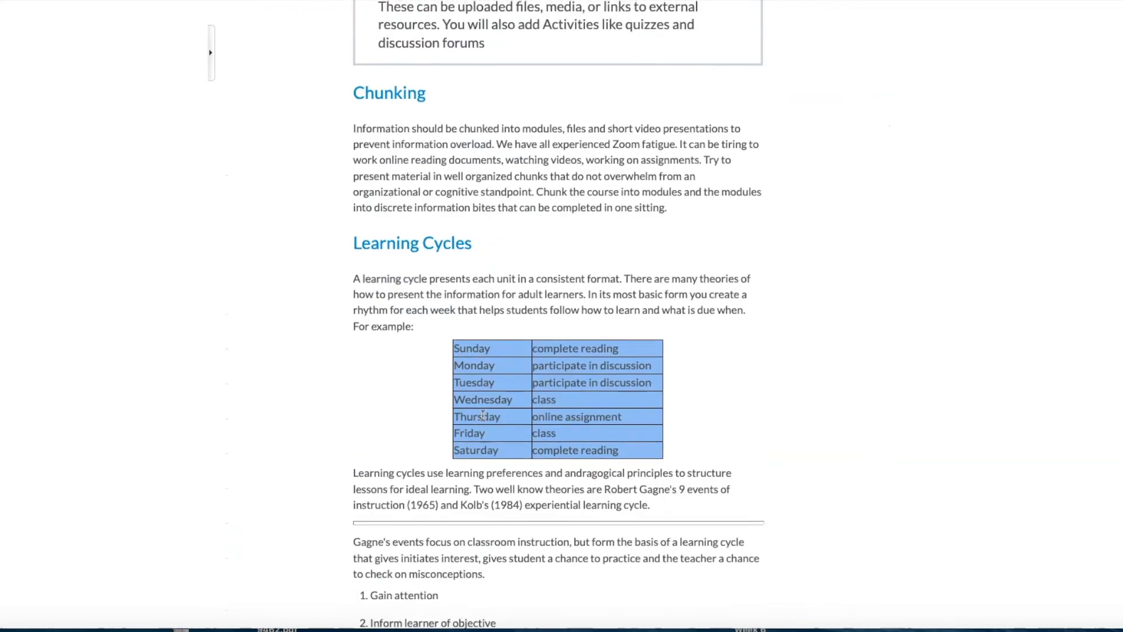
pyautogui.scroll(-6, 483, 417)
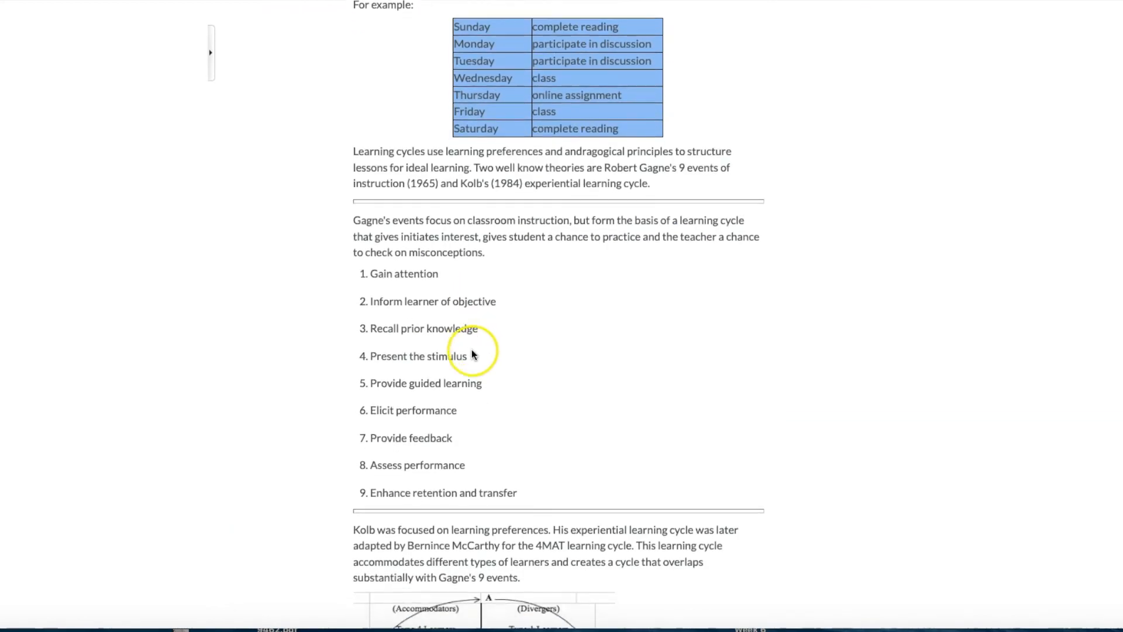
pyautogui.scroll(-8, 462, 433)
pyautogui.scroll(18, 464, 431)
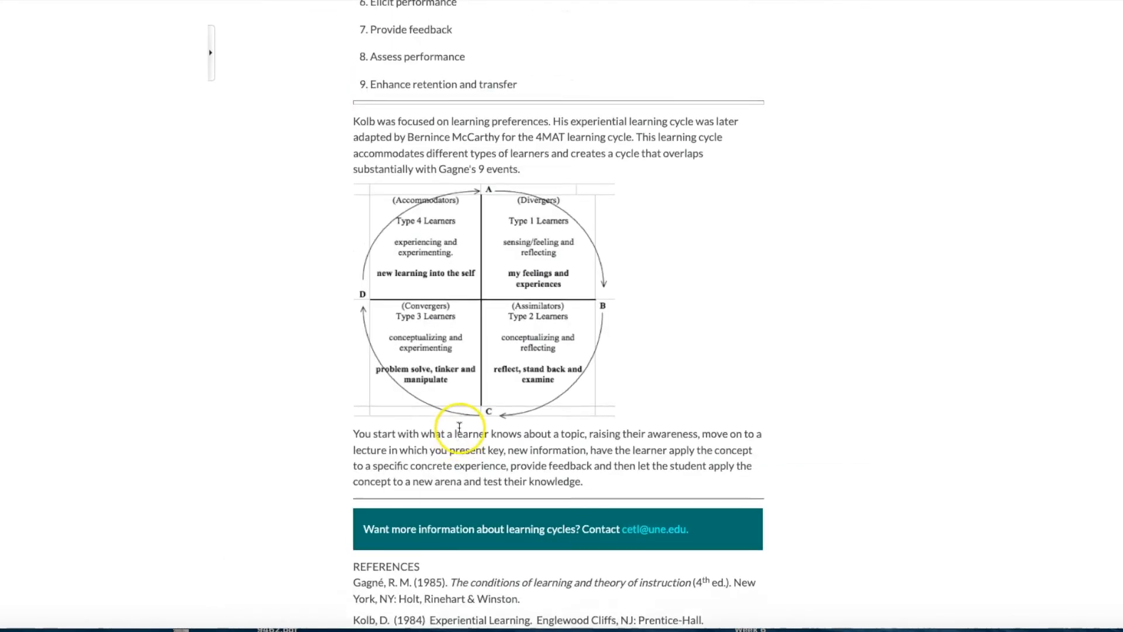
pyautogui.scroll(15, 463, 431)
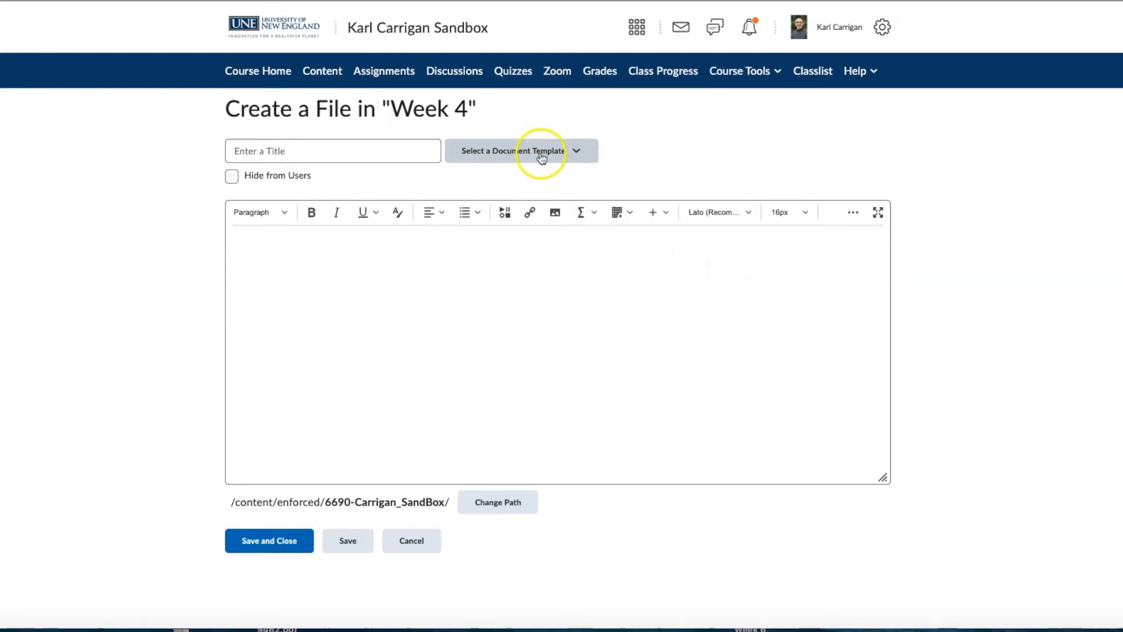
# Apply the 07_Elements document template to the new file in Week 4
pyautogui.click(579, 153)
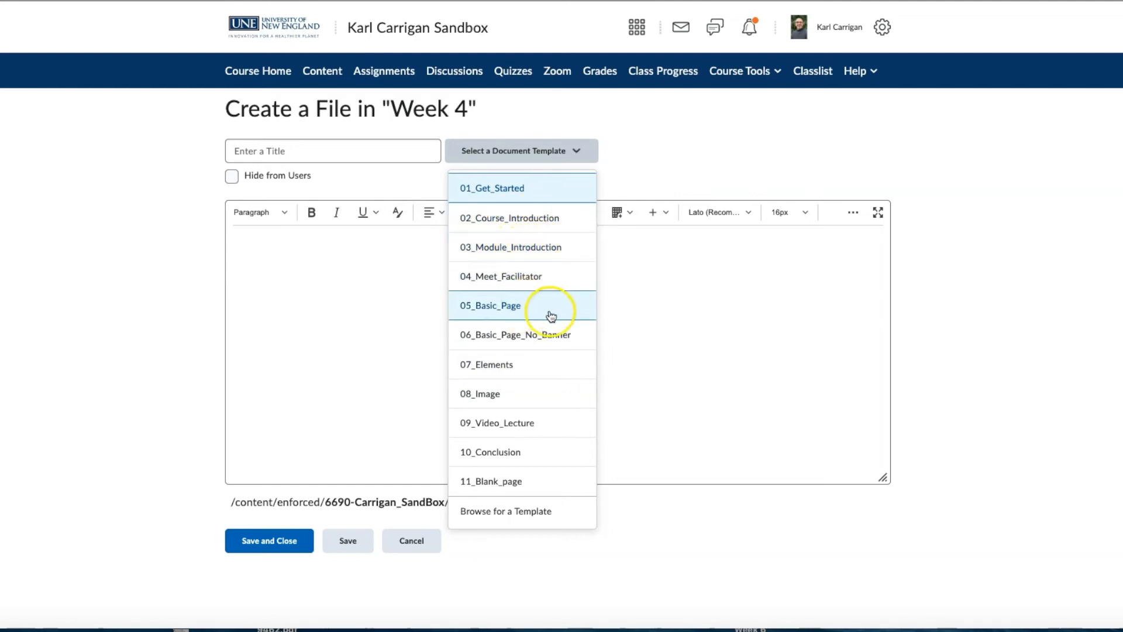
pyautogui.click(492, 366)
pyautogui.scroll(-6, 489, 363)
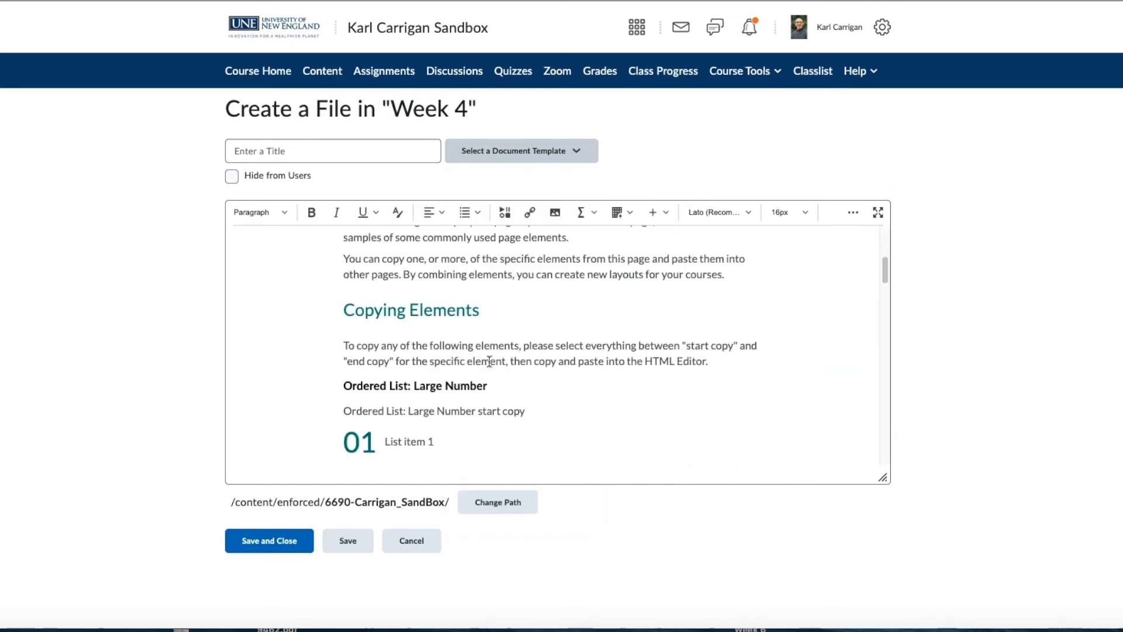
pyautogui.scroll(6, 489, 362)
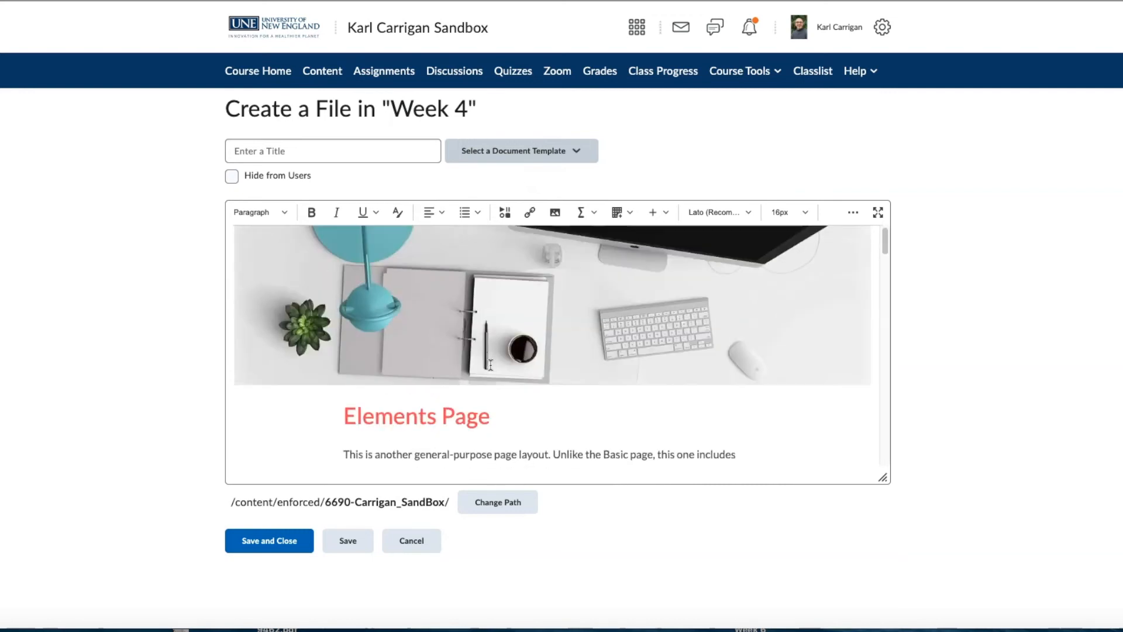
# Examine the template's sample page elements in the editor, such as the large-number list, blockquote, jumbotron and callout boxes
pyautogui.scroll(-4, 490, 364)
pyautogui.scroll(4, 491, 366)
pyautogui.click(535, 365)
pyautogui.click(349, 413)
pyautogui.scroll(-8, 491, 380)
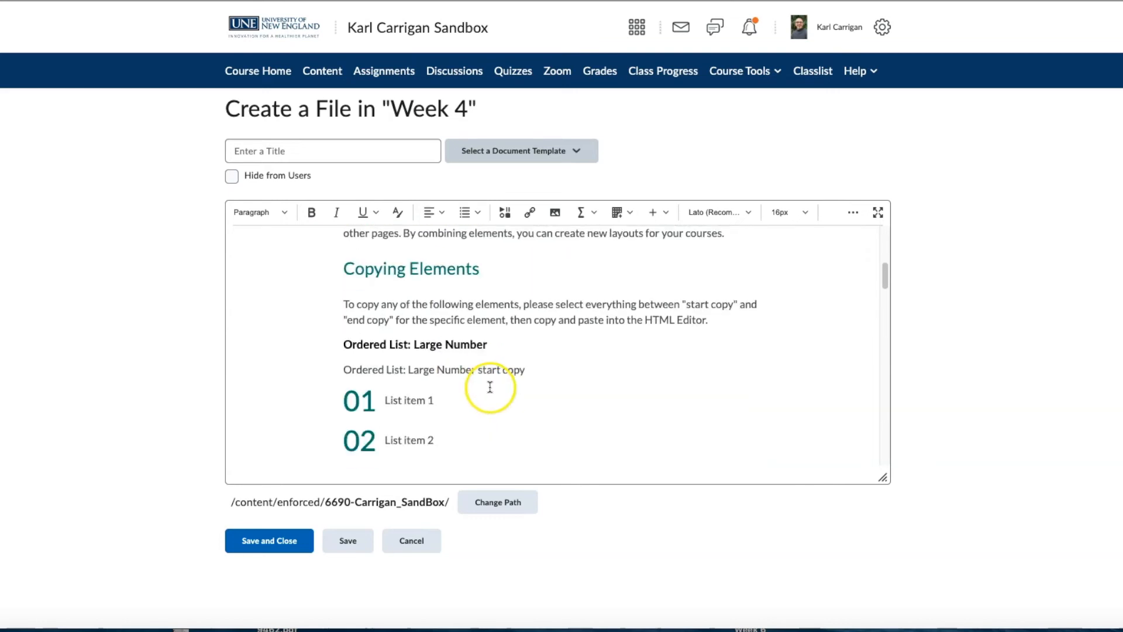
pyautogui.scroll(2, 462, 357)
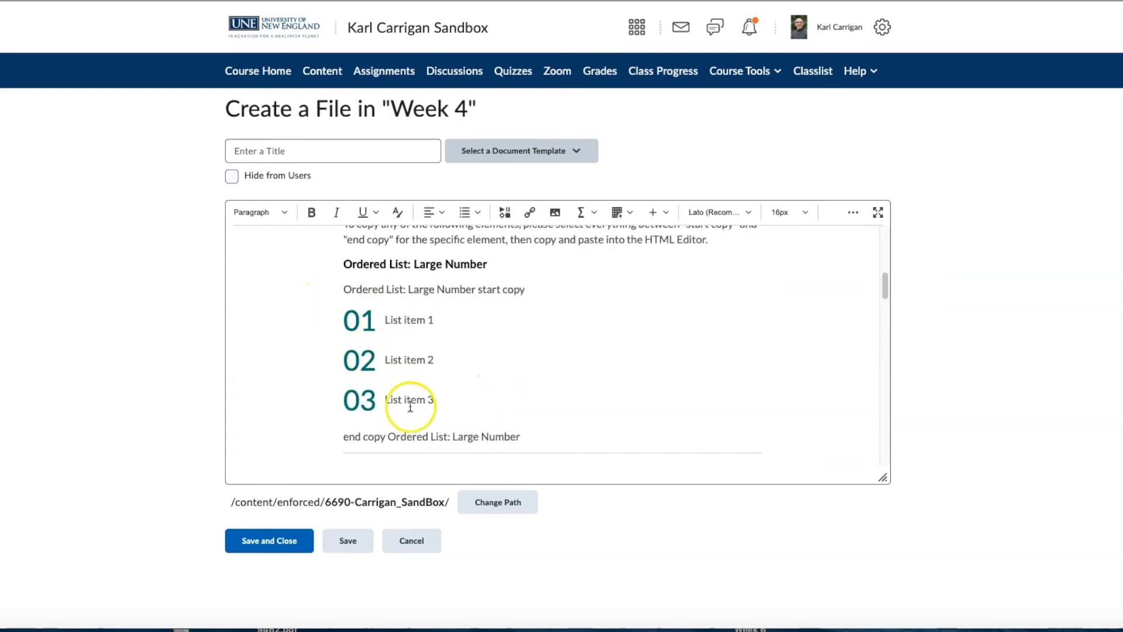
pyautogui.scroll(-3, 411, 401)
pyautogui.scroll(5, 451, 404)
pyautogui.scroll(-6, 436, 368)
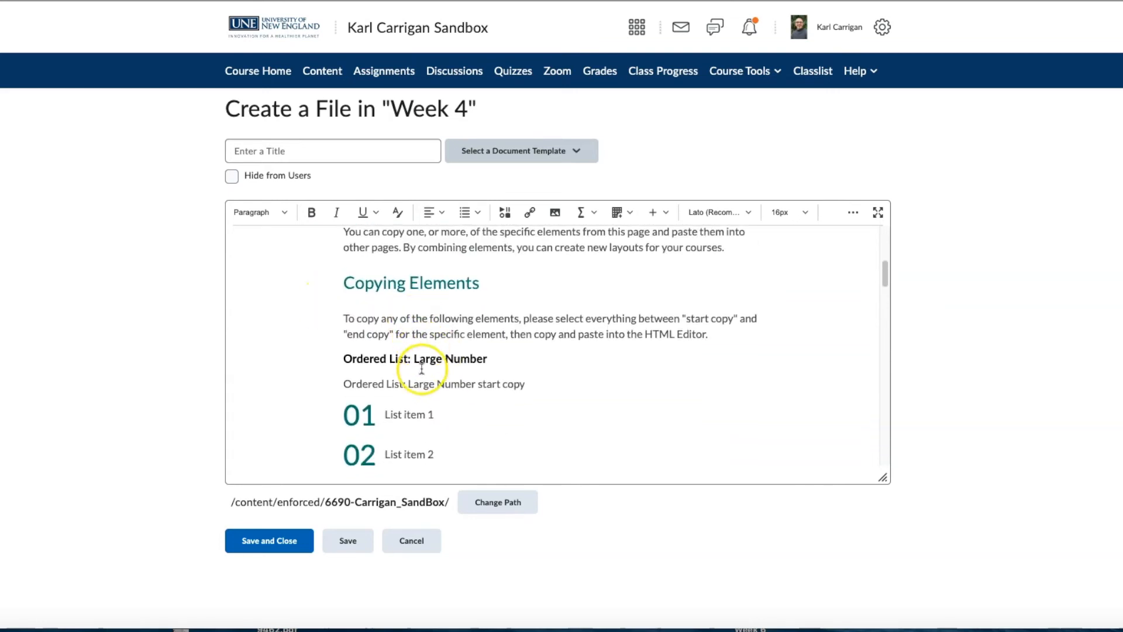
pyautogui.scroll(-1, 425, 361)
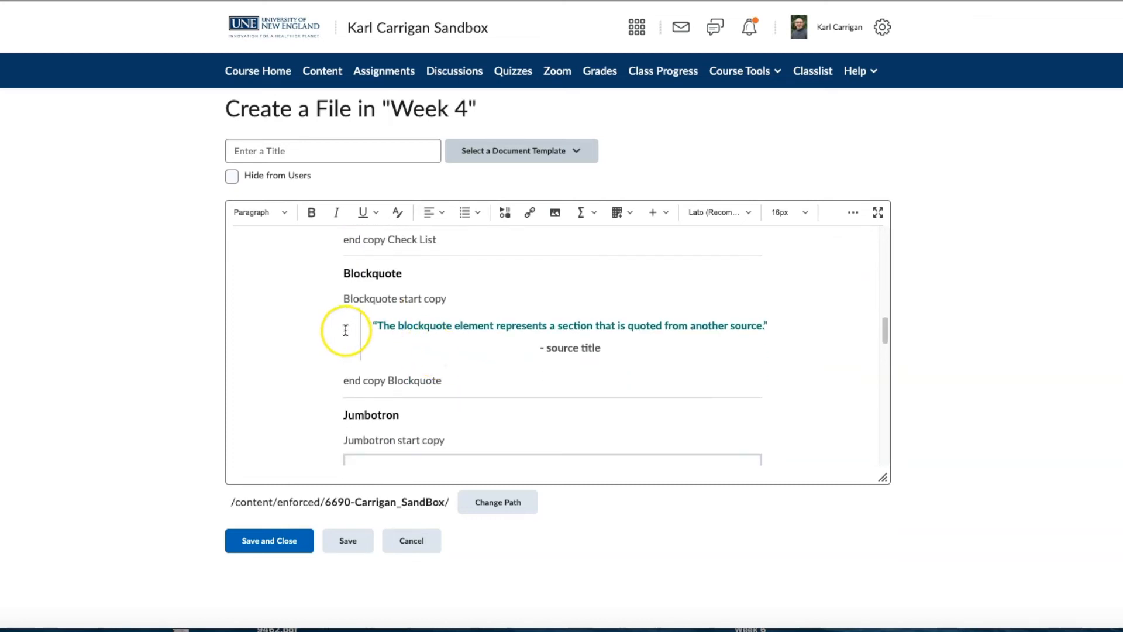
pyautogui.scroll(-10, 574, 372)
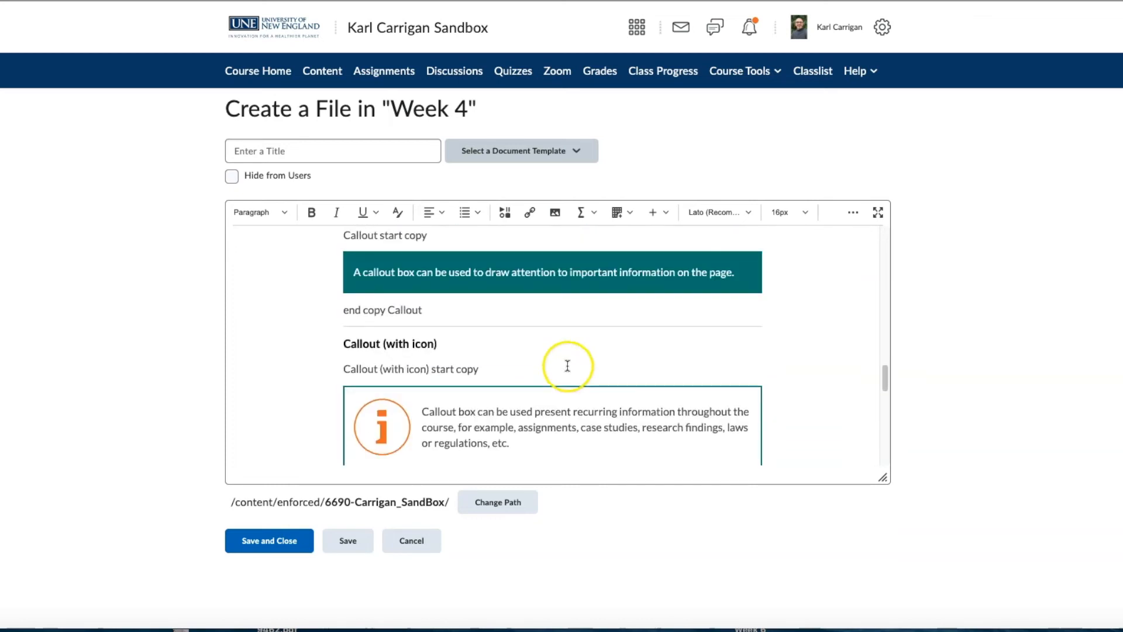
pyautogui.scroll(-2, 567, 367)
pyautogui.scroll(-6, 574, 356)
pyautogui.scroll(8, 578, 358)
pyautogui.scroll(15, 578, 358)
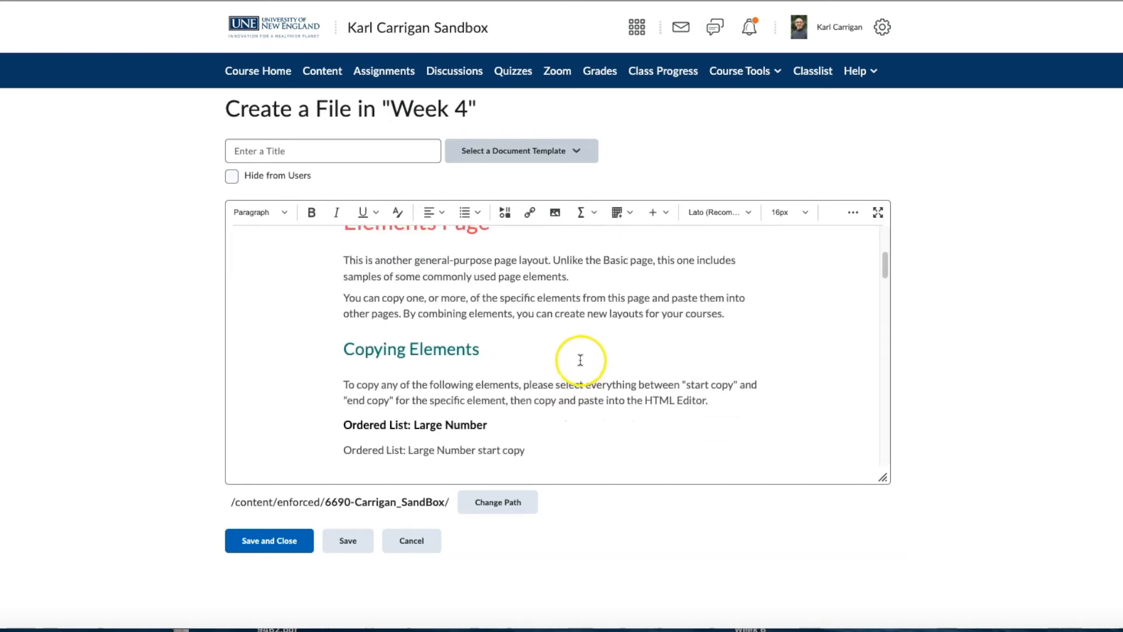
pyautogui.scroll(4, 580, 359)
pyautogui.scroll(-1, 591, 359)
pyautogui.scroll(2, 587, 358)
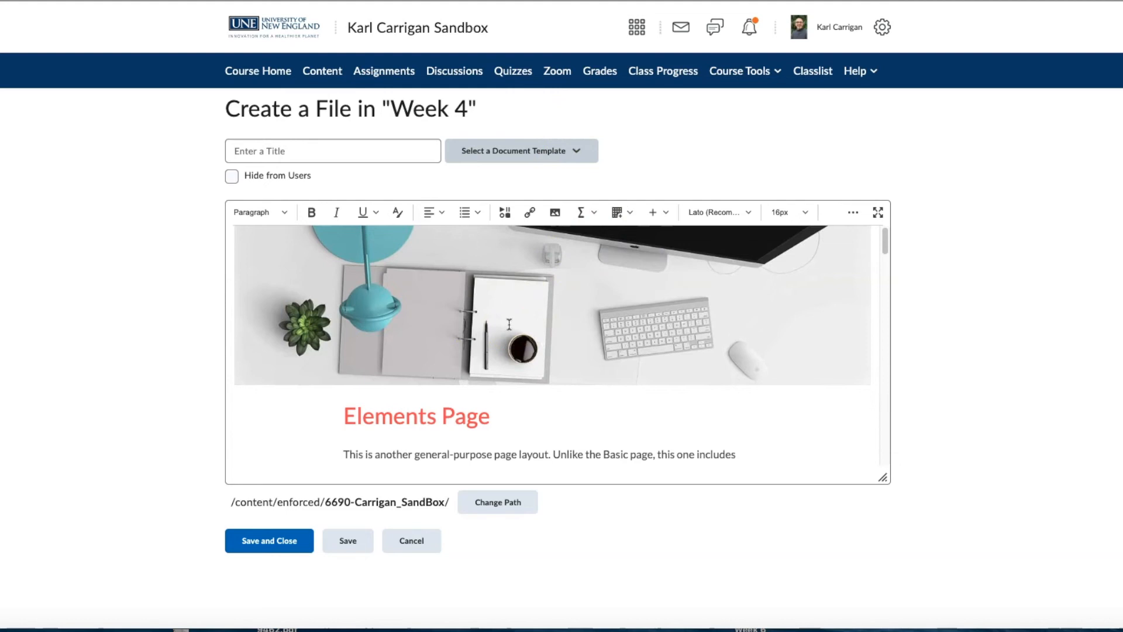
# Replace the "Elements Page" heading in the template with "Week 4"
pyautogui.scroll(-1, 490, 407)
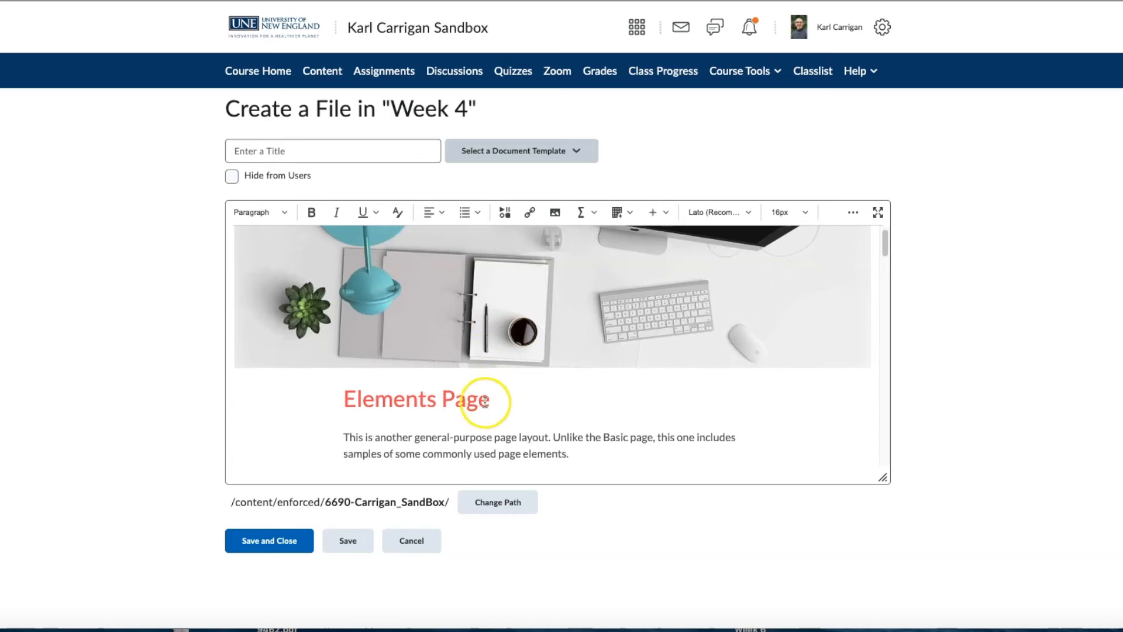
pyautogui.moveTo(492, 400); pyautogui.dragTo(330, 399)
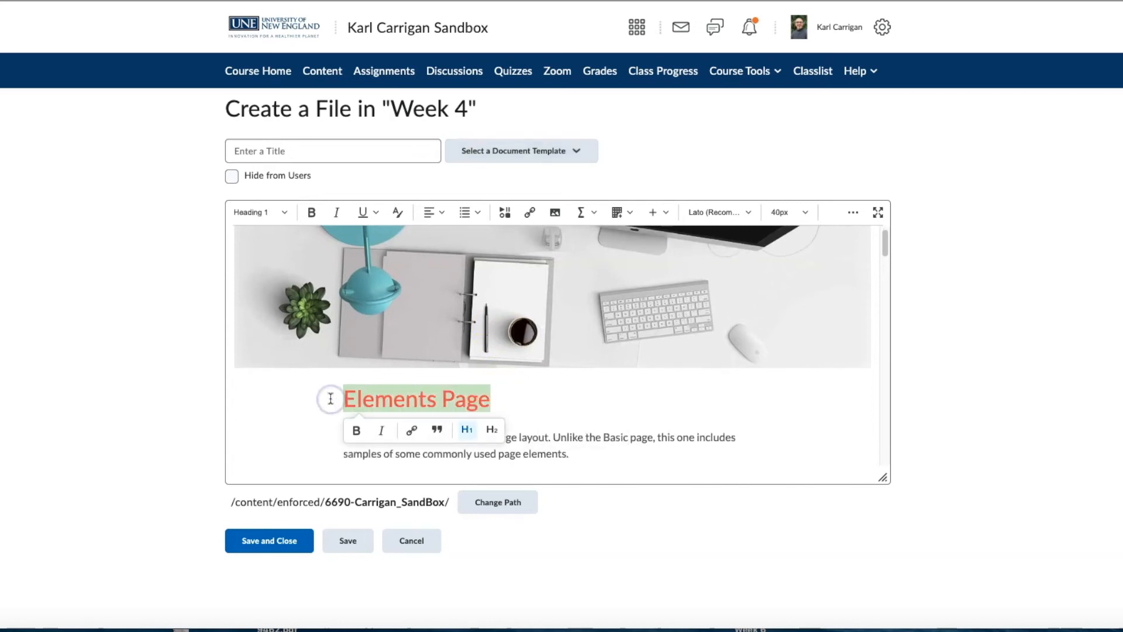
pyautogui.write('Week 4')
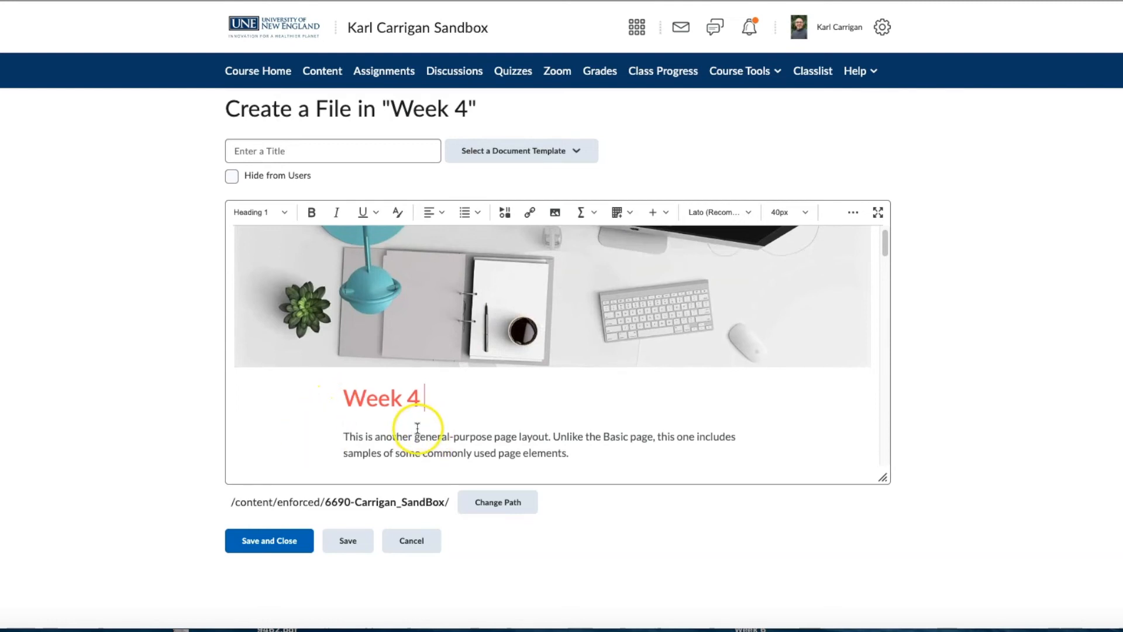
# Title the file "week 4 information", then save and close it as a topic in the Week 4 module
pyautogui.scroll(-5, 401, 417)
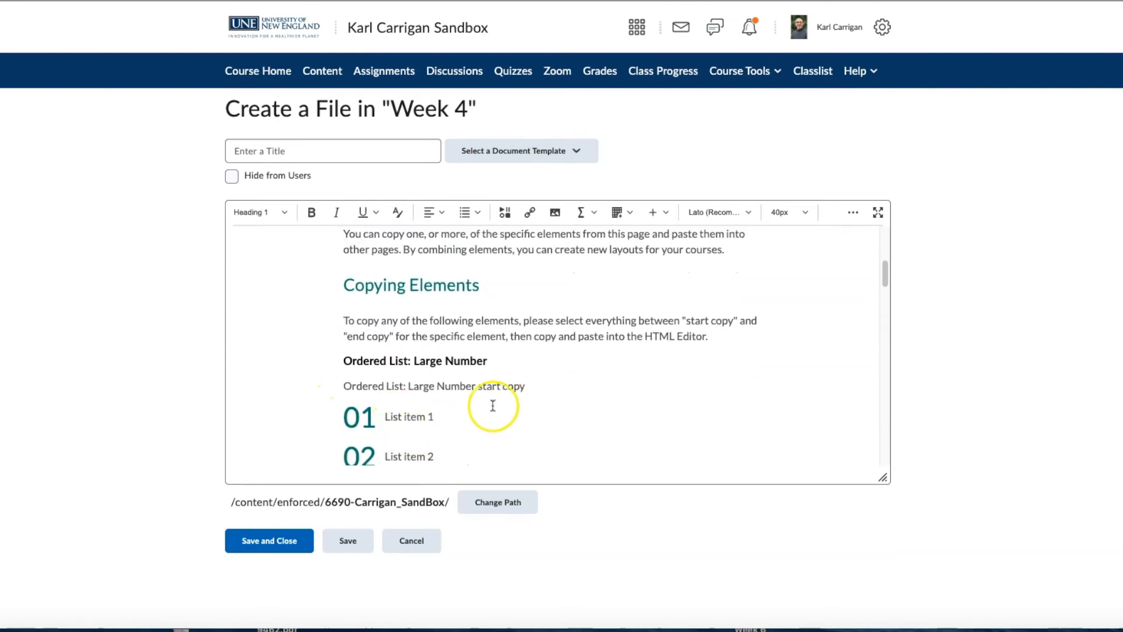
pyautogui.click(285, 545)
pyautogui.click(309, 262)
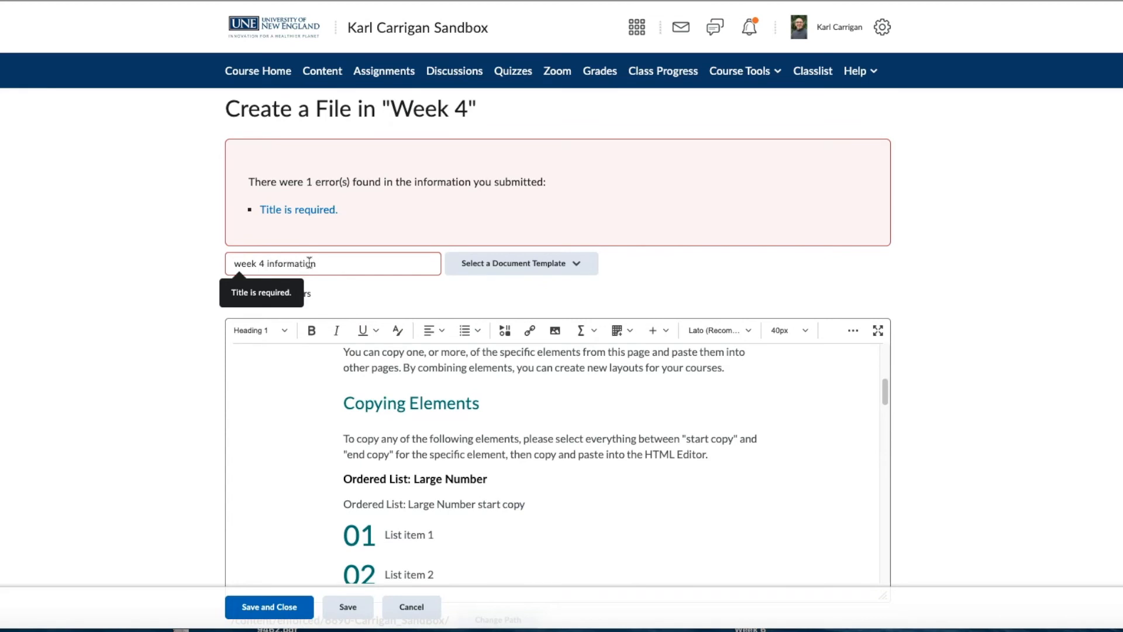
pyautogui.click(276, 609)
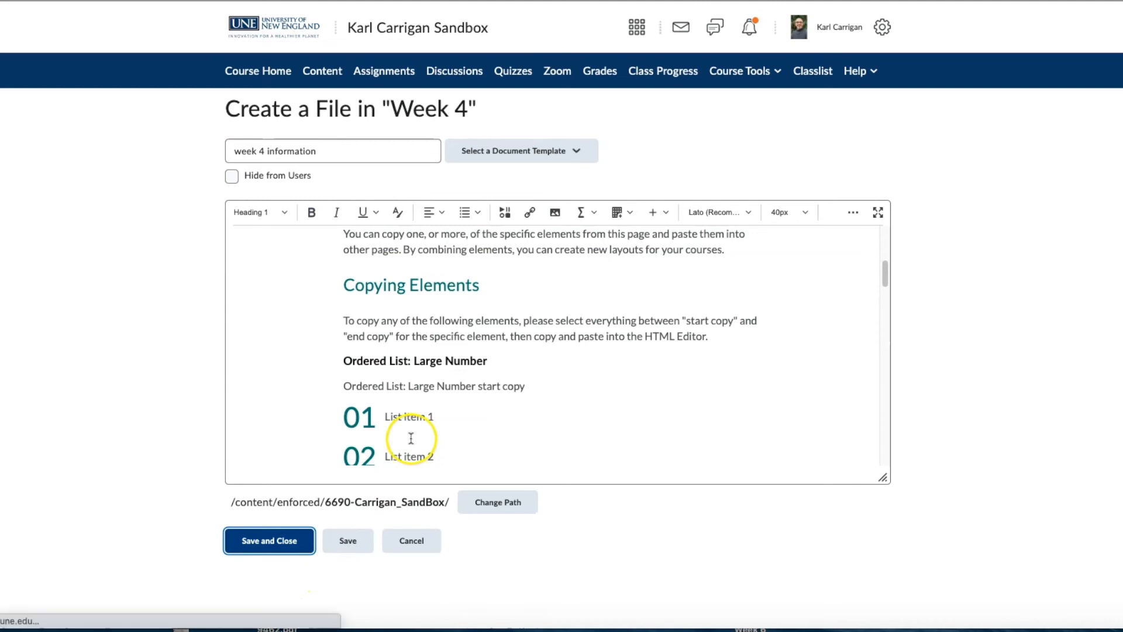
pyautogui.click(271, 543)
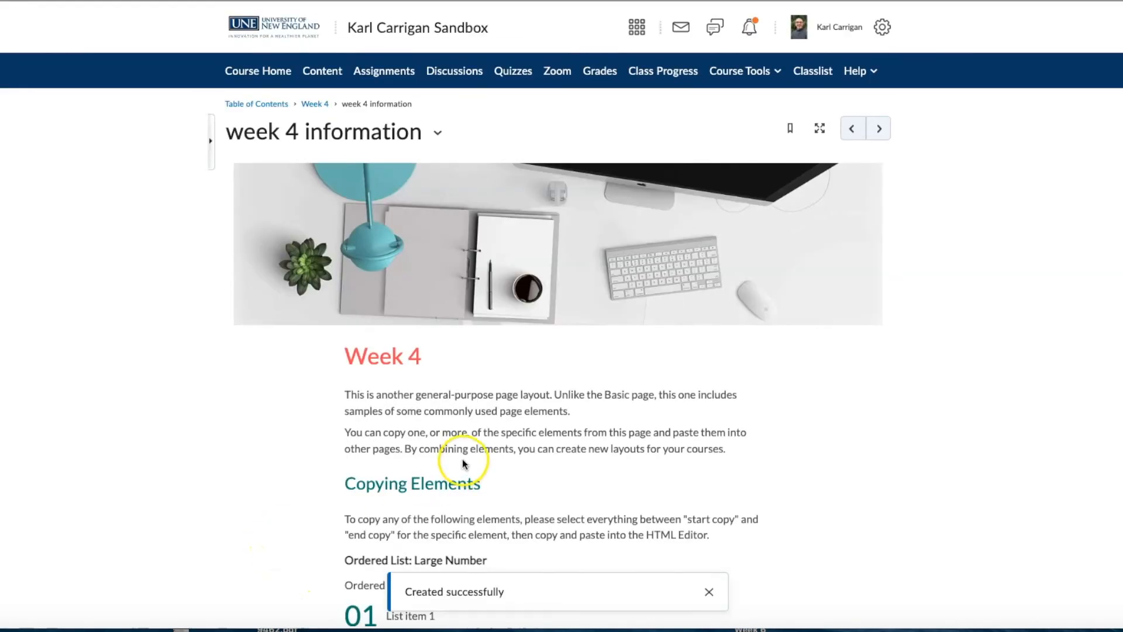
# Review the published week 4 information page from its banner and heading through the sample list elements
pyautogui.scroll(-5, 462, 459)
pyautogui.scroll(5, 466, 447)
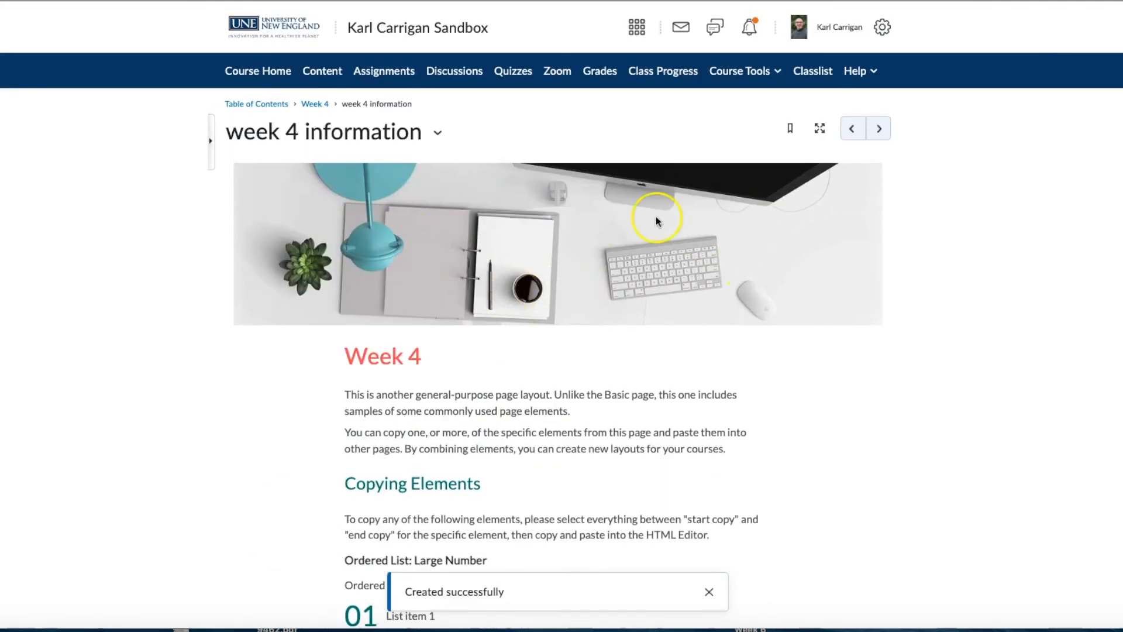
pyautogui.scroll(-3, 656, 220)
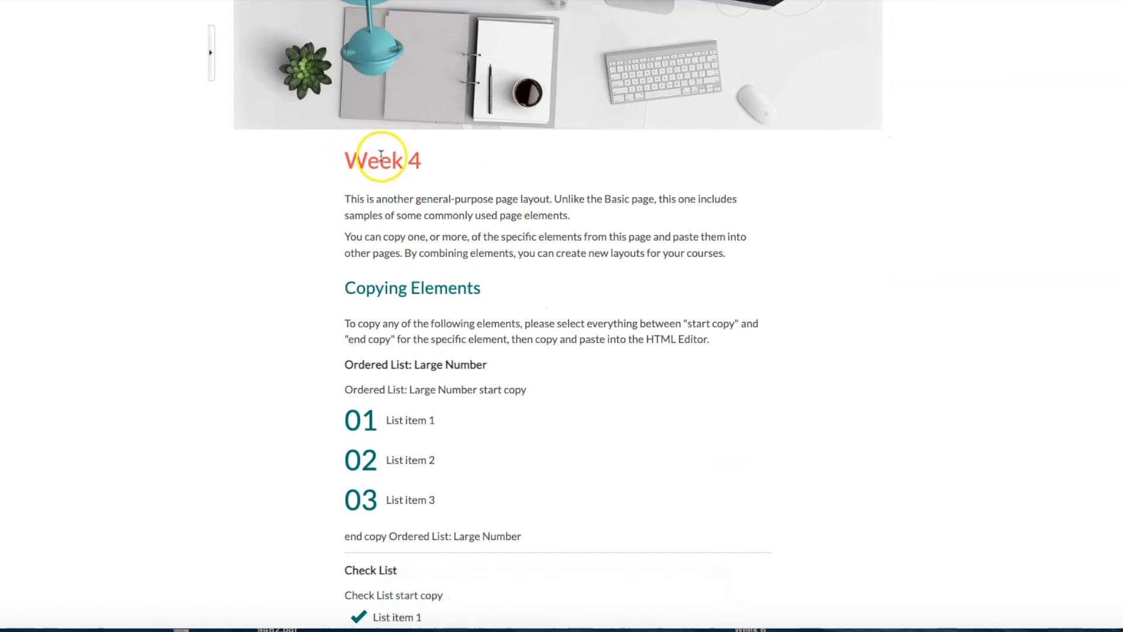
pyautogui.scroll(-18, 474, 296)
pyautogui.scroll(-5, 472, 293)
pyautogui.scroll(13, 471, 294)
pyautogui.scroll(13, 471, 294)
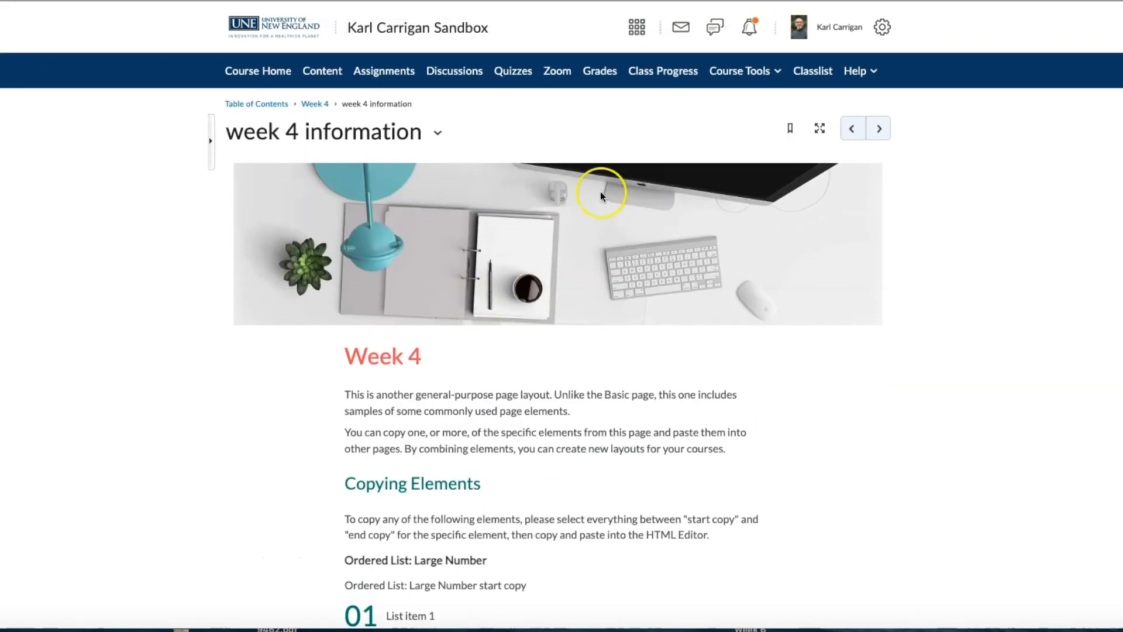
# Return to the Week 4 module and add the existing Lab Protocol Form assignment to it
pyautogui.click(318, 109)
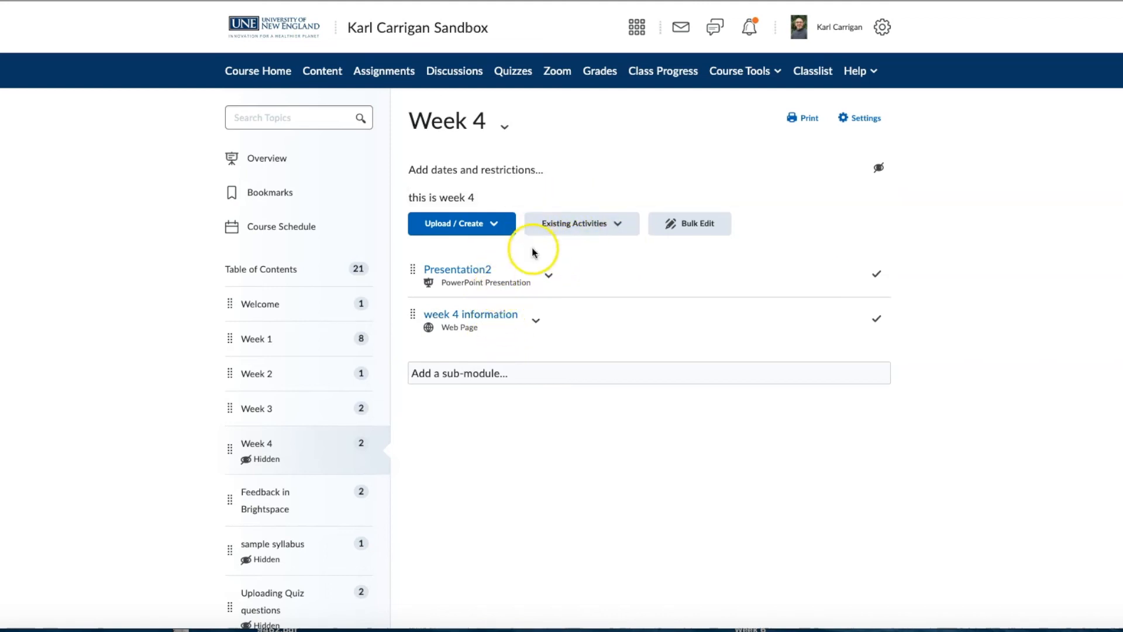
pyautogui.click(619, 224)
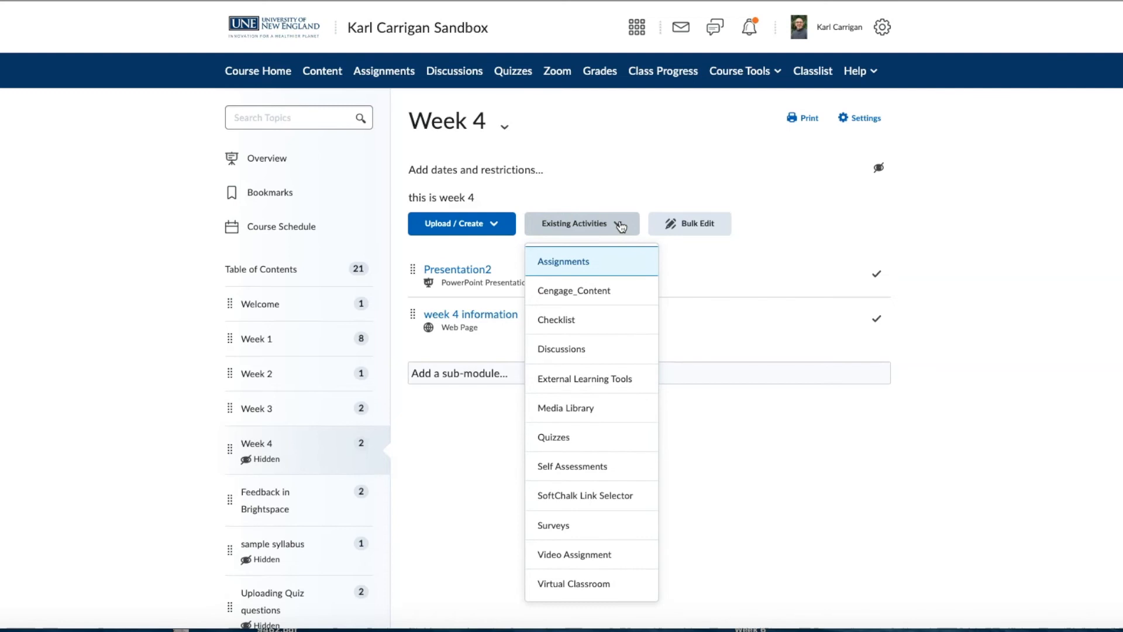
pyautogui.click(584, 262)
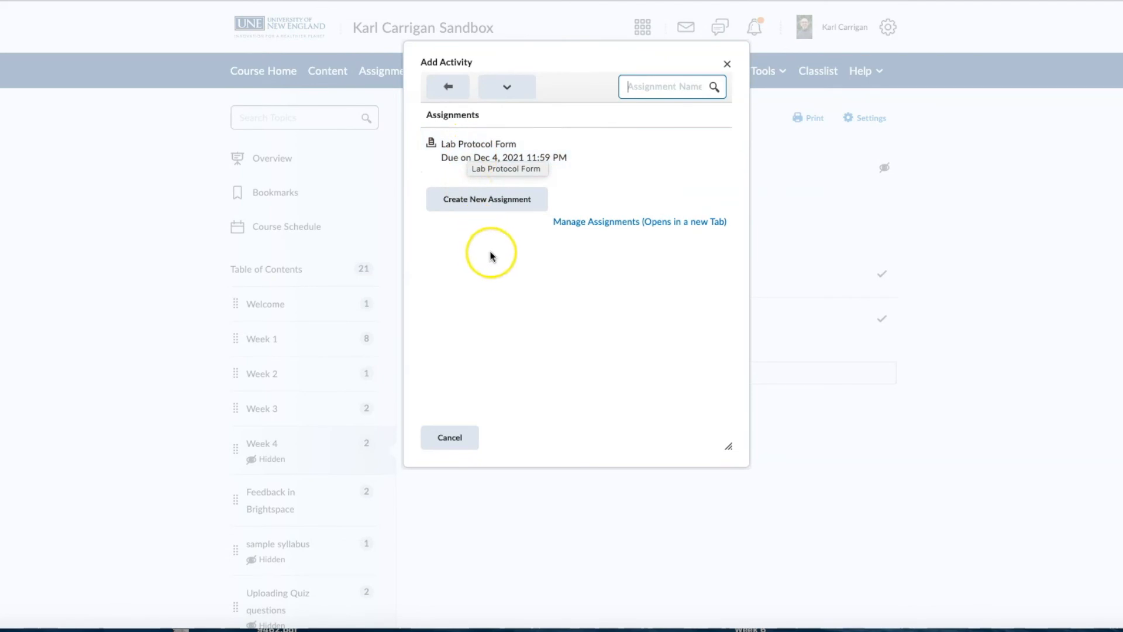
pyautogui.click(503, 155)
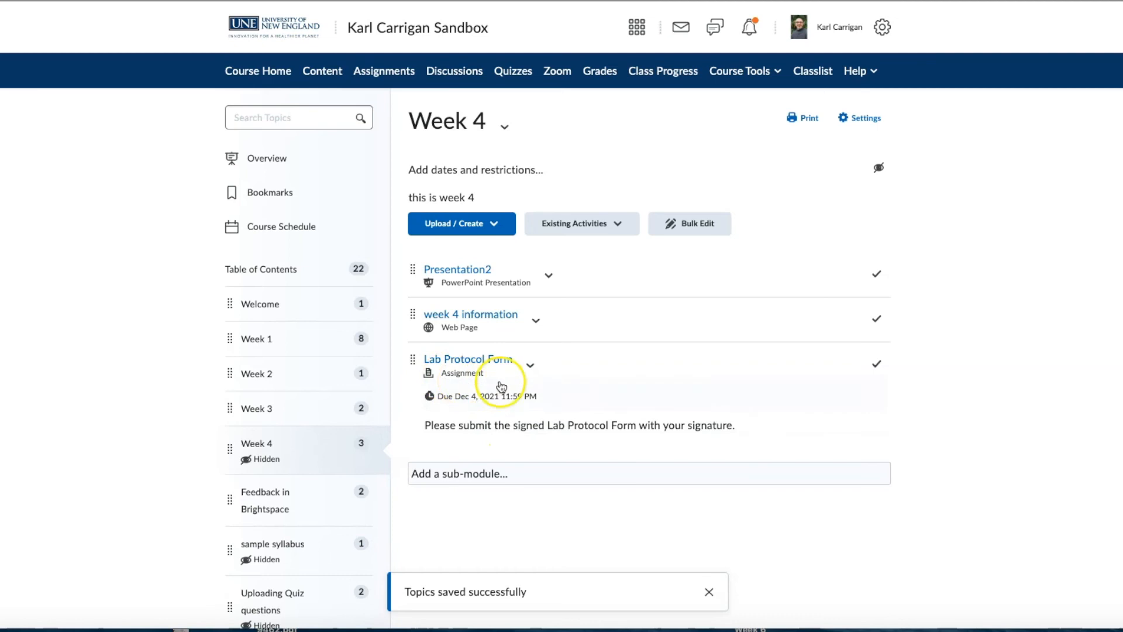
# Add the existing quiz "Quiz 1- Requires Respondus LockDown Browser" to the Week 4 module
pyautogui.scroll(-1, 648, 361)
pyautogui.click(617, 153)
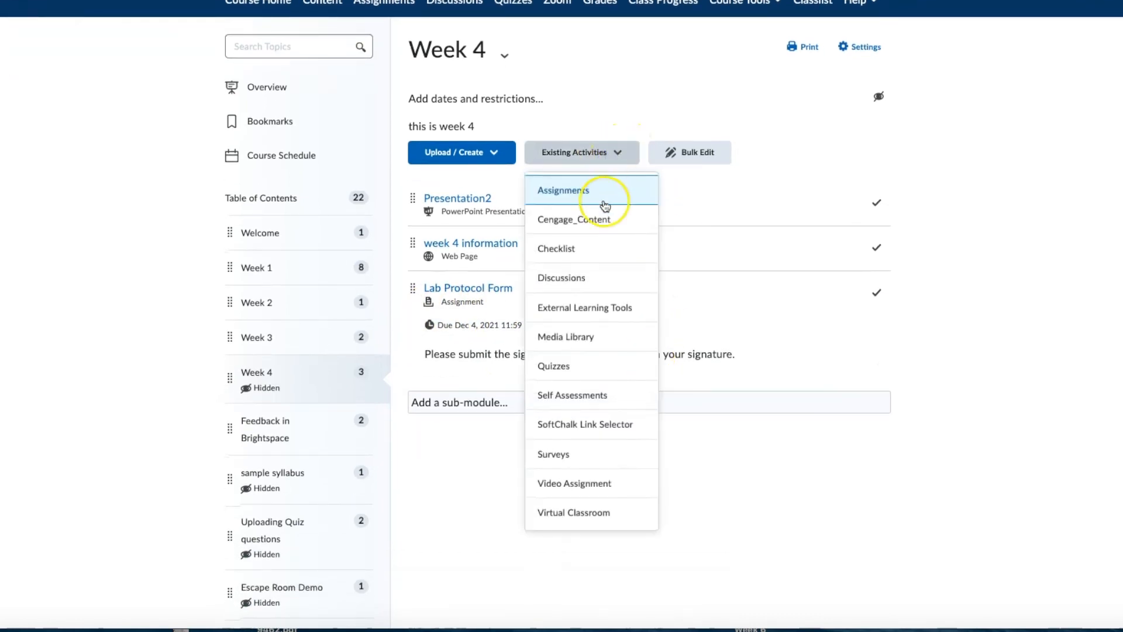
pyautogui.click(585, 366)
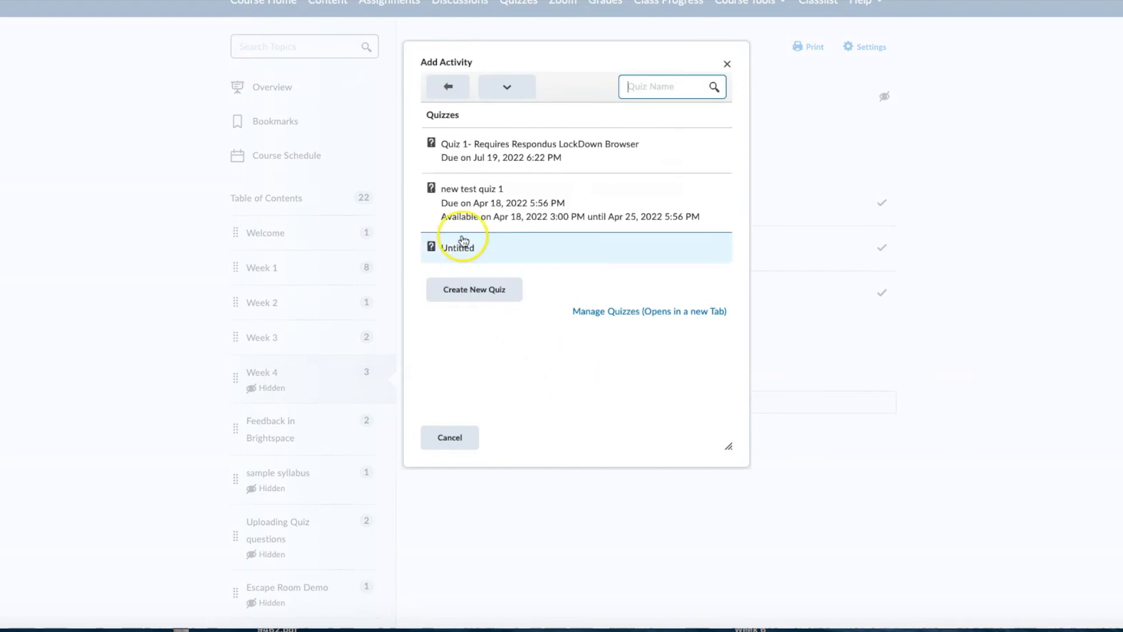
pyautogui.click(496, 145)
pyautogui.click(501, 149)
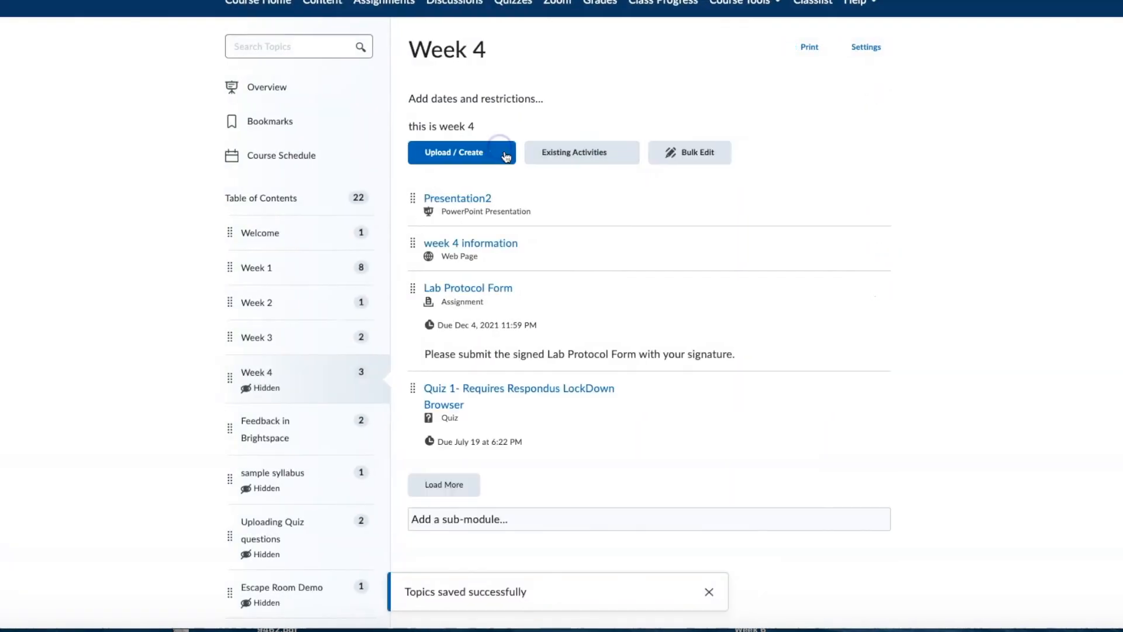
# Look over the Week 4 module's topics, including the due dates and visibility of the added assignment and quiz
pyautogui.scroll(-2, 485, 409)
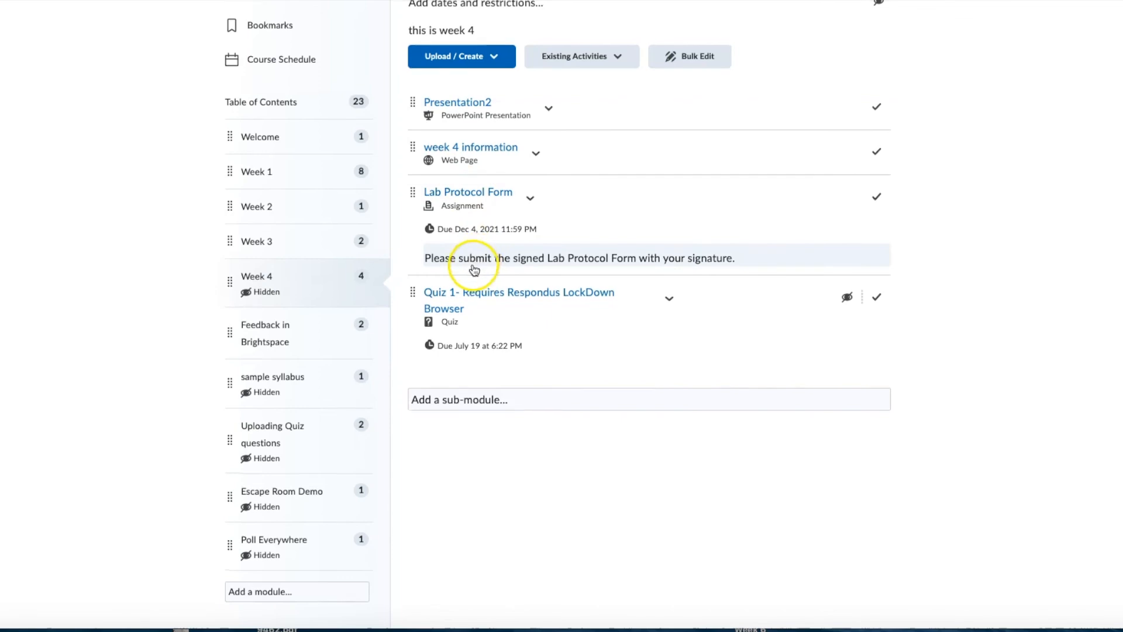
pyautogui.scroll(1, 474, 269)
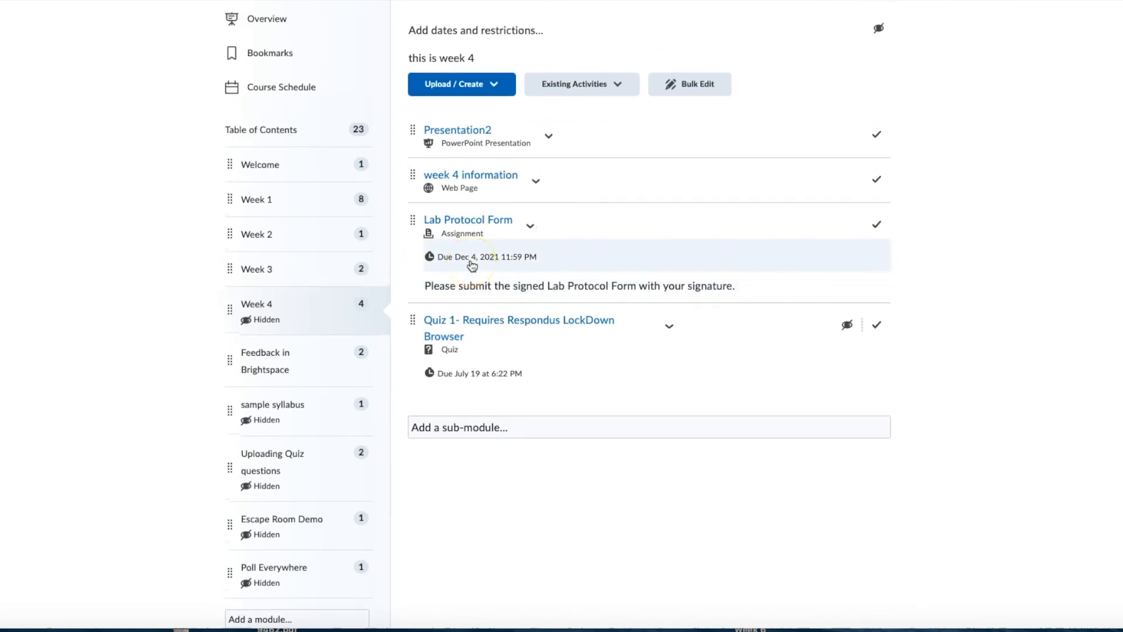
pyautogui.scroll(1, 513, 265)
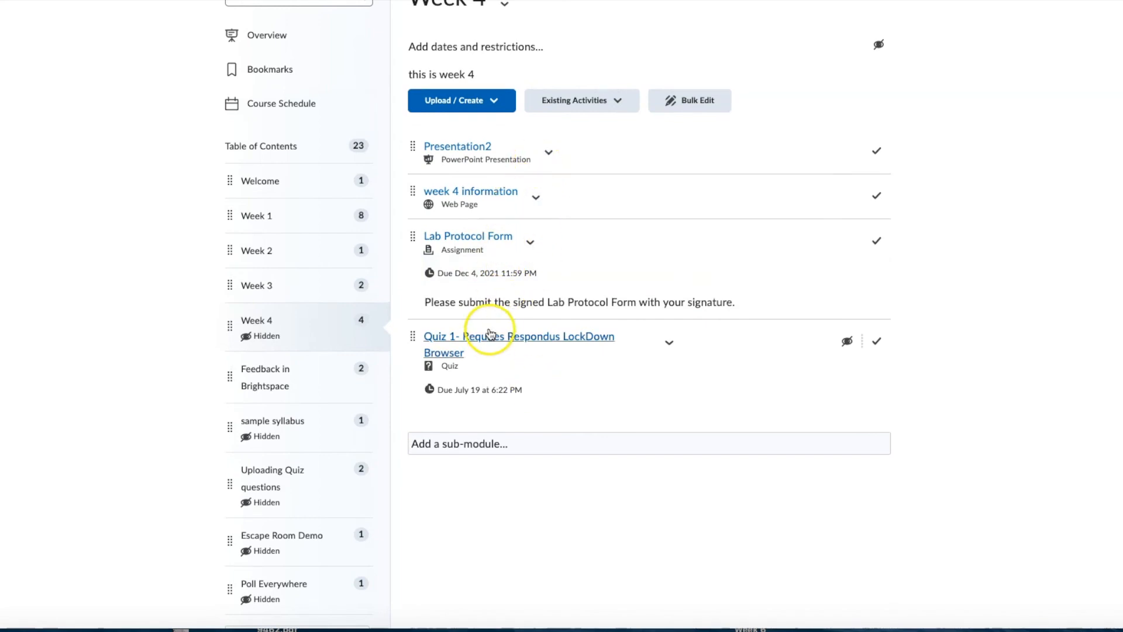
pyautogui.scroll(3, 468, 327)
pyautogui.scroll(1, 488, 335)
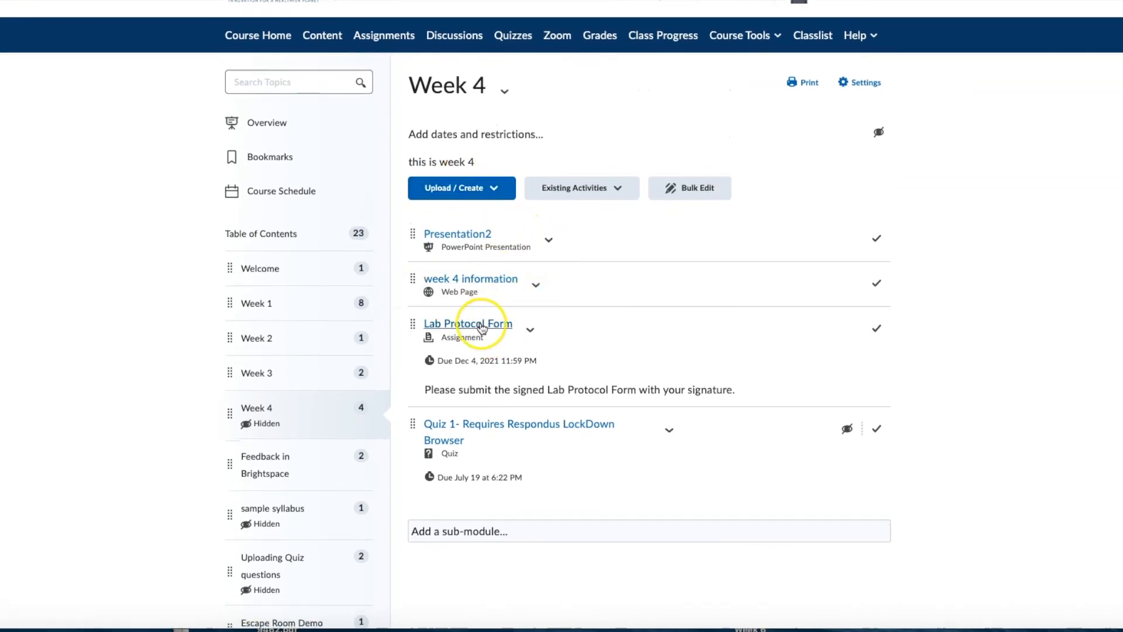
pyautogui.scroll(-4, 476, 388)
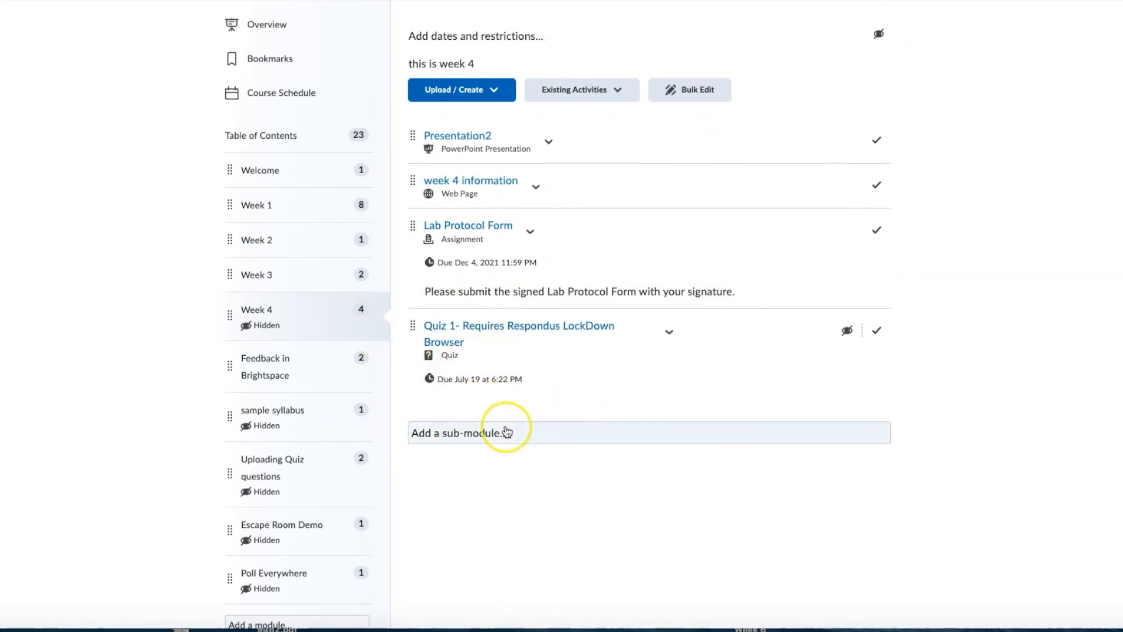
pyautogui.scroll(-1, 326, 358)
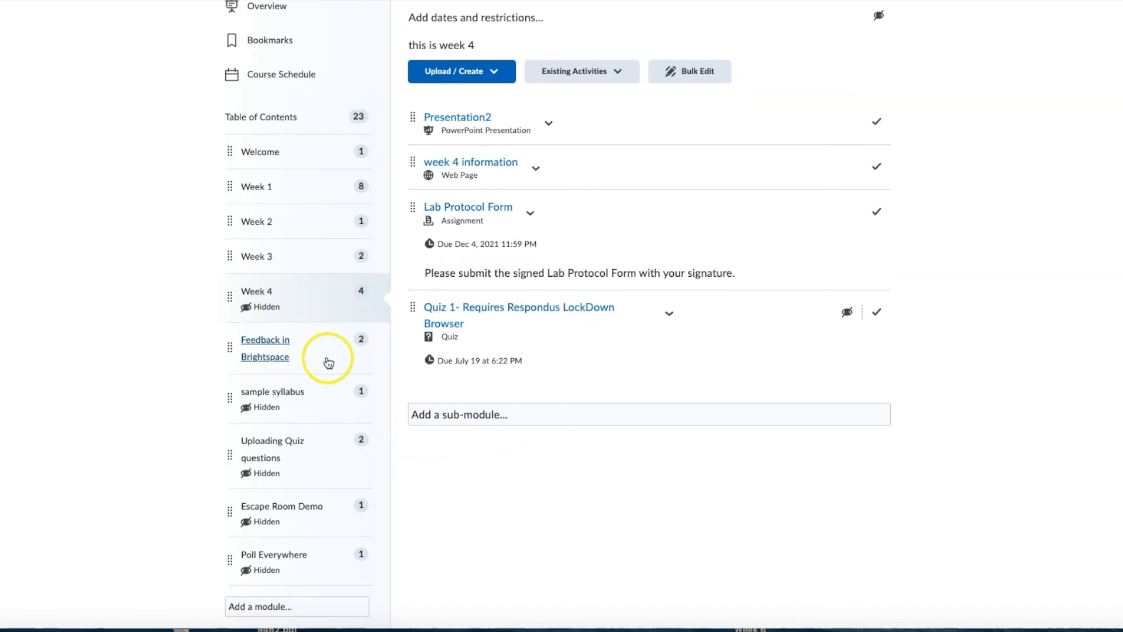
# Make both the Week 4 module and its Quiz 1 topic visible to students
pyautogui.scroll(3, 316, 403)
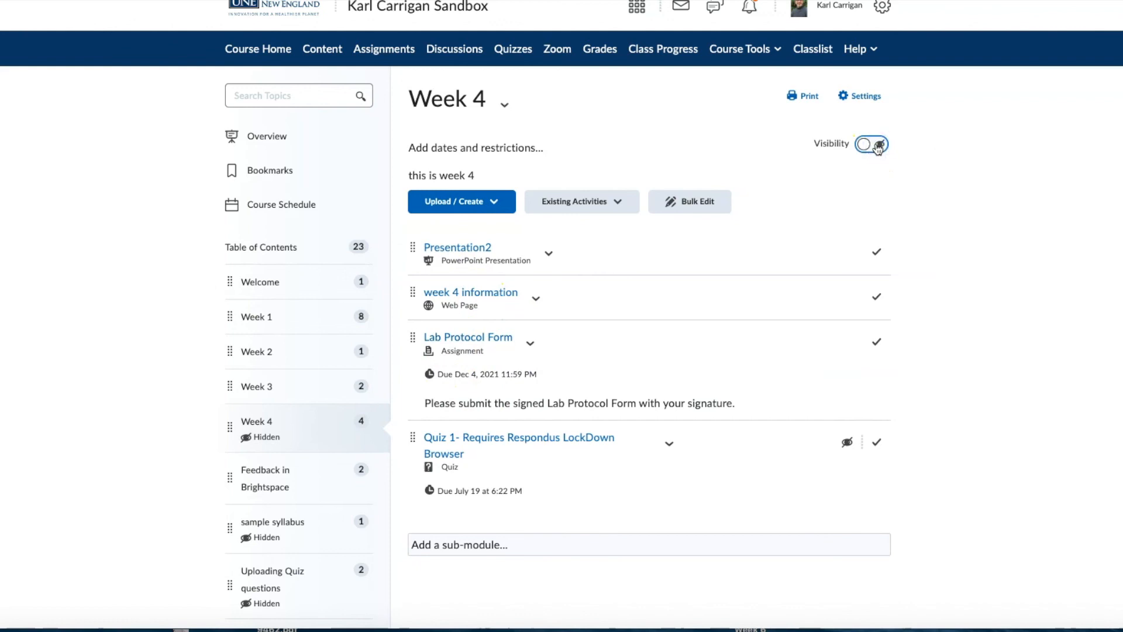
pyautogui.click(877, 146)
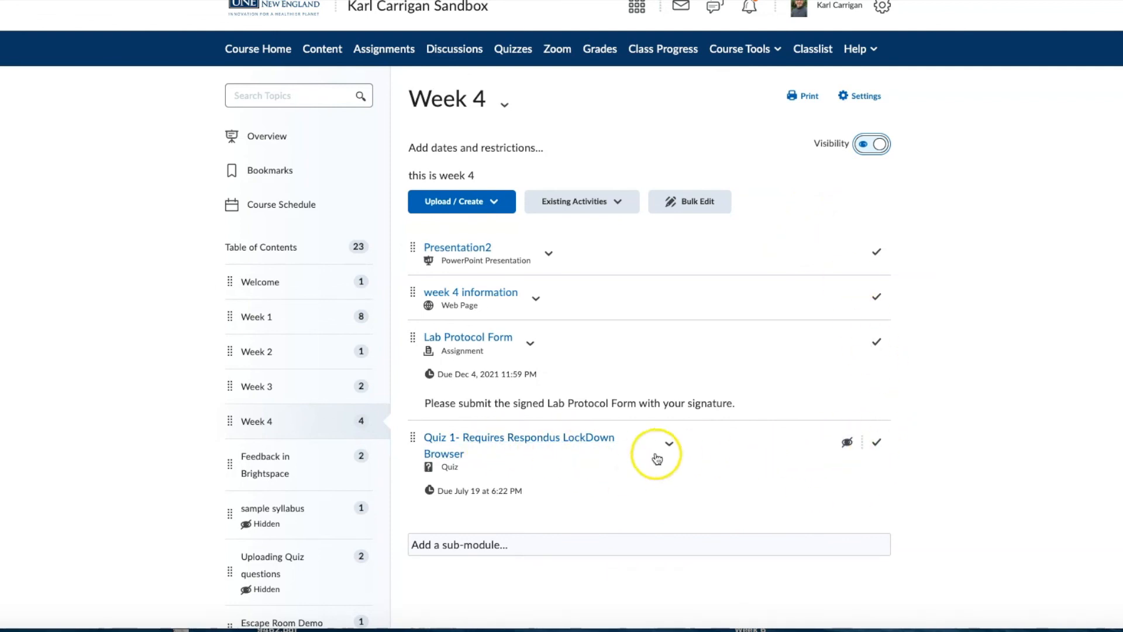
pyautogui.click(847, 443)
pyautogui.click(841, 443)
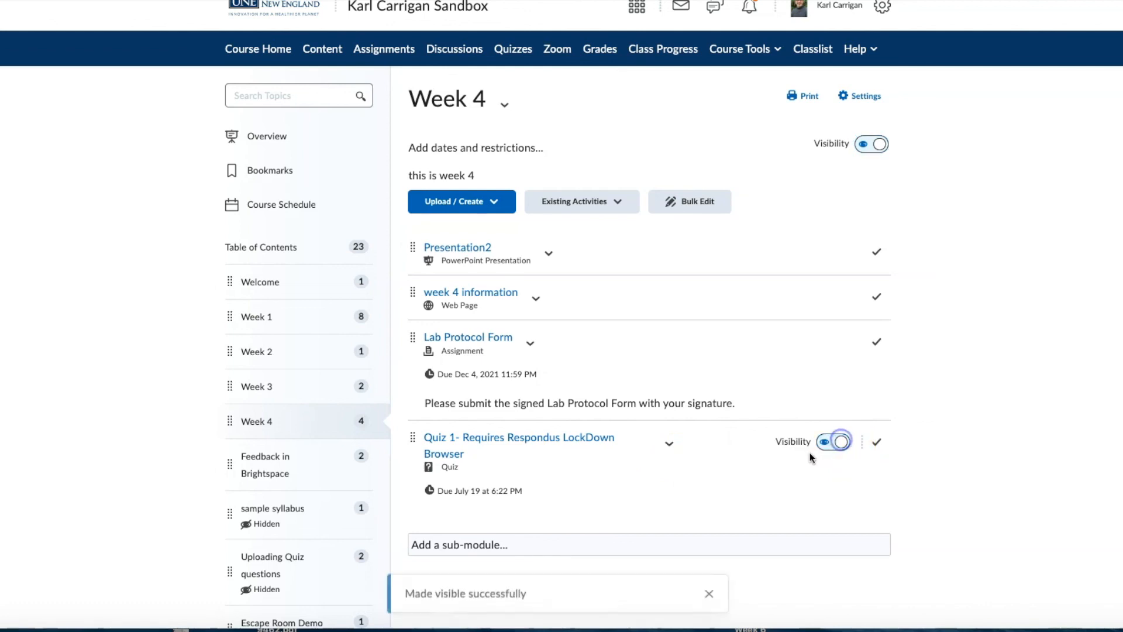
# Switch to the UNE_Student view and open Week 4 from the course home to check what students see
pyautogui.scroll(-1, 799, 444)
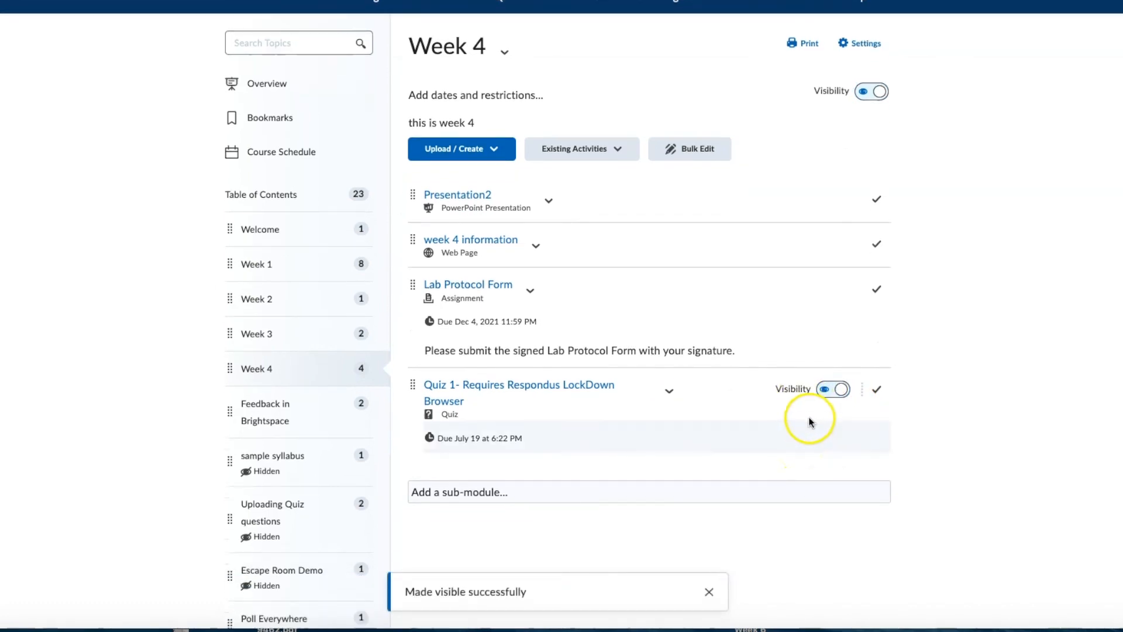
pyautogui.scroll(2, 895, 234)
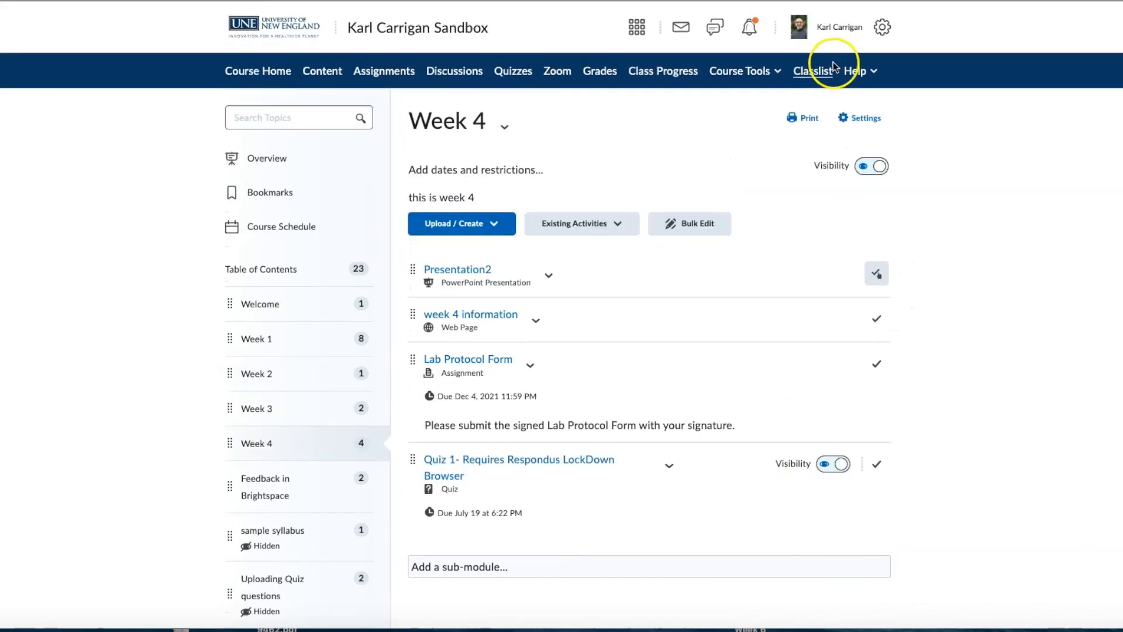
pyautogui.click(843, 33)
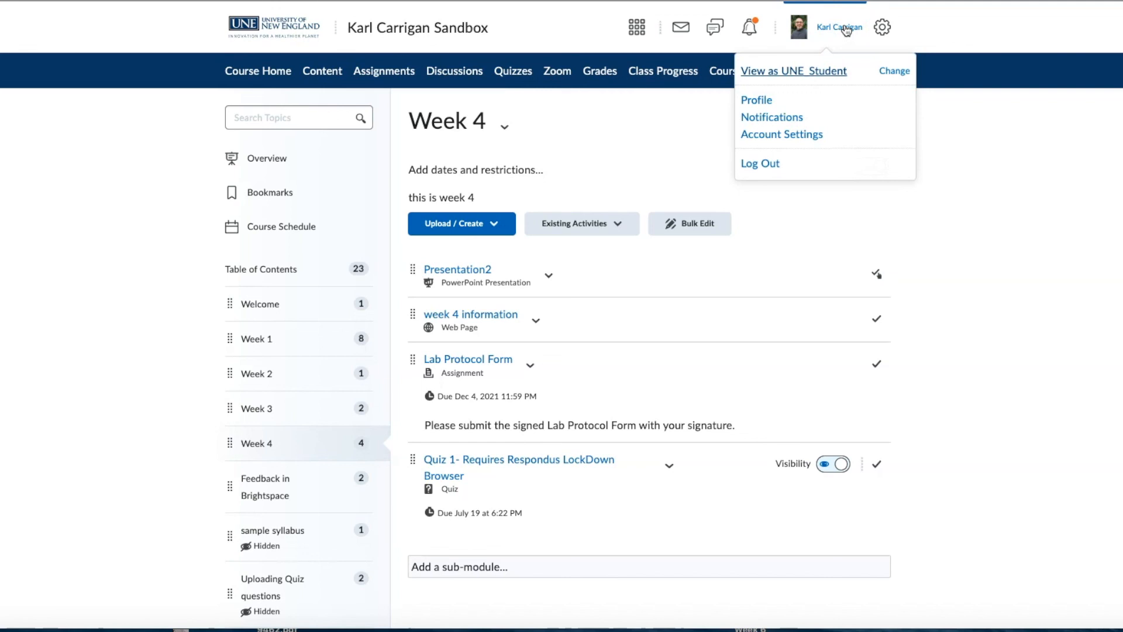
pyautogui.click(828, 71)
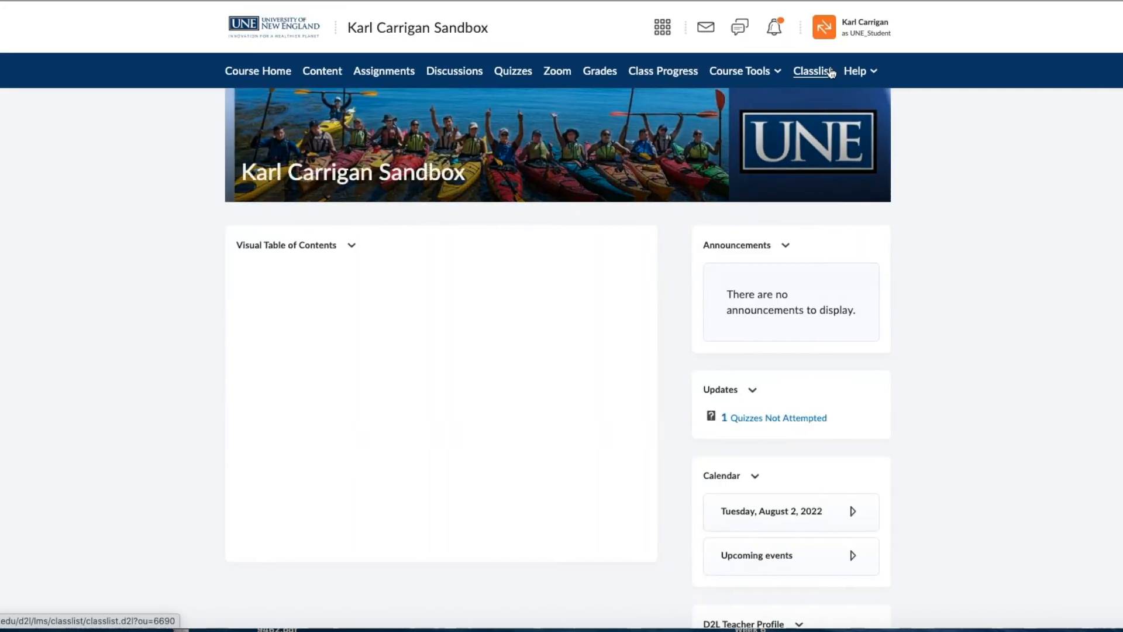
pyautogui.scroll(-5, 579, 330)
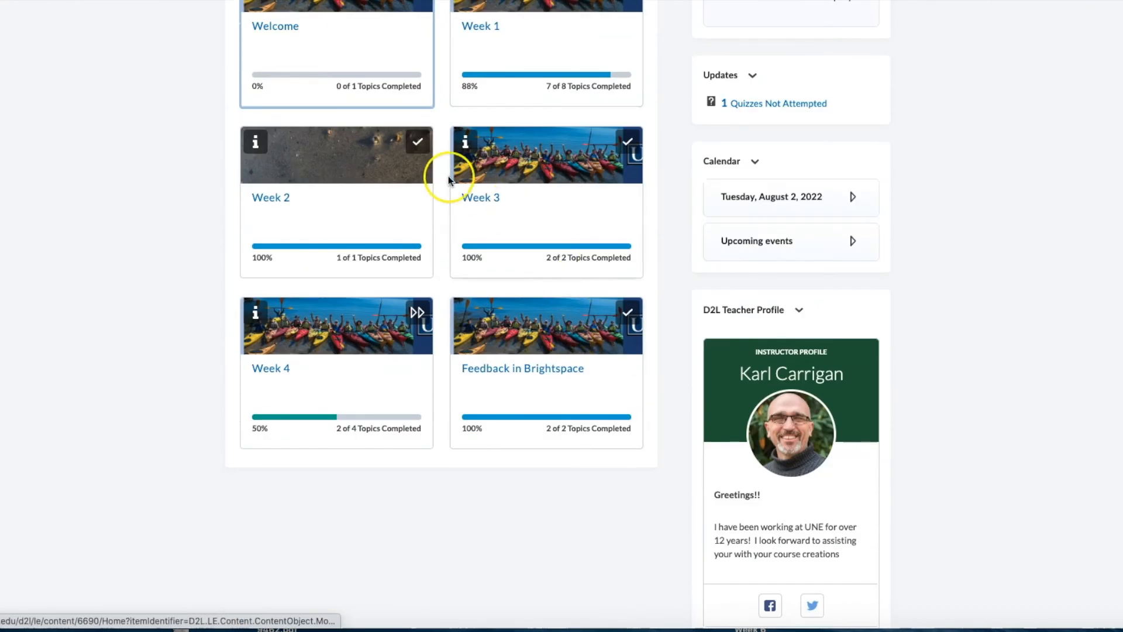
pyautogui.click(274, 371)
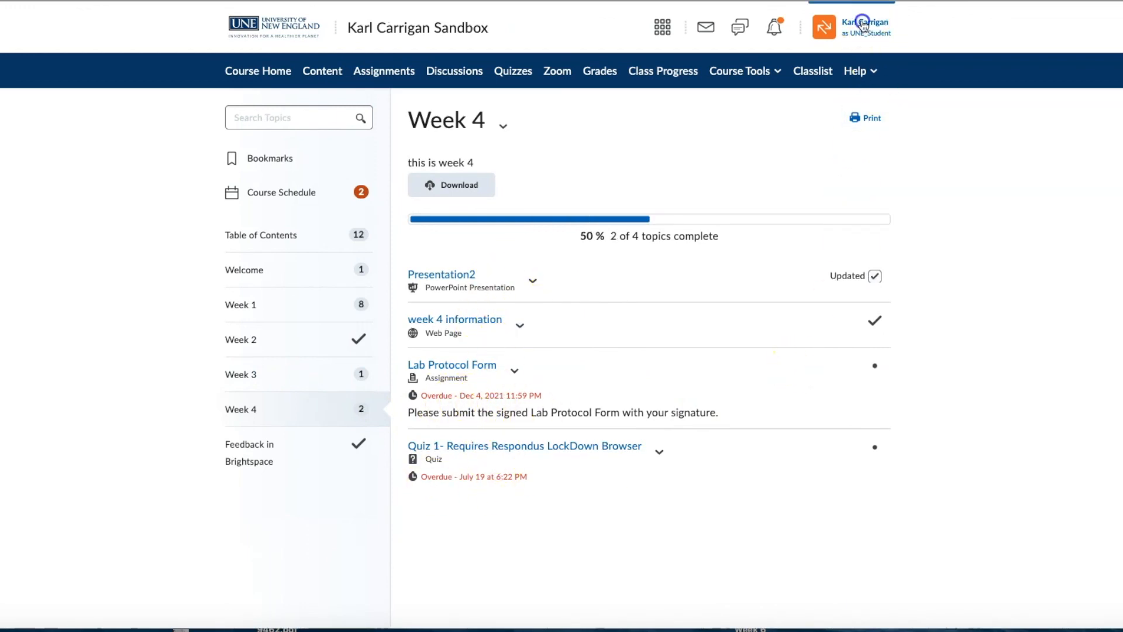
# Leave the student view and reopen Week 4 from the course home to review its topics as instructor
pyautogui.click(863, 30)
pyautogui.click(923, 78)
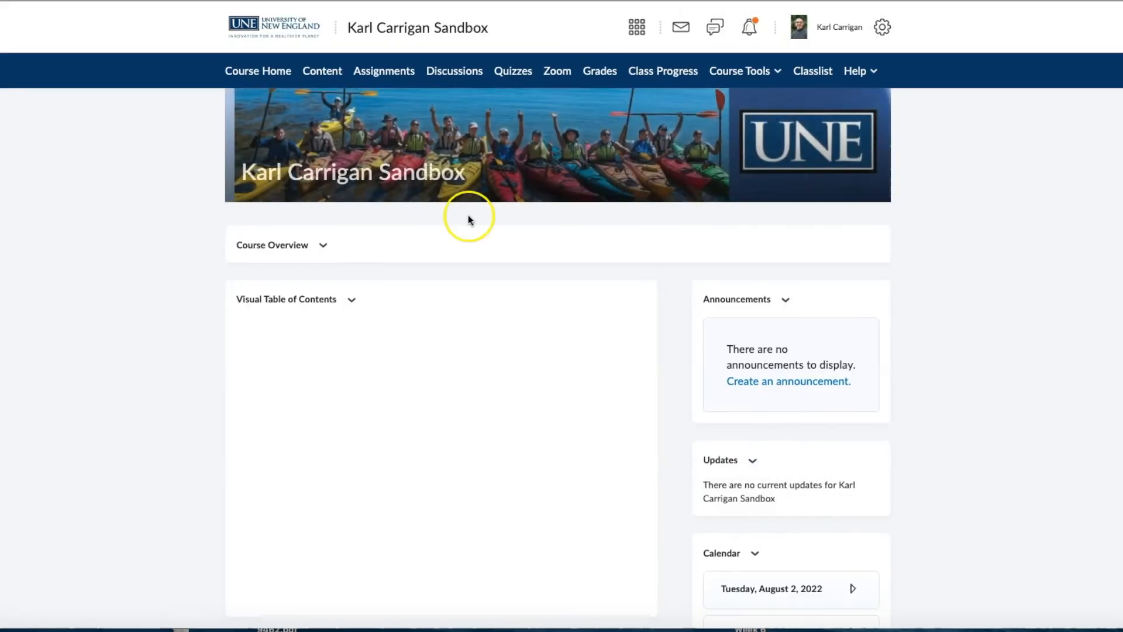
pyautogui.scroll(-8, 416, 316)
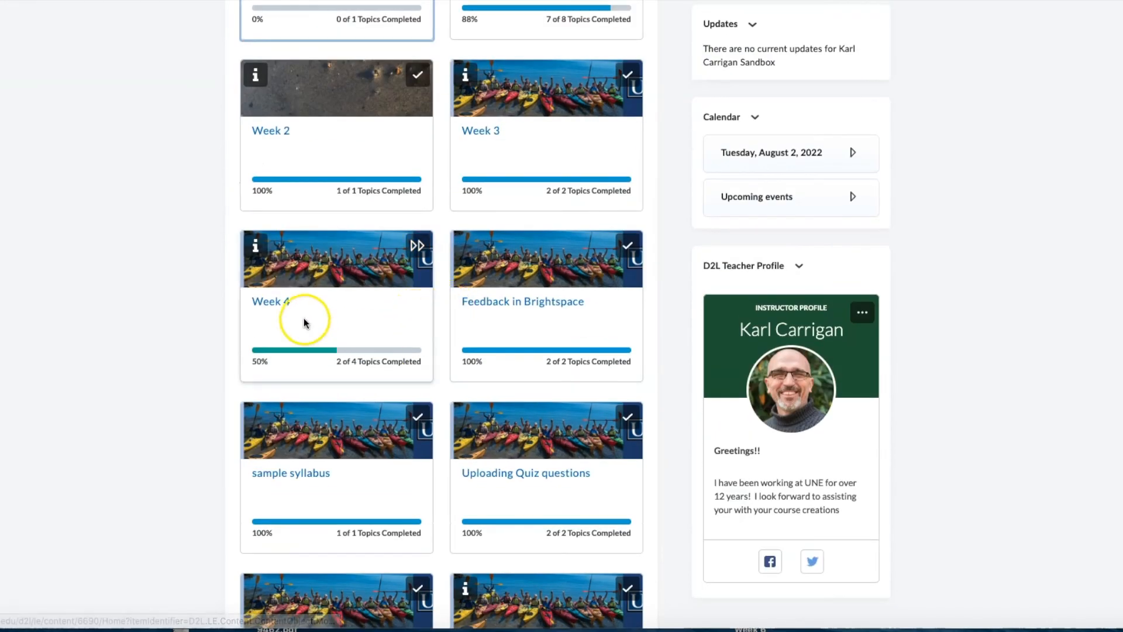
pyautogui.click(273, 302)
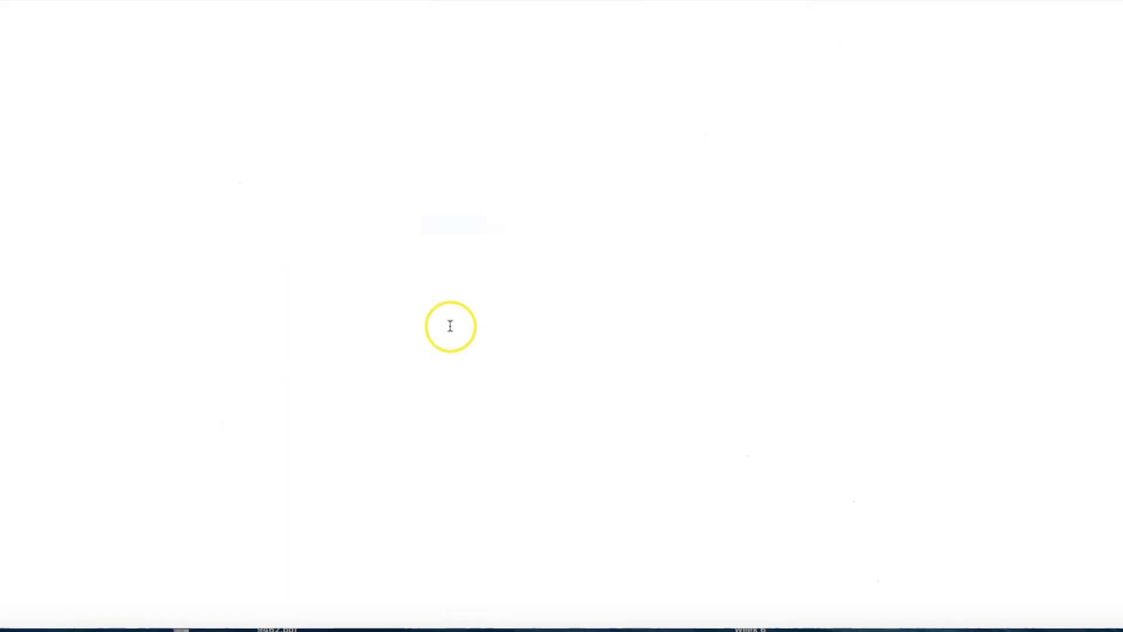
pyautogui.scroll(-2, 520, 346)
pyautogui.scroll(1, 529, 342)
pyautogui.scroll(-2, 530, 339)
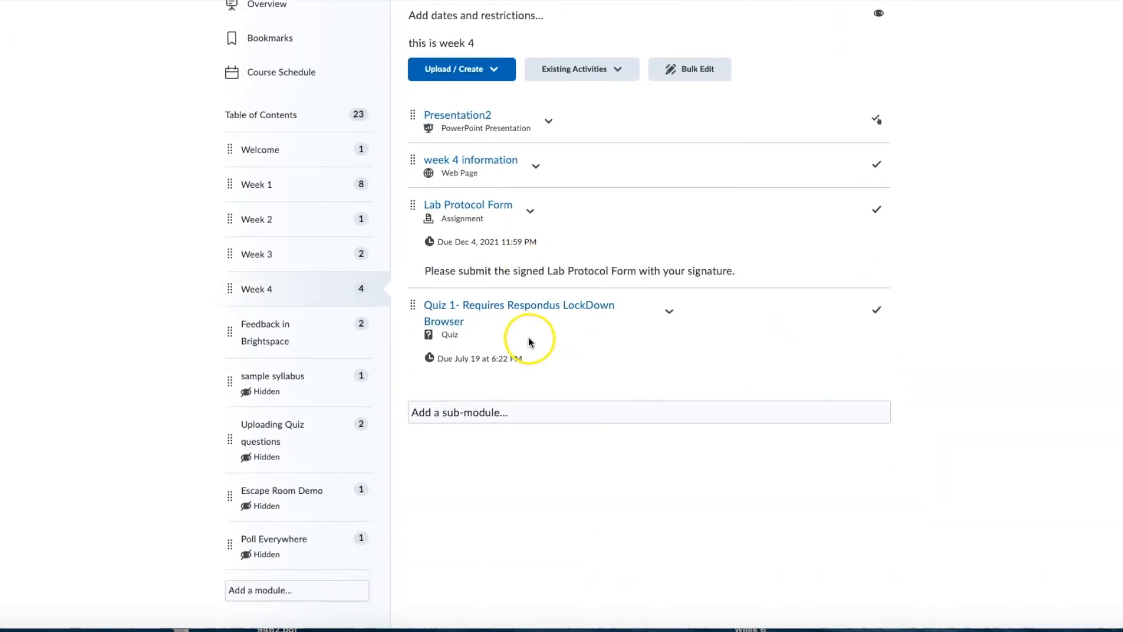
pyautogui.scroll(1, 526, 345)
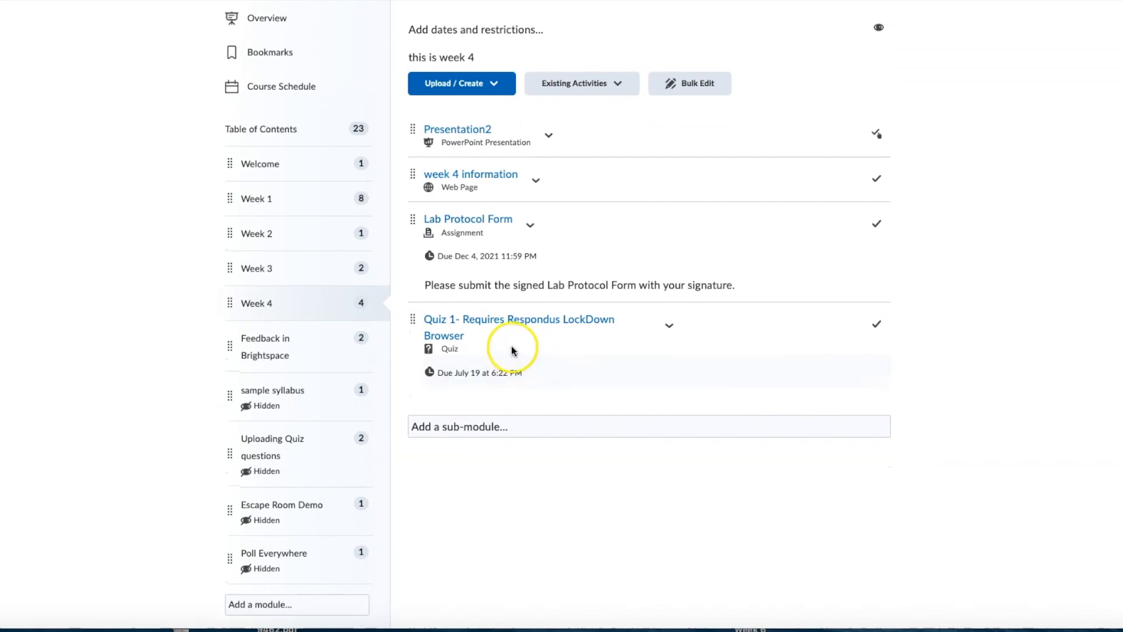
pyautogui.scroll(3, 524, 351)
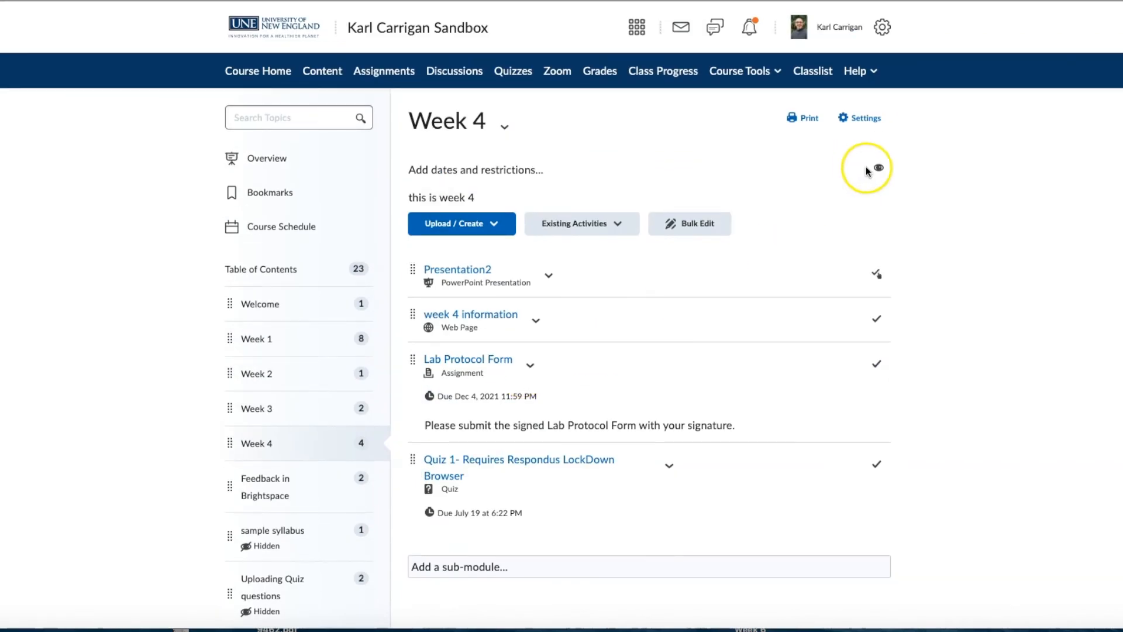
# Hide the Week 4 module and make it visible to students again
pyautogui.click(867, 168)
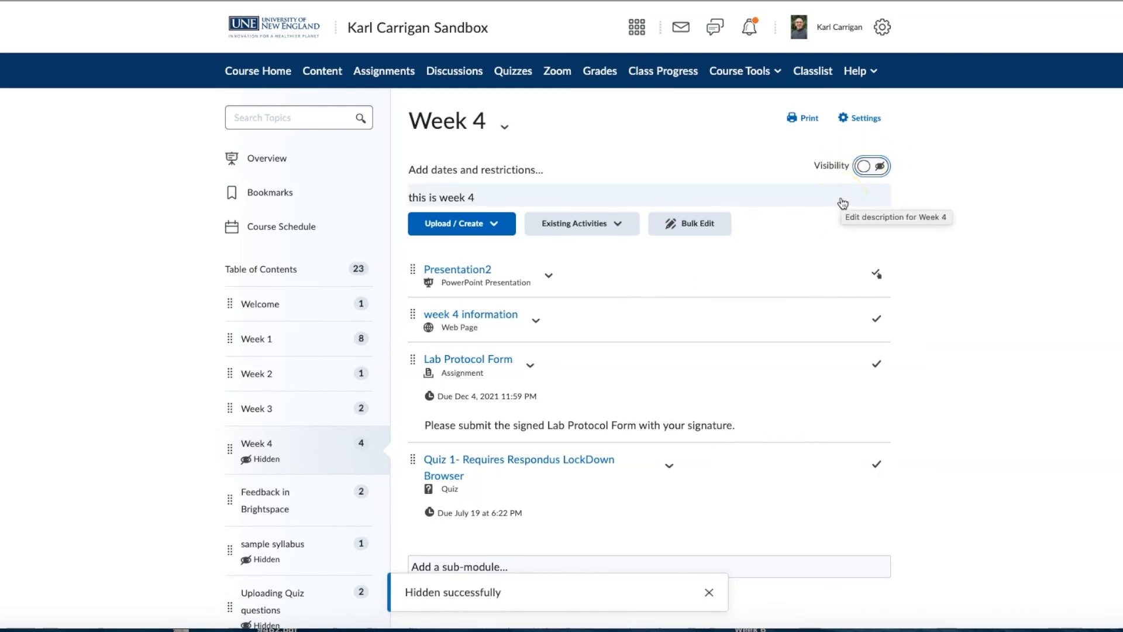
pyautogui.click(879, 168)
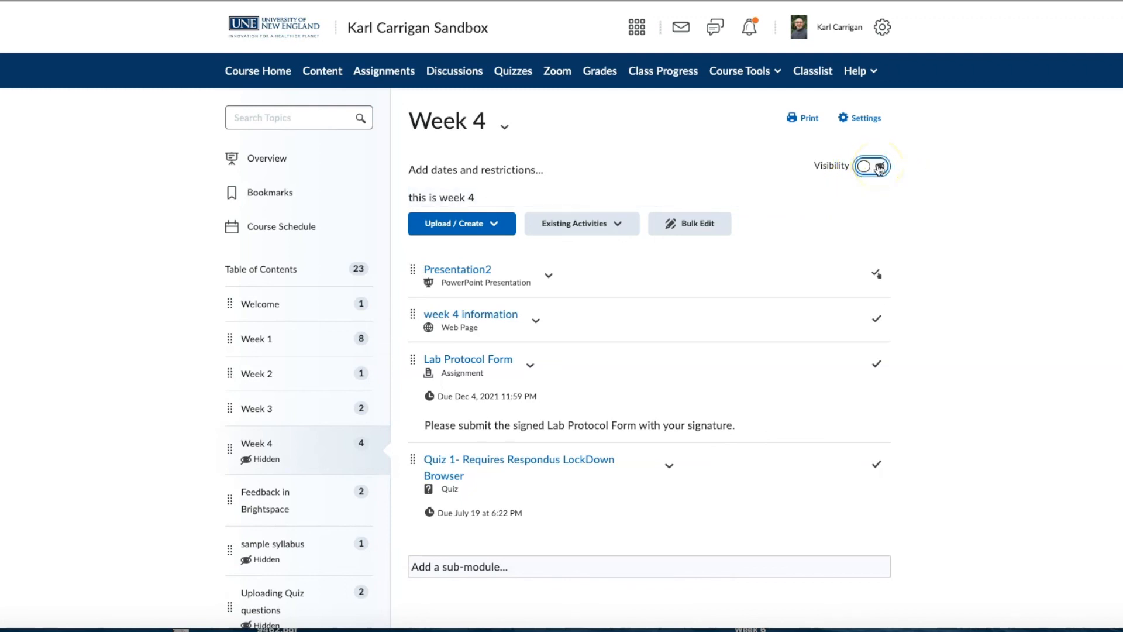
pyautogui.click(877, 167)
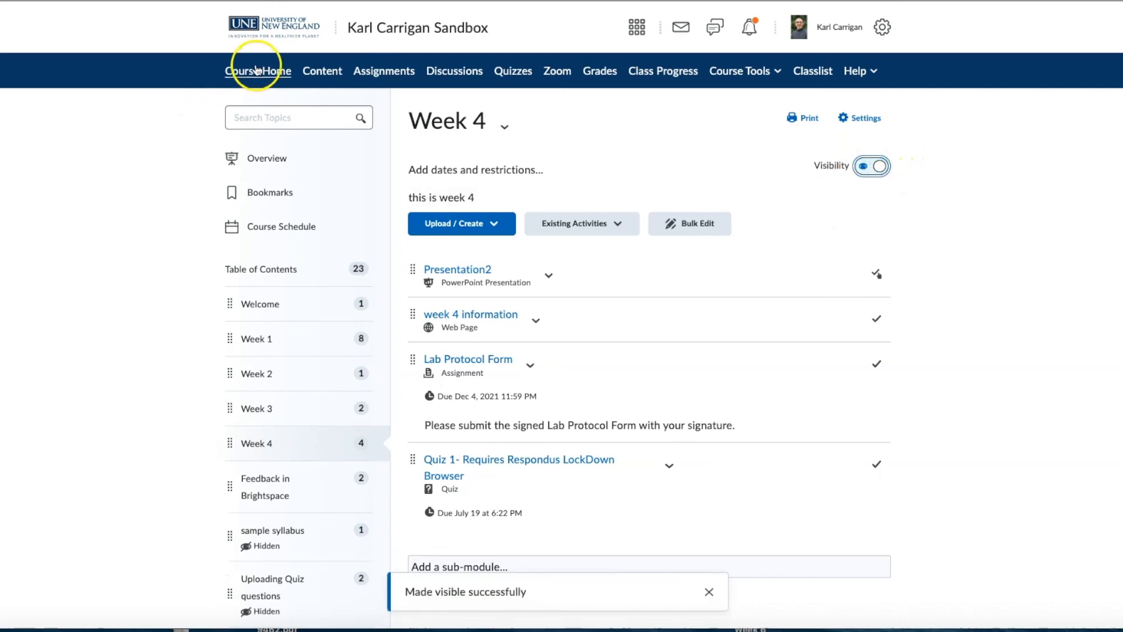
# Go to the course home page and look over the modules in the Visual Table of Contents
pyautogui.click(257, 71)
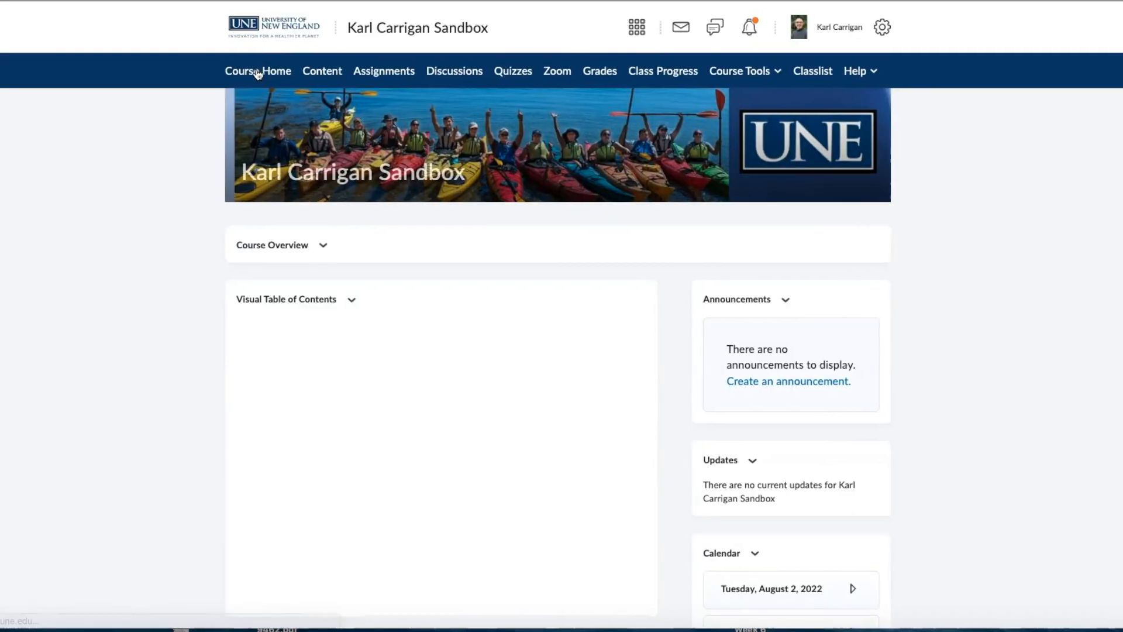
pyautogui.scroll(-4, 463, 239)
pyautogui.scroll(2, 464, 271)
pyautogui.scroll(3, 462, 276)
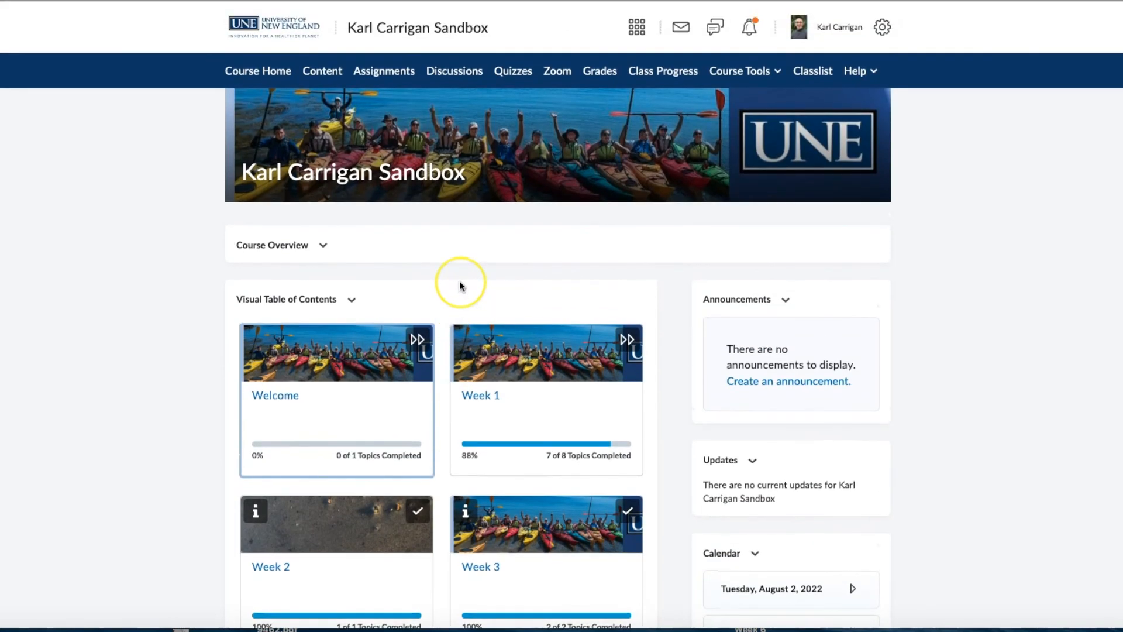